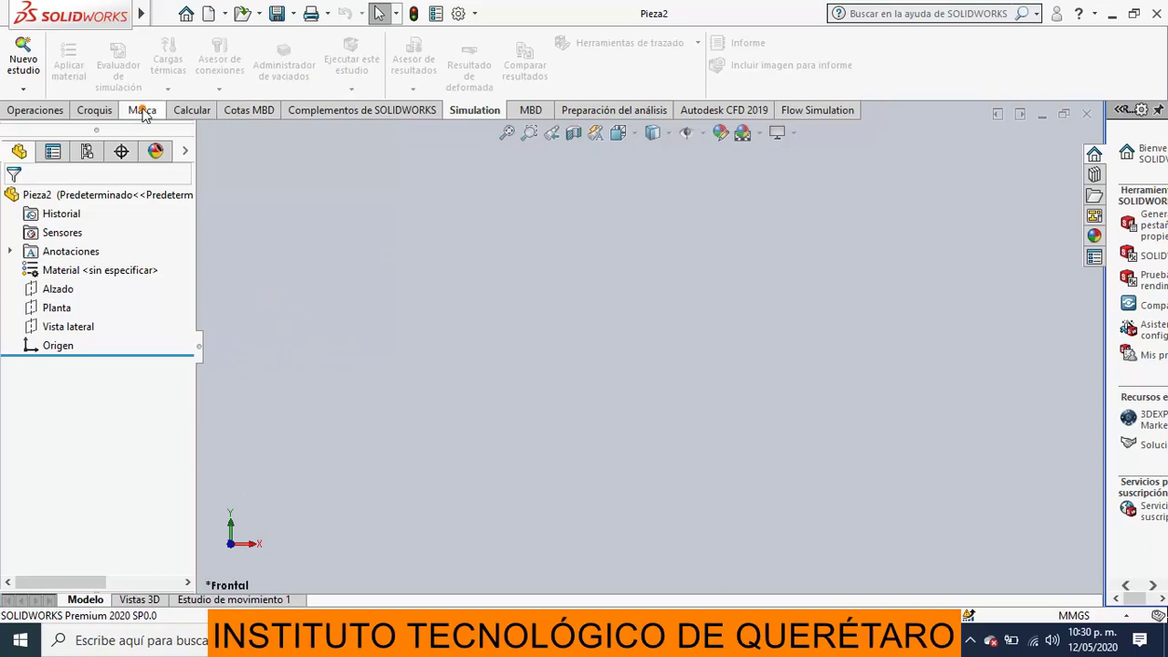
# Step: Start a sketch on the Alzado plane and draw a center rectangle about 87 mm wide, centered on the origin
pyautogui.click(57, 291)
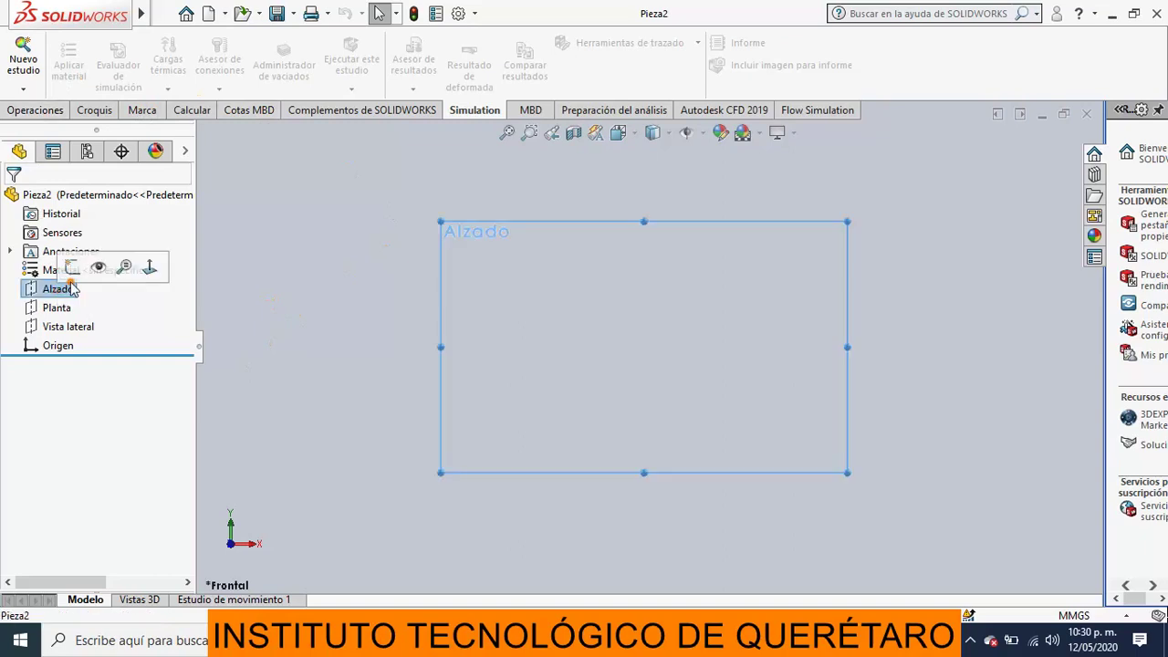
pyautogui.click(75, 267)
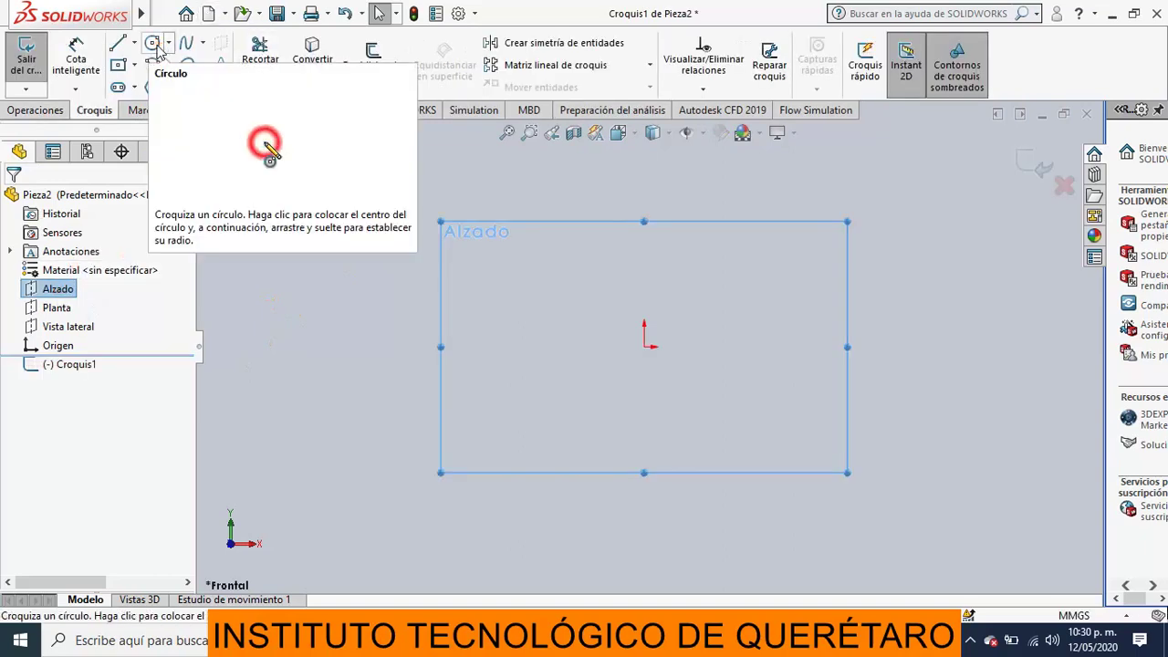
pyautogui.click(119, 67)
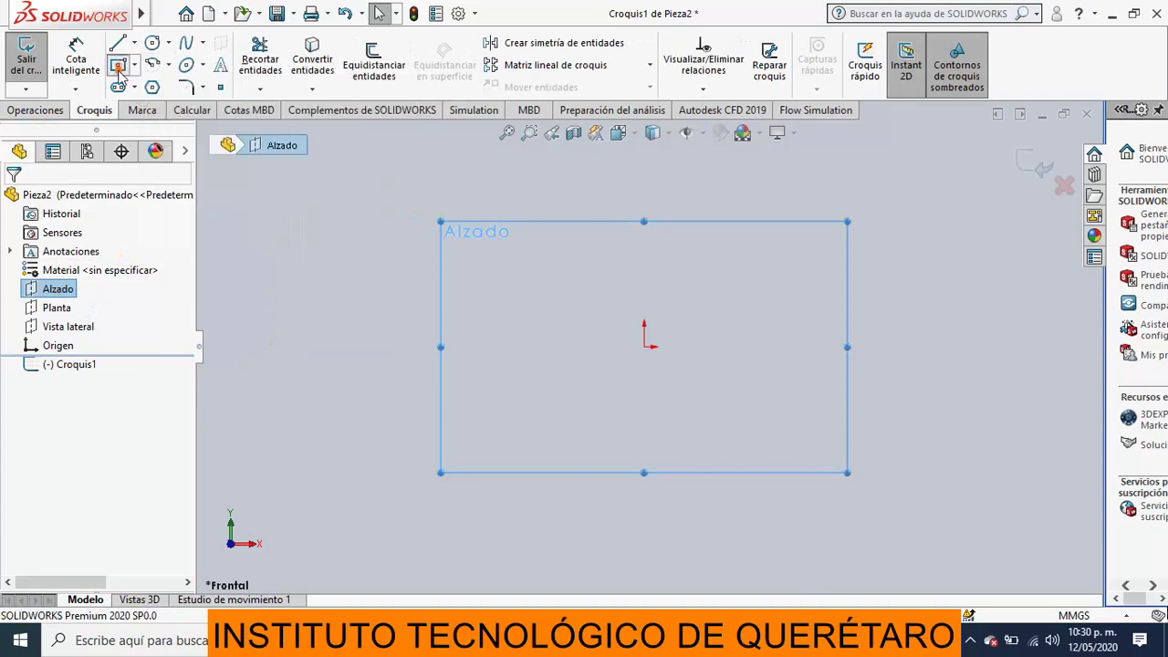
pyautogui.click(644, 347)
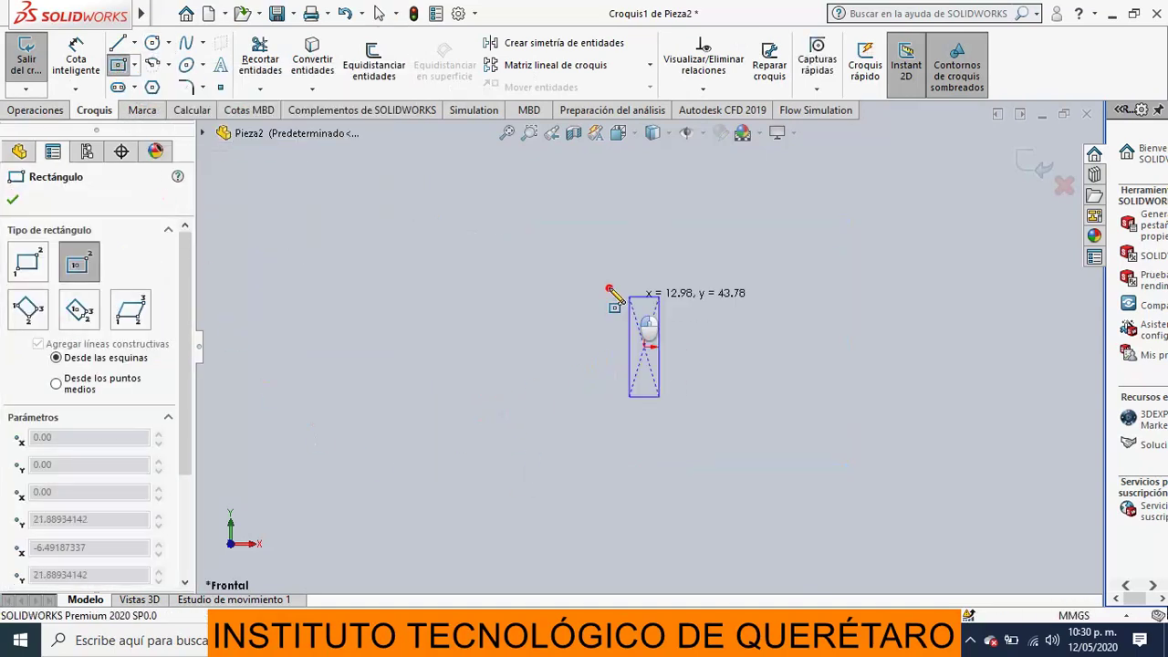
pyautogui.click(545, 226)
# Step: Dimension the rectangle's upper horizontal edge and set its width to 150 mm
pyautogui.moveTo(590, 217); pyautogui.dragTo(626, 156, button='right')
pyautogui.moveTo(628, 203); pyautogui.dragTo(672, 169, button='right')
pyautogui.click(686, 225)
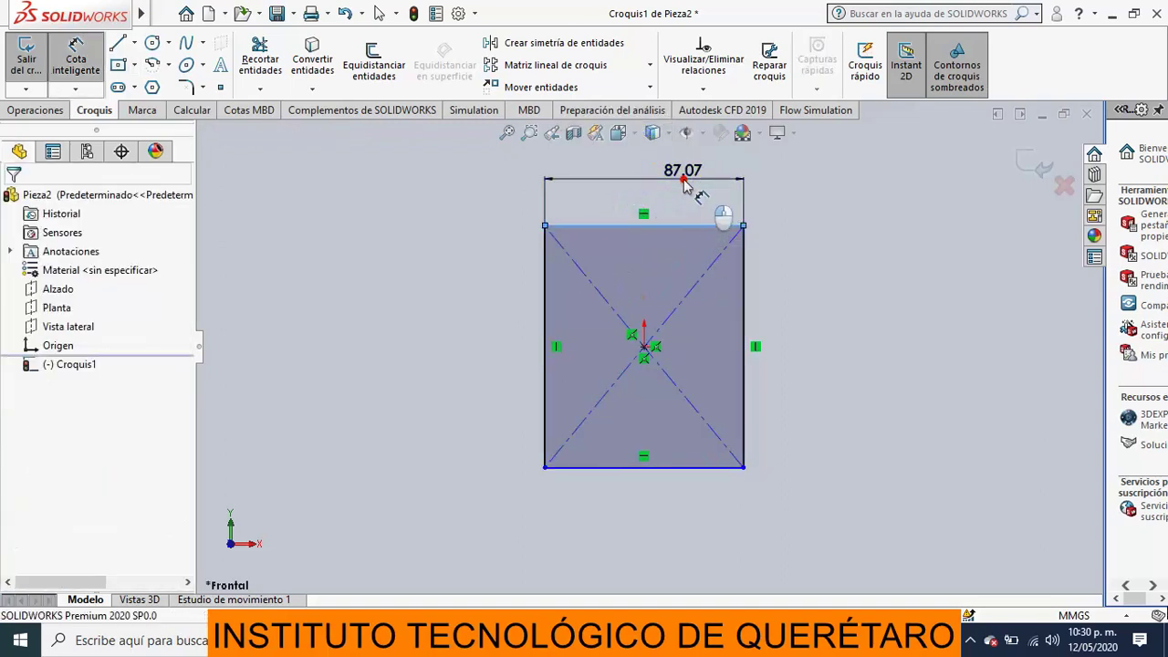
pyautogui.click(686, 185)
pyautogui.write('150')
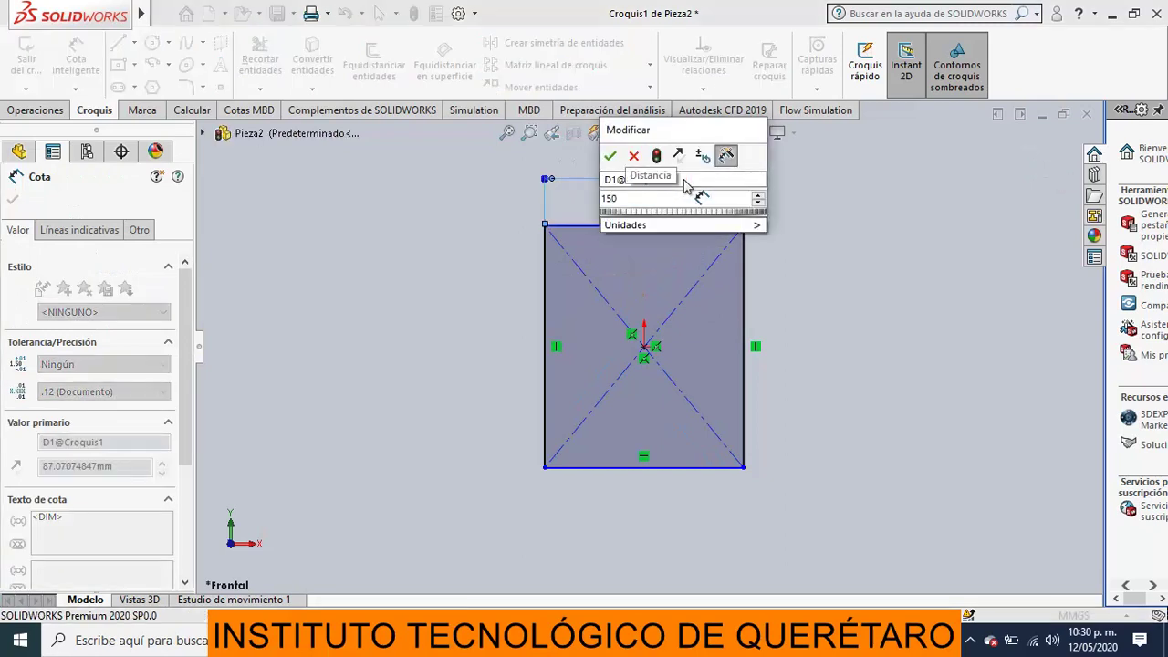
pyautogui.press('Return')
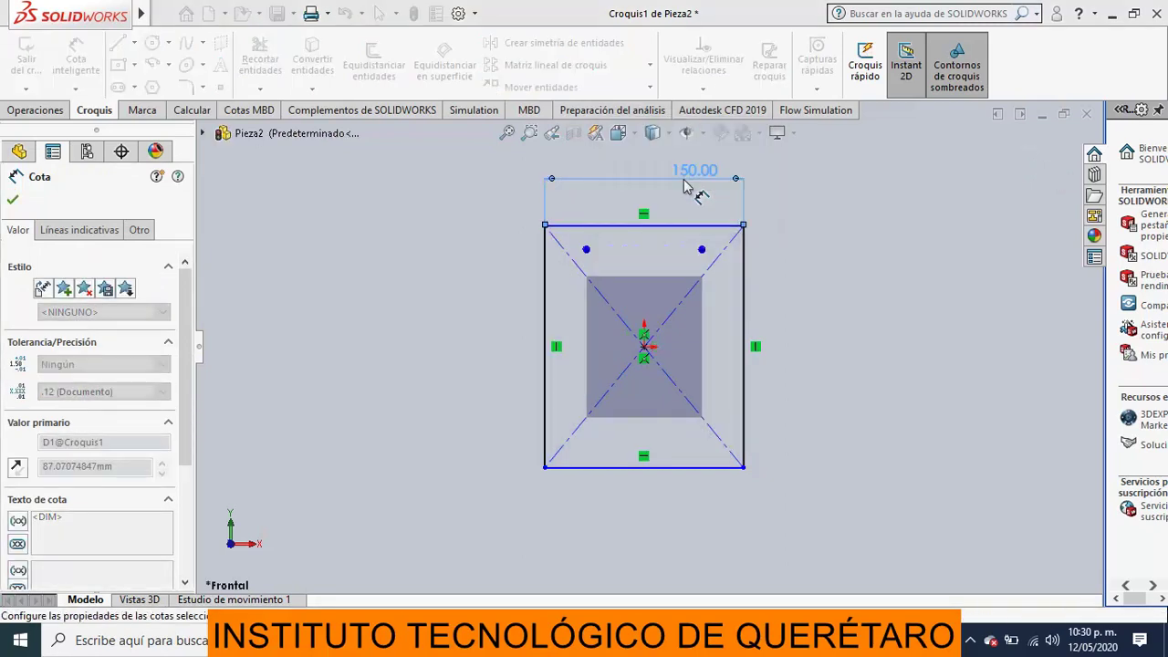
# Step: Dimension the rectangle's right vertical edge at 150 mm and exit the sketch
pyautogui.click(740, 319)
pyautogui.click(821, 332)
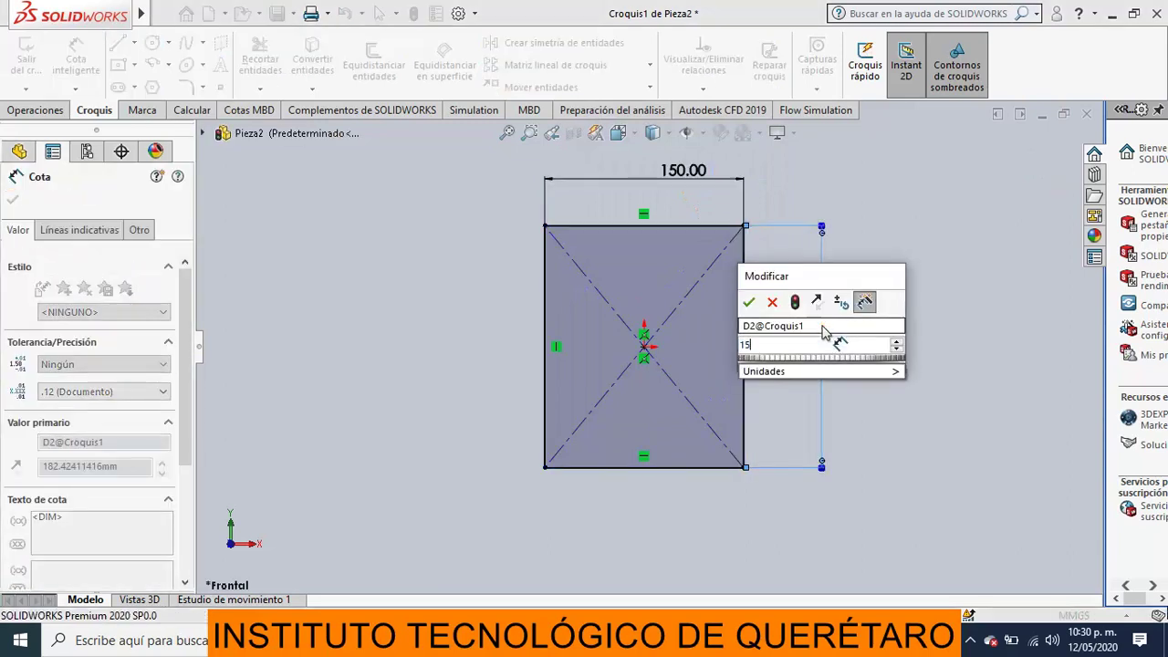
pyautogui.write('150')
pyautogui.press('Return')
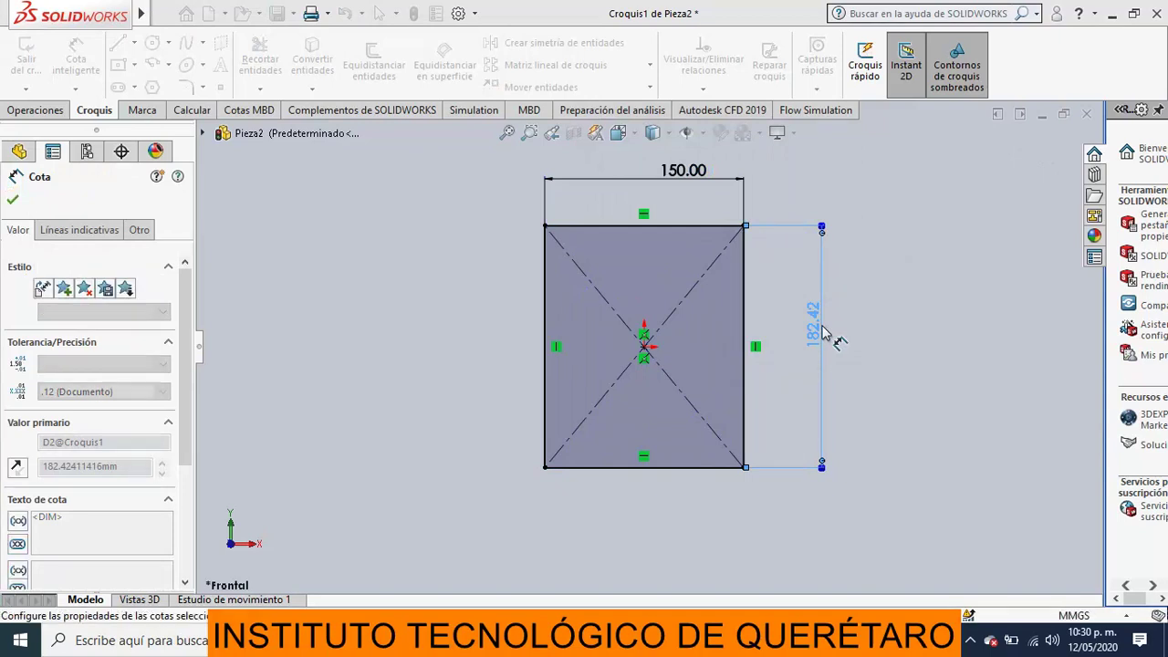
pyautogui.click(11, 199)
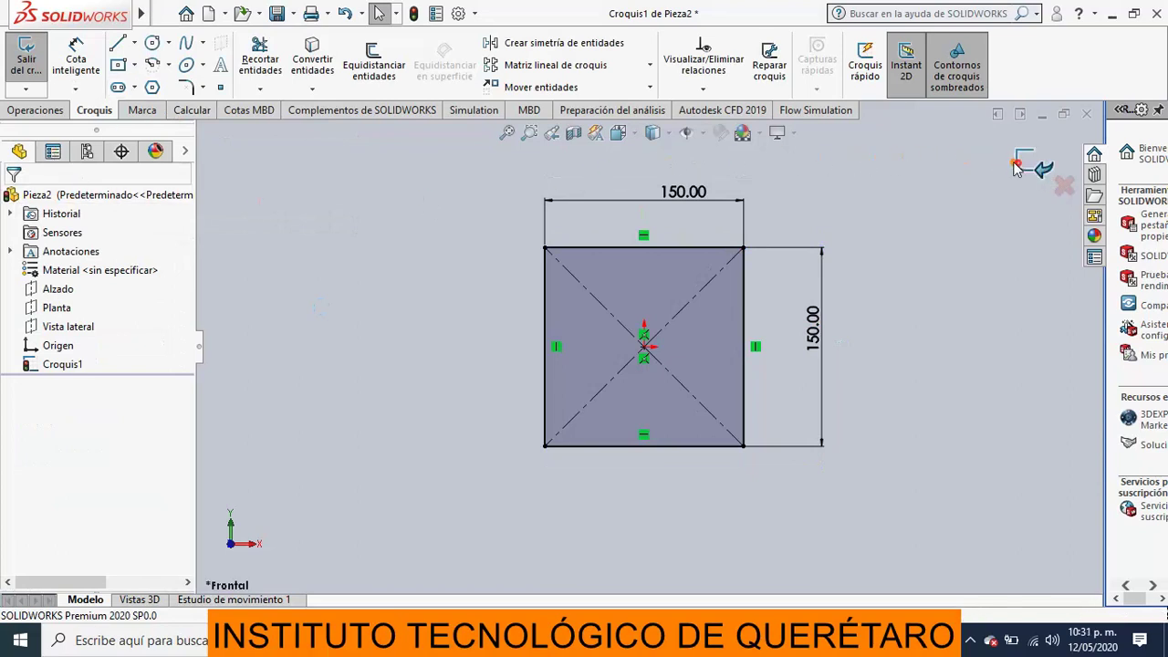
pyautogui.click(26, 57)
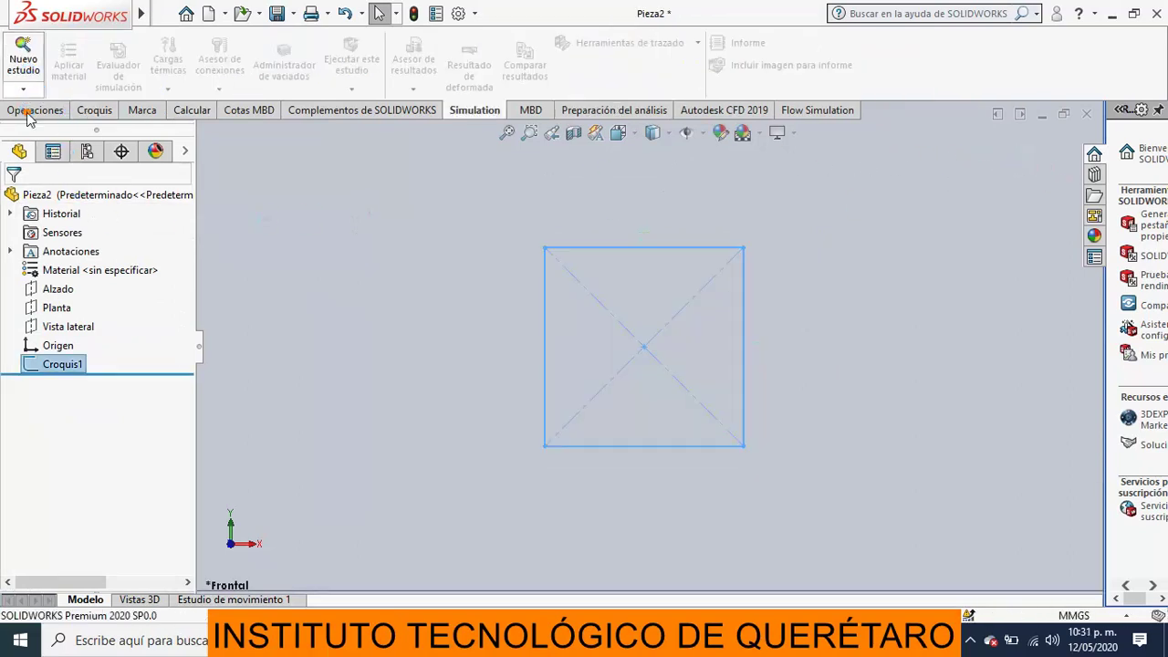
# Step: Extrude the square sketch as a boss to a blind depth of 10 mm
pyautogui.click(32, 111)
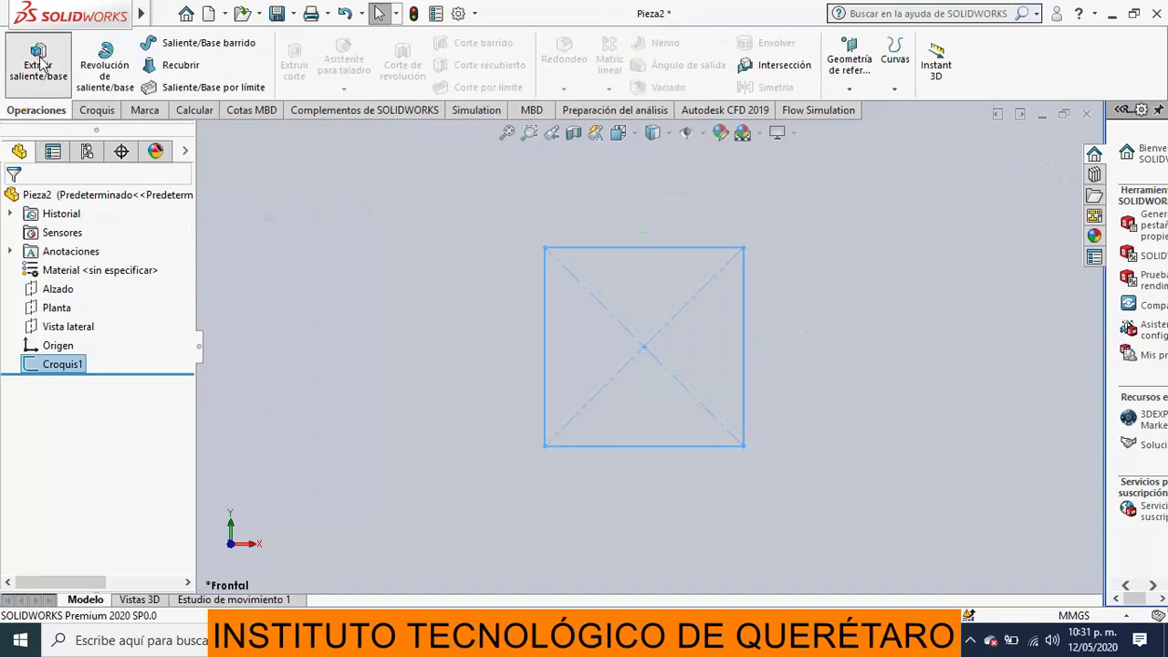
pyautogui.click(40, 62)
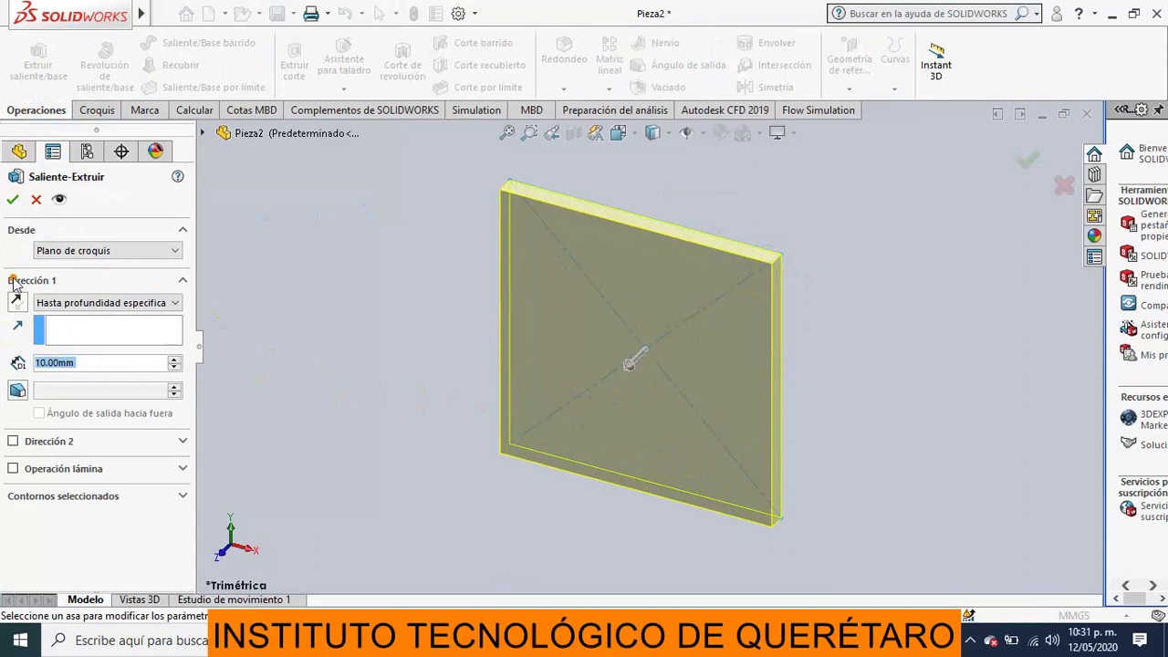
pyautogui.click(11, 201)
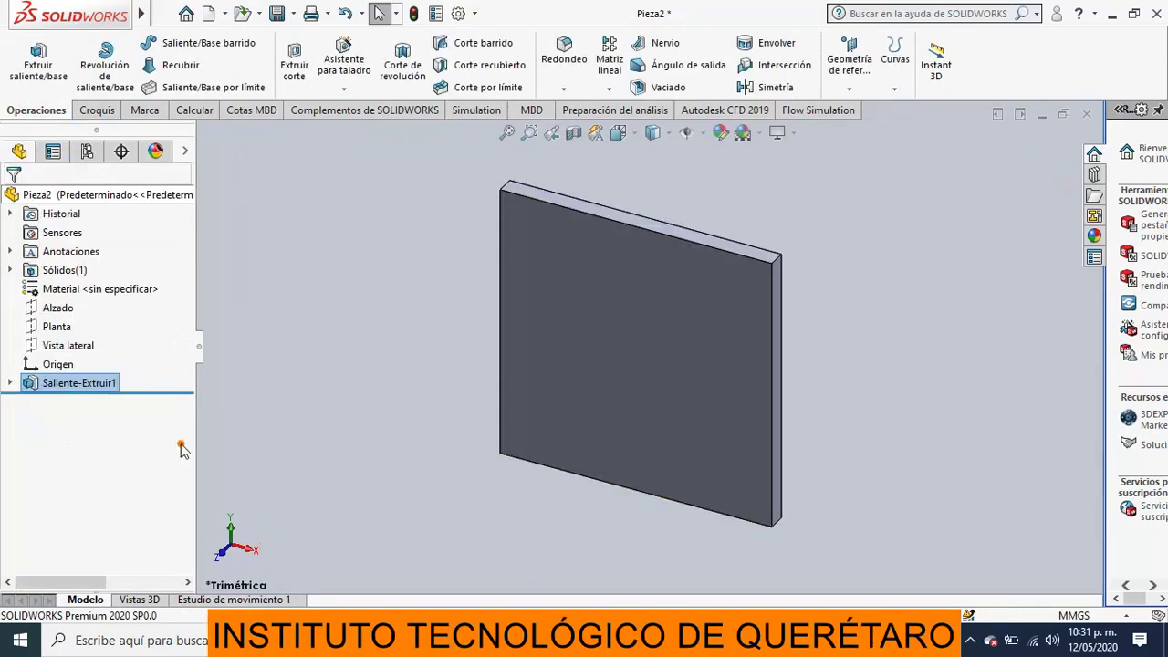
# Step: Create a new simulation study of the advanced Térmico type, named Térmico 1
pyautogui.click(490, 114)
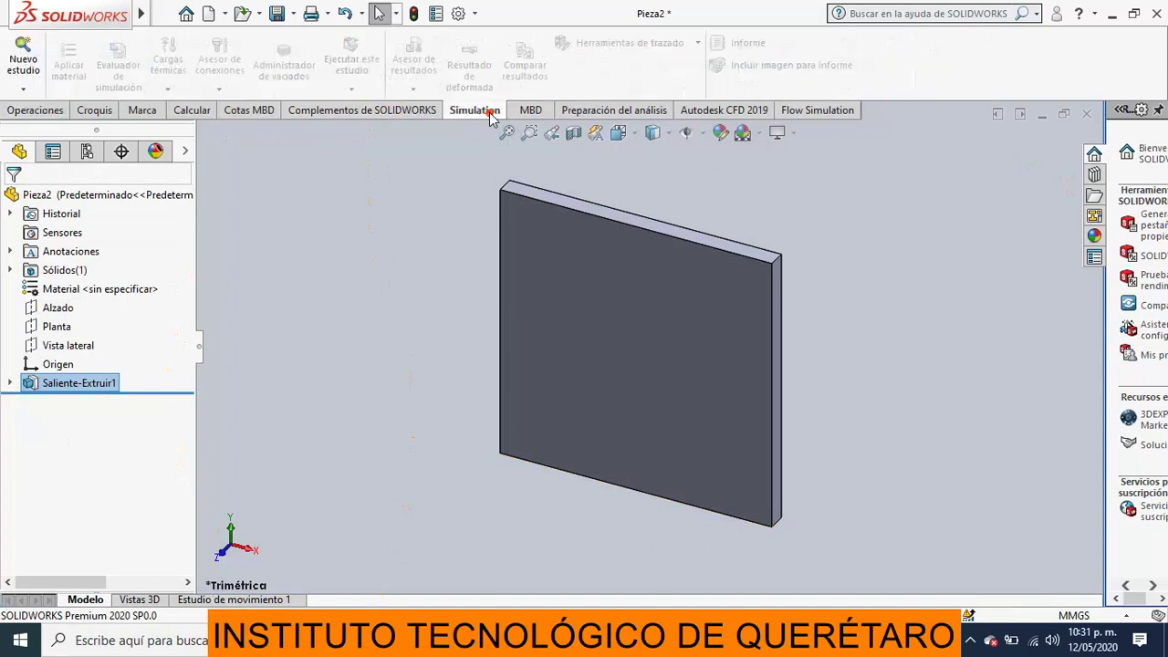
pyautogui.click(23, 56)
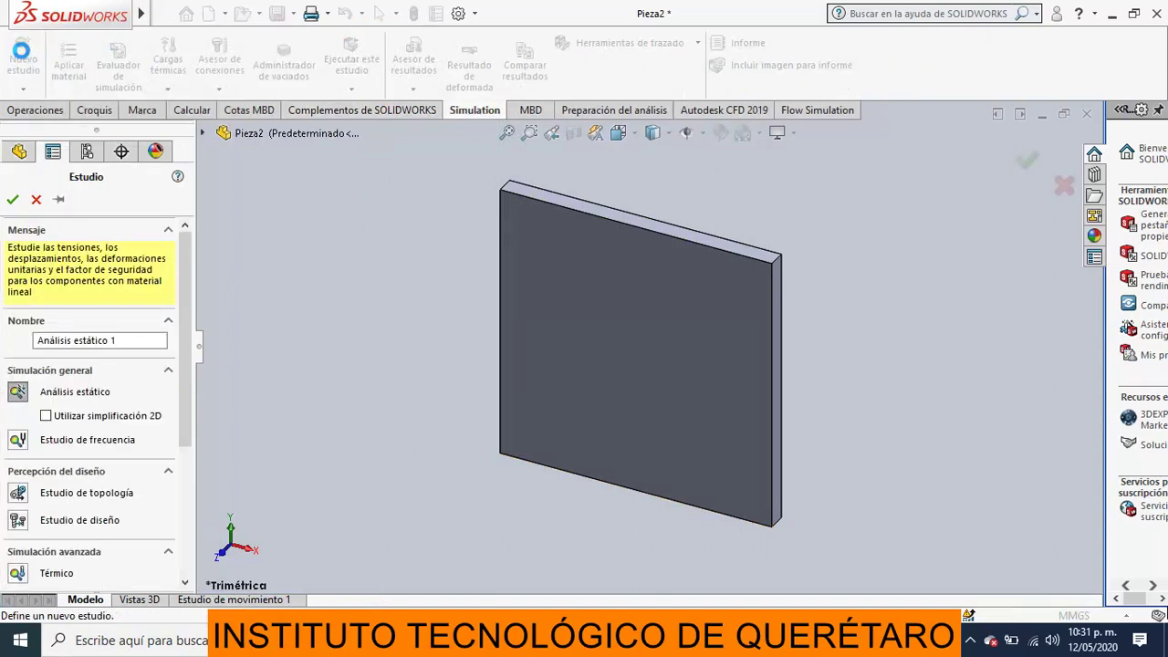
pyautogui.scroll(-2, 177, 326)
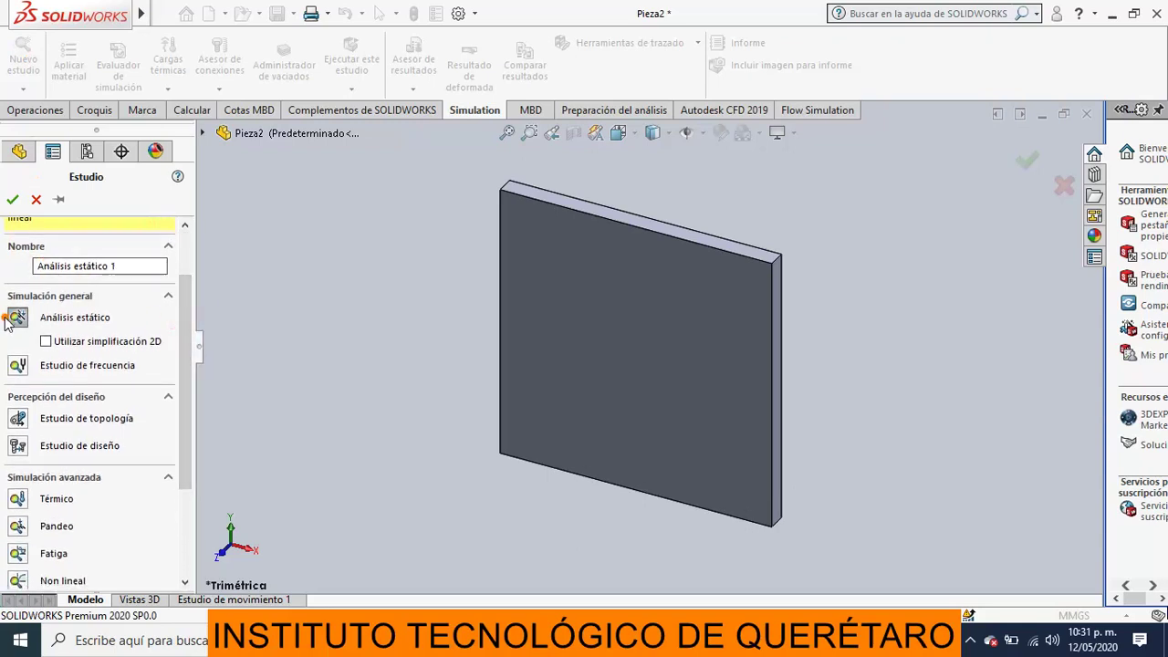
pyautogui.click(17, 500)
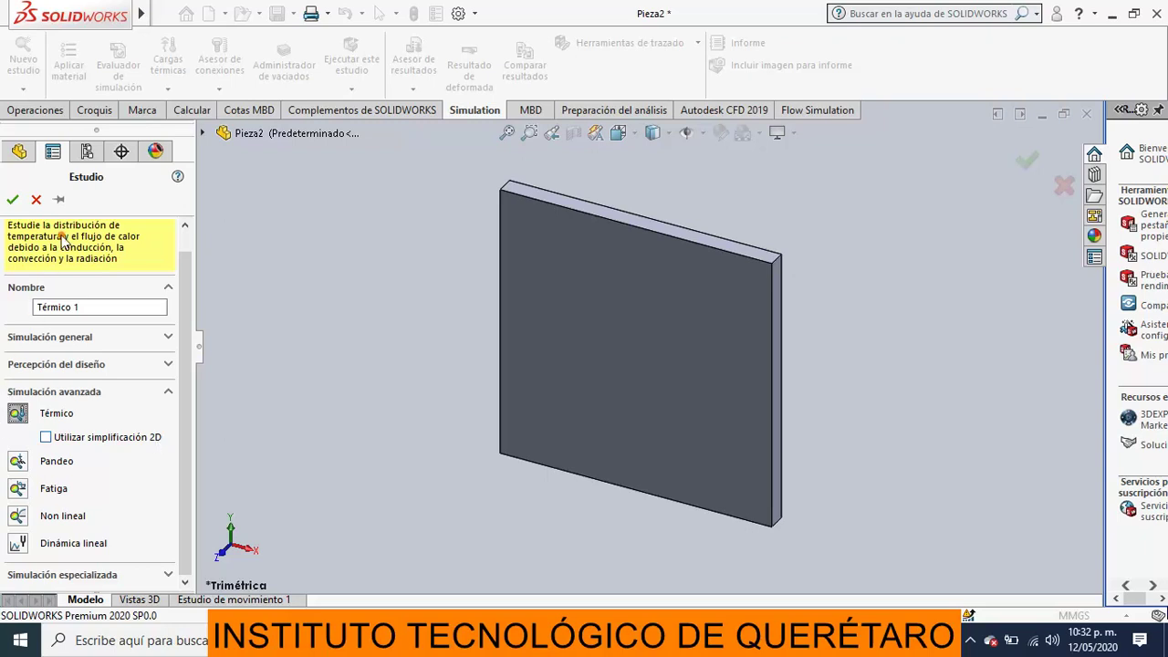
pyautogui.click(13, 200)
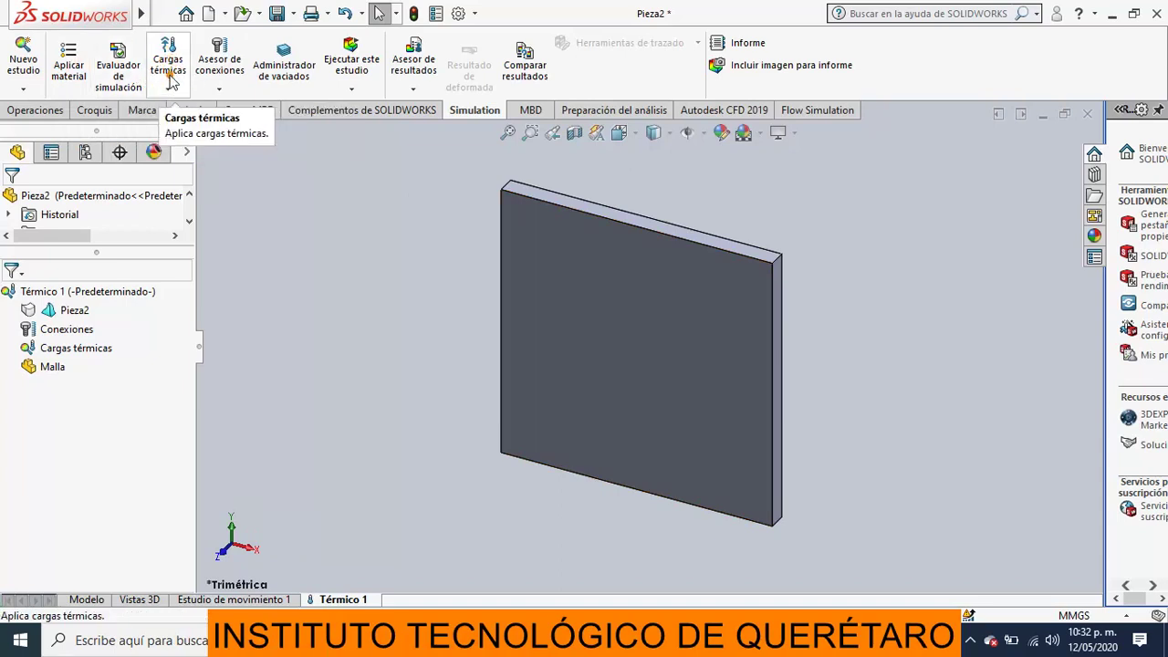
pyautogui.click(221, 88)
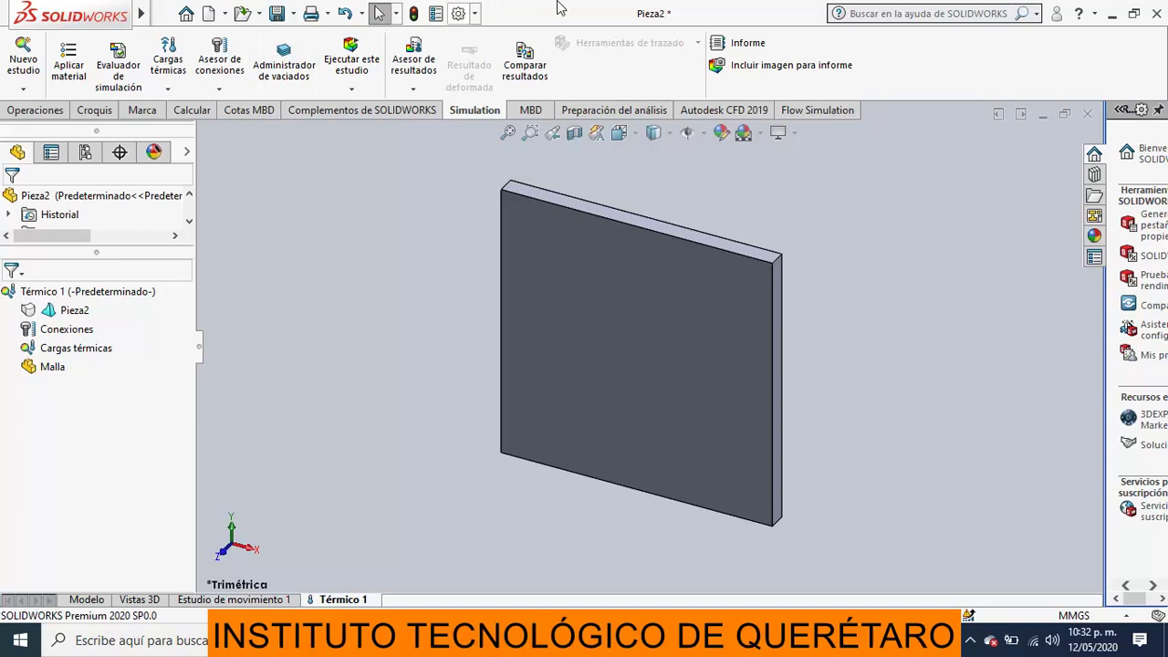
pyautogui.click(368, 90)
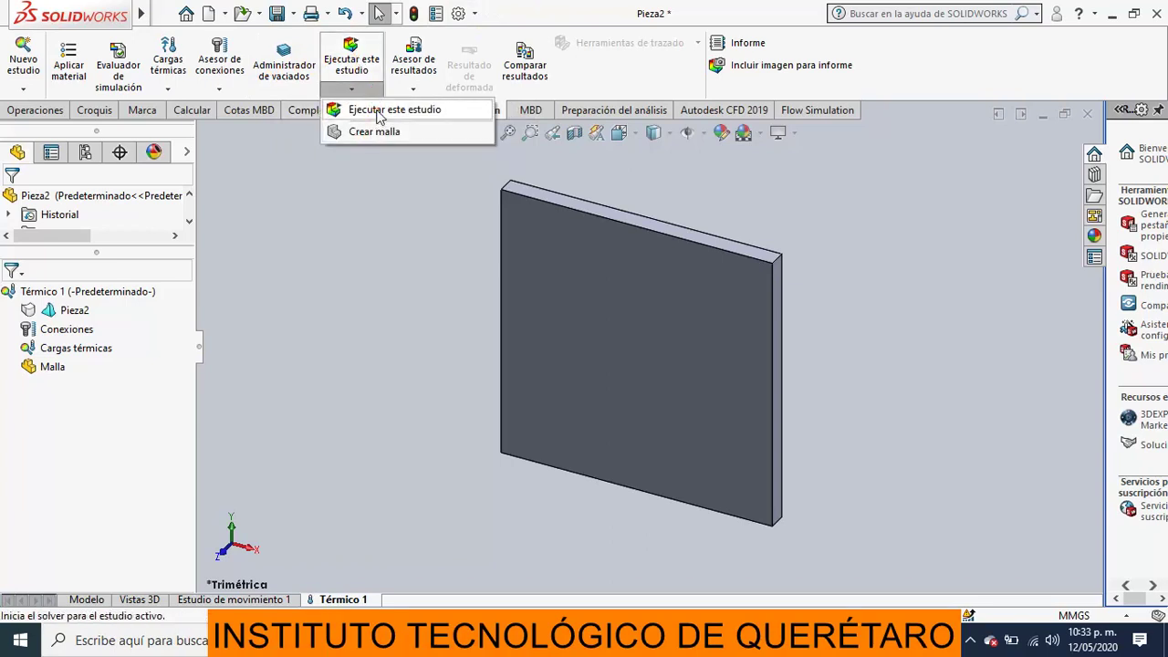
pyautogui.click(388, 110)
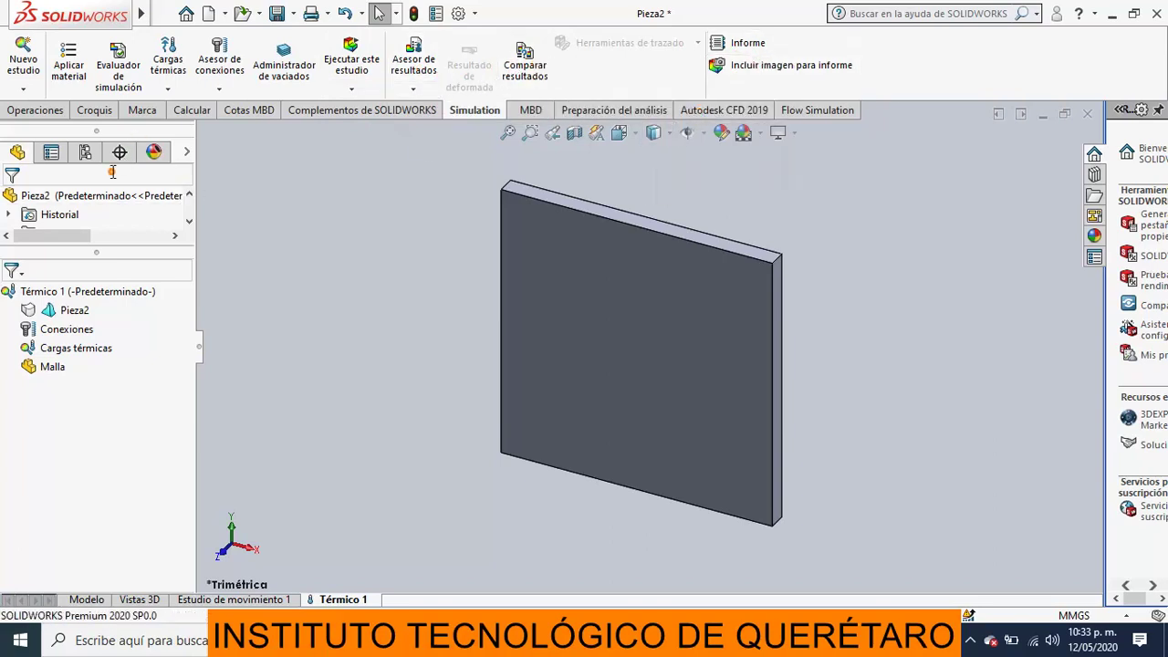
# Step: Apply the material Cobre from the Aleaciones de cobre category to the plate and close the material library
pyautogui.click(71, 66)
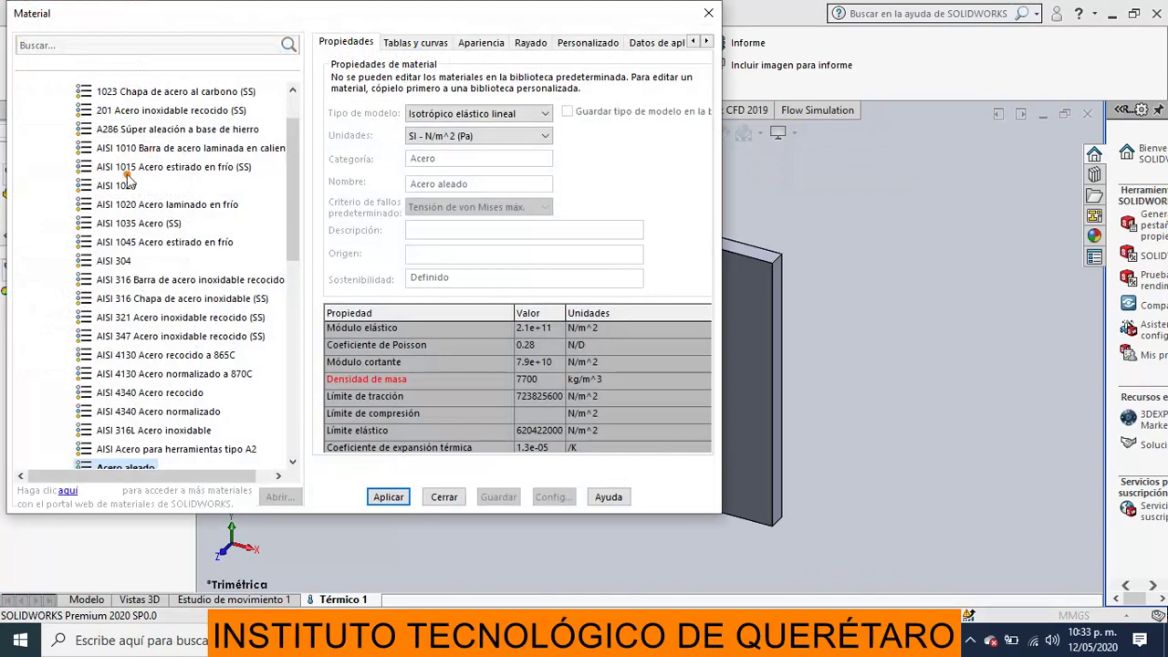
pyautogui.scroll(2, 228, 155)
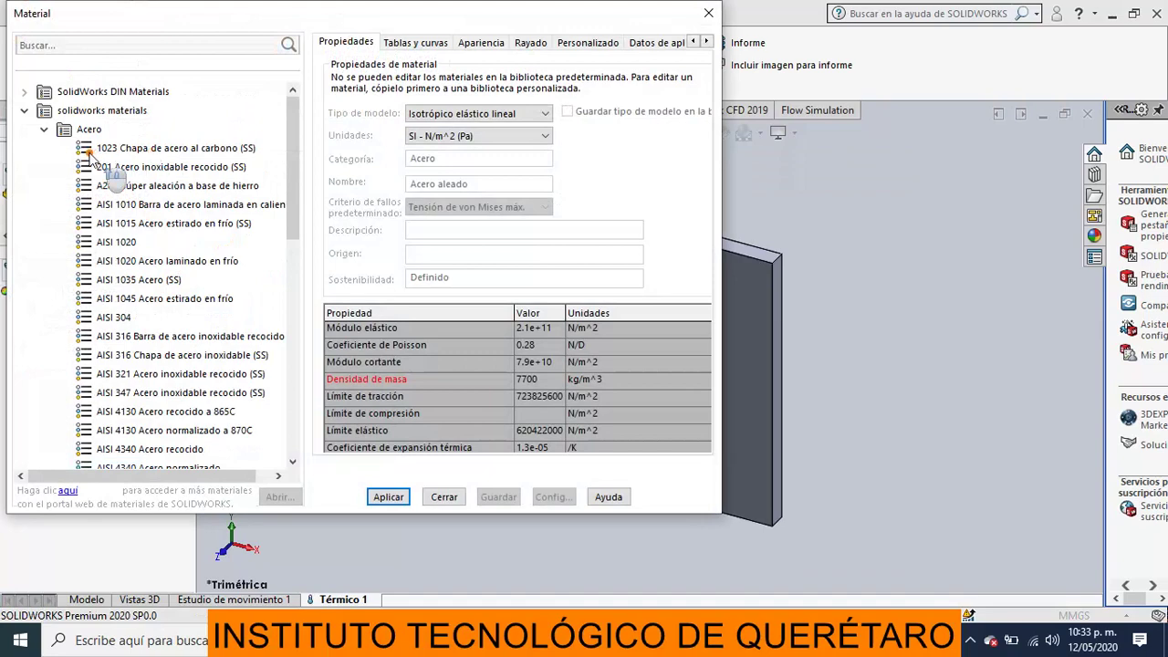
pyautogui.click(45, 130)
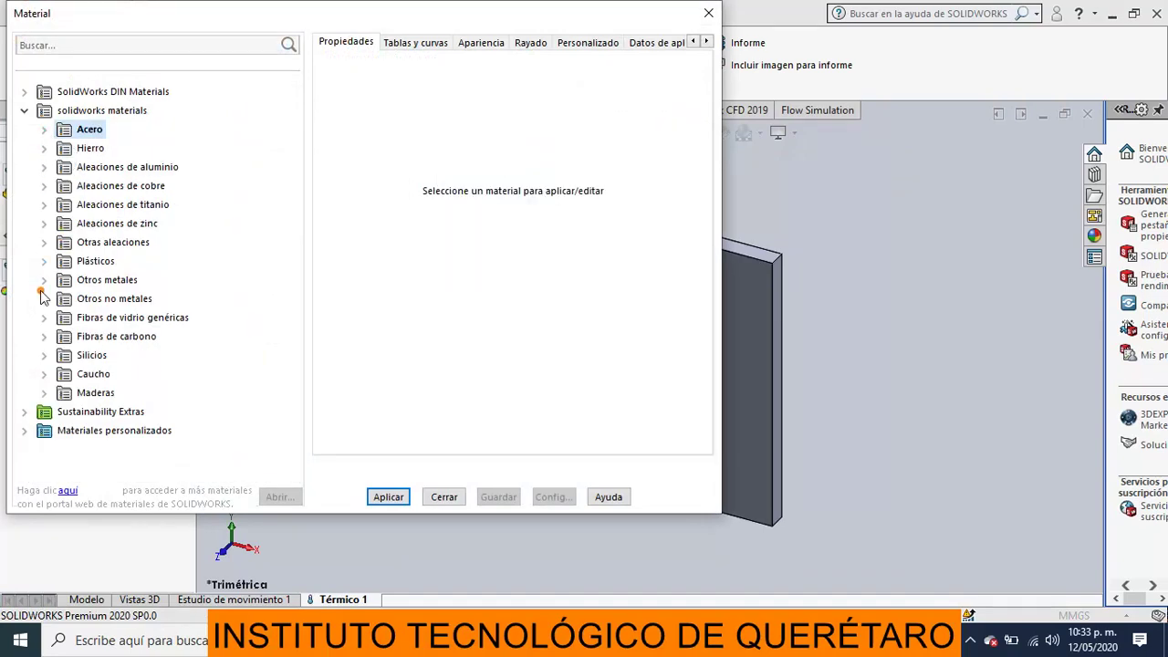
pyautogui.click(45, 186)
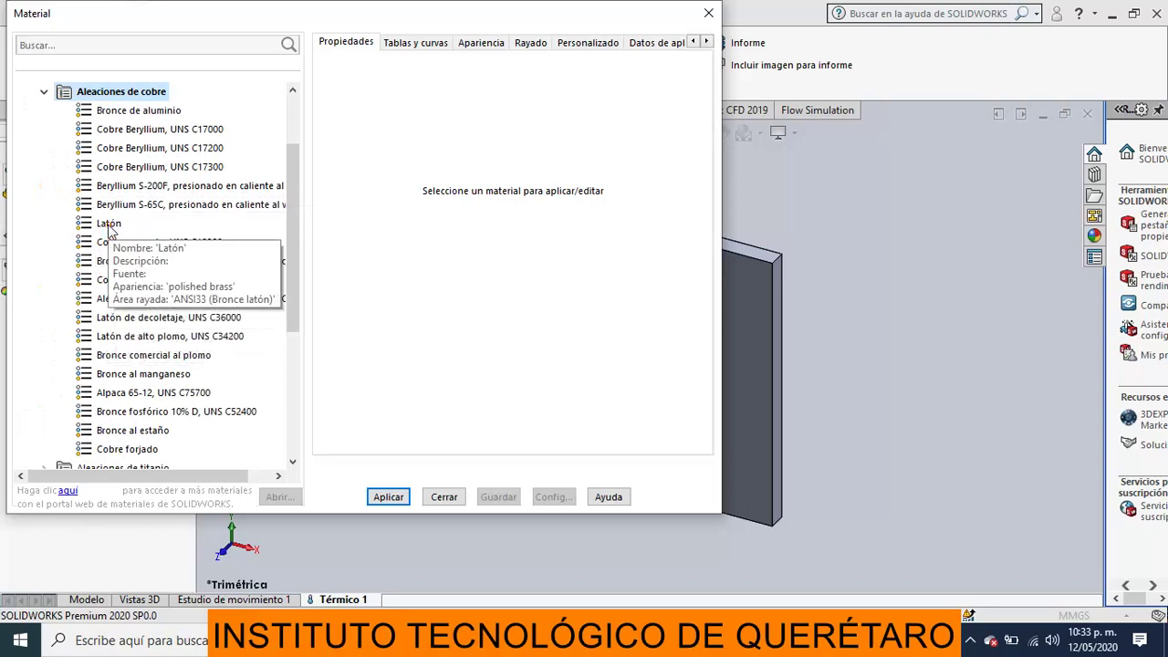
pyautogui.click(109, 279)
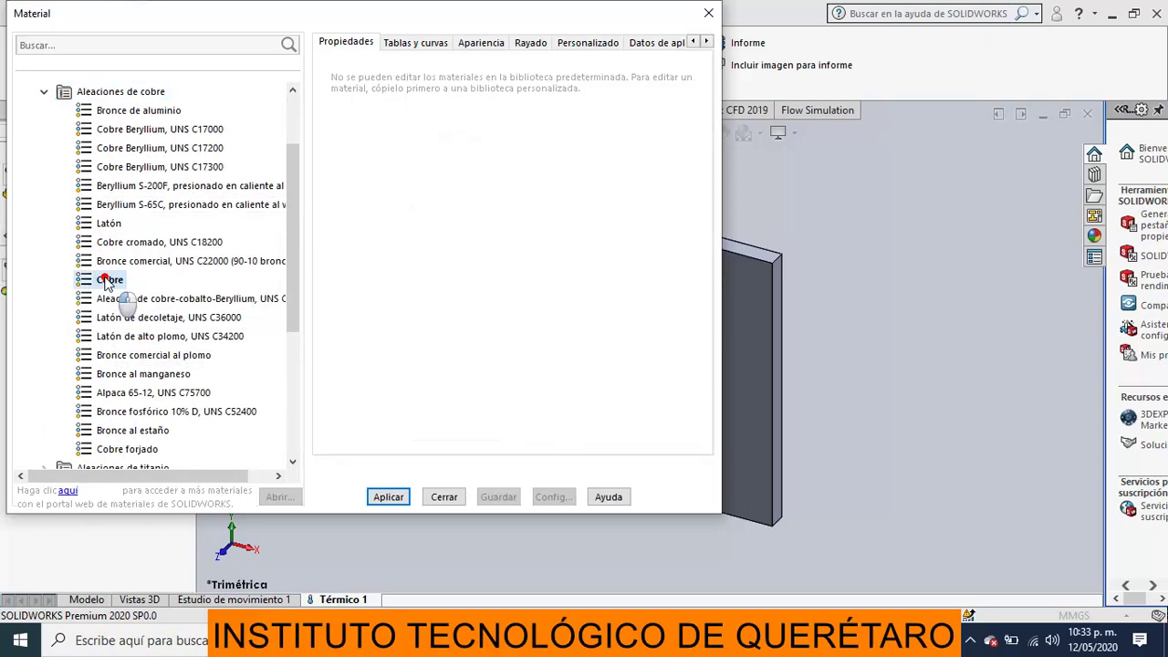
pyautogui.click(390, 496)
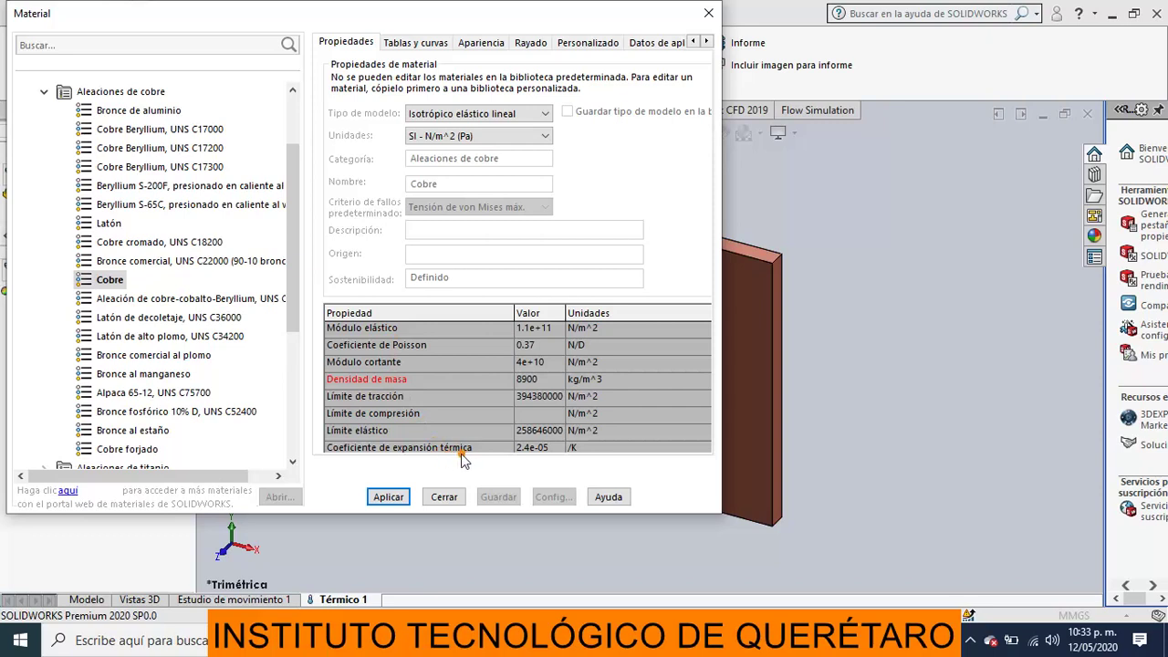
pyautogui.scroll(-2, 621, 453)
pyautogui.click(384, 499)
pyautogui.click(444, 498)
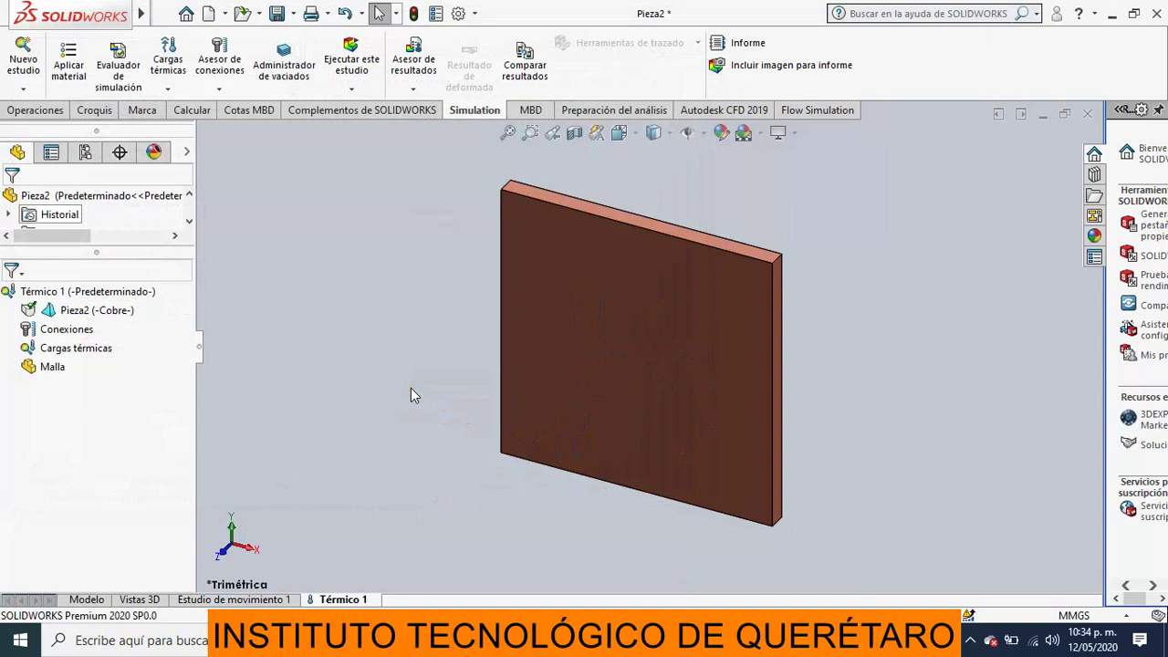
# Step: Start a Temperatura thermal load and select the plate's narrow right side face for it
pyautogui.click(167, 91)
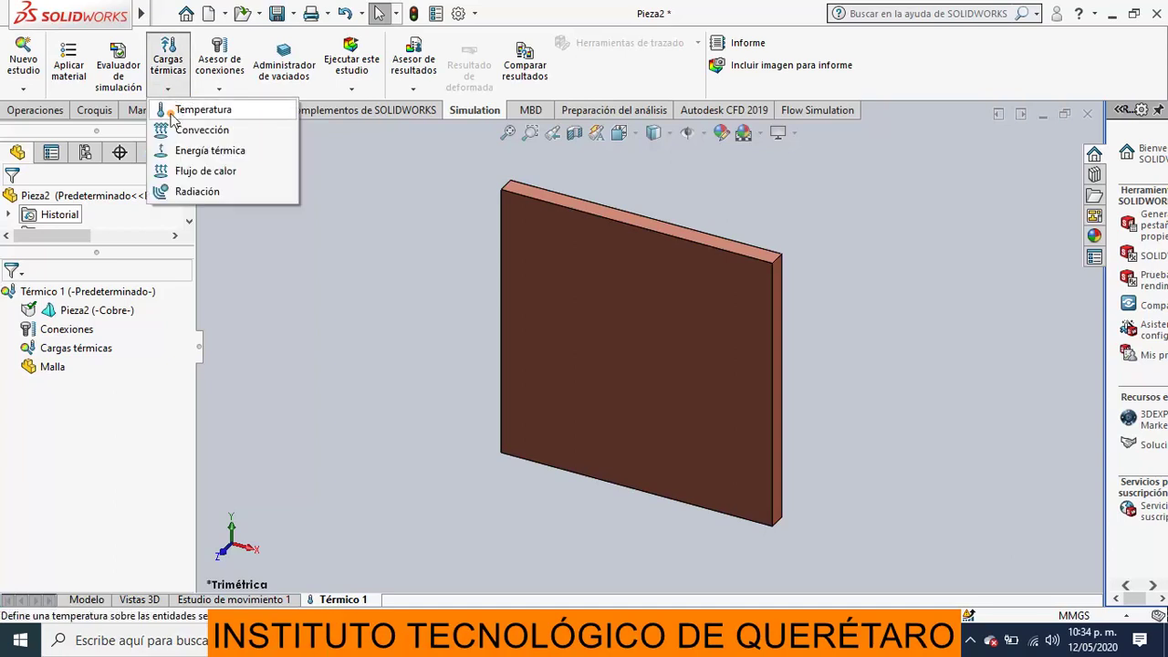
pyautogui.click(198, 195)
pyautogui.click(211, 194)
pyautogui.click(202, 113)
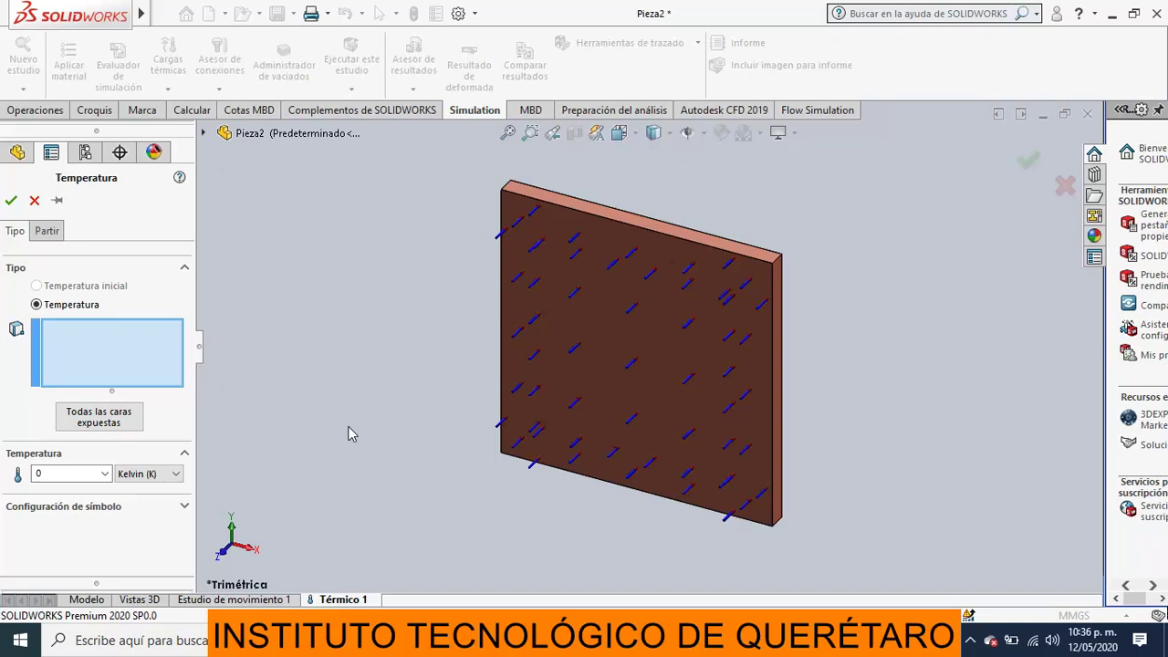
pyautogui.click(780, 388)
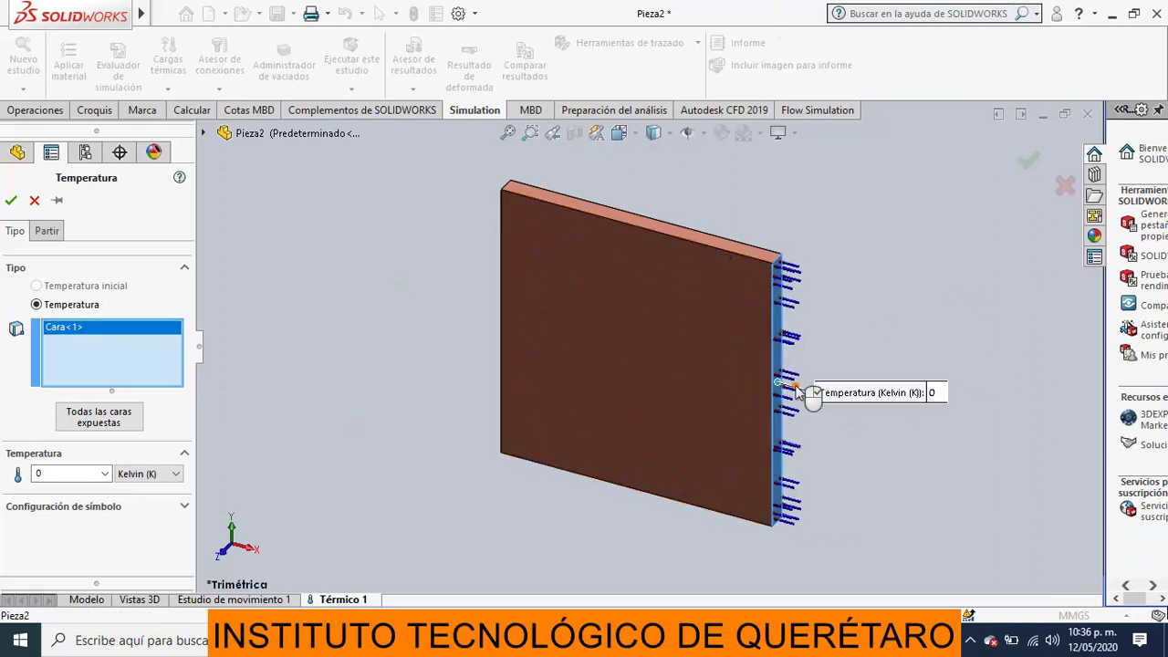
# Step: Set the side face's temperature to 373 Kelvin and switch the temperature unit to Celsius
pyautogui.click(932, 392)
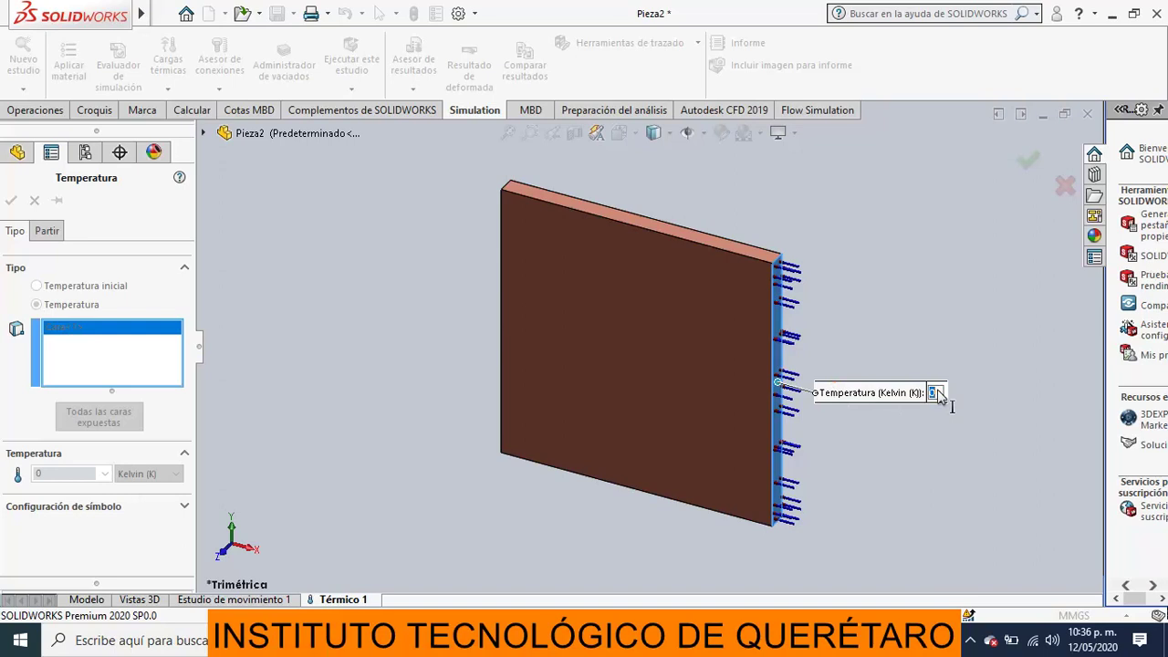
pyautogui.write('37')
pyautogui.press('BackSpace')
pyautogui.write('373')
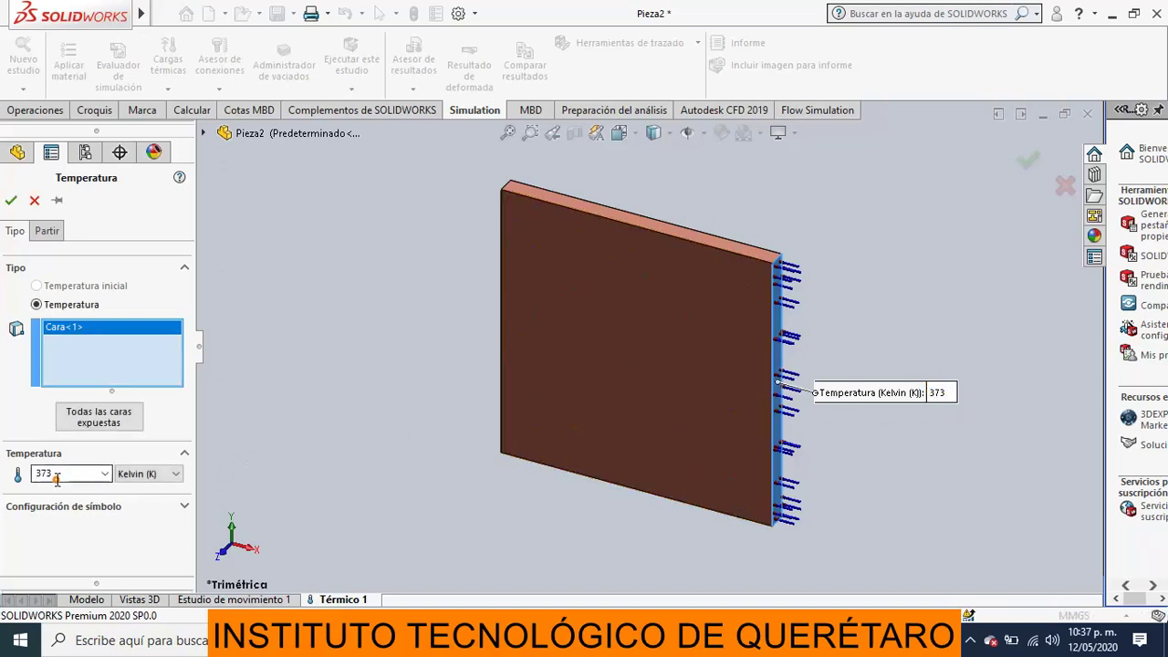
pyautogui.click(172, 472)
pyautogui.click(142, 511)
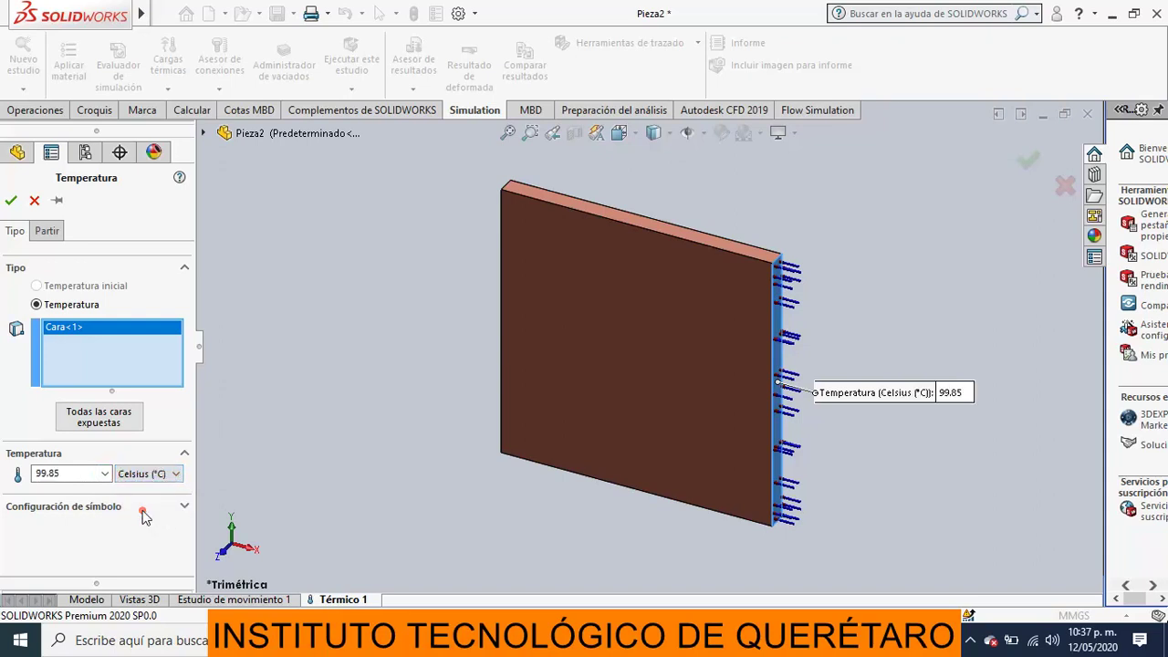
# Step: Set the selected side face's temperature to 100 °C and apply the load
pyautogui.moveTo(60, 472); pyautogui.dragTo(37, 473)
pyautogui.write('100')
pyautogui.doubleClick(41, 473)
pyautogui.click(39, 472)
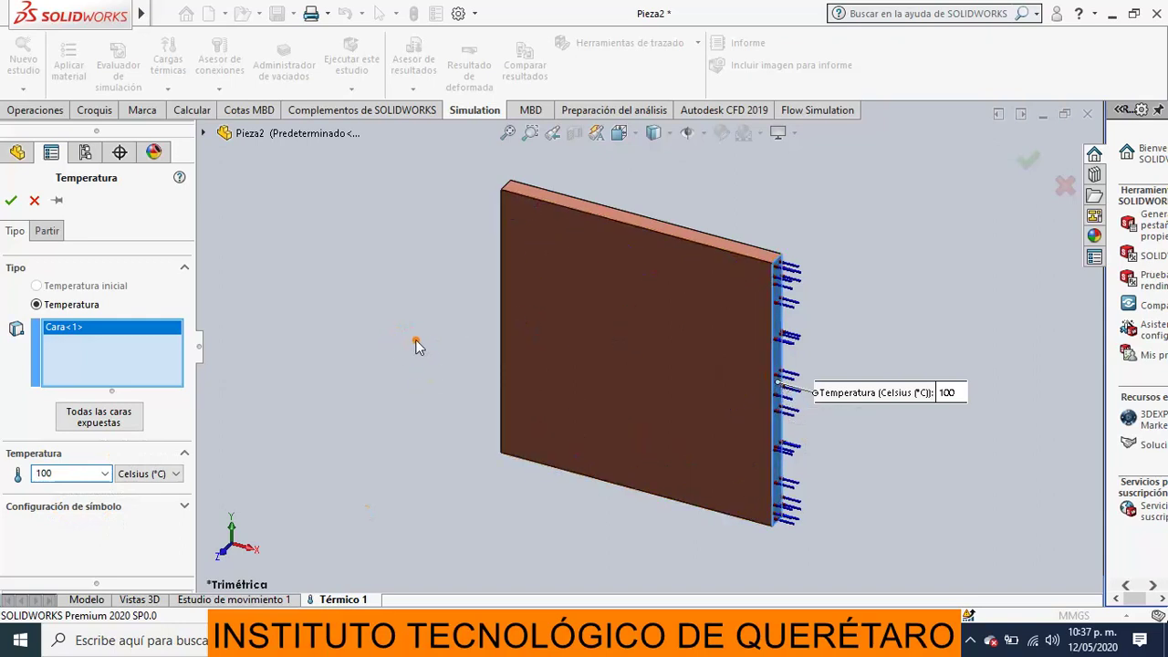
pyautogui.moveTo(416, 339); pyautogui.dragTo(497, 406, button='middle')
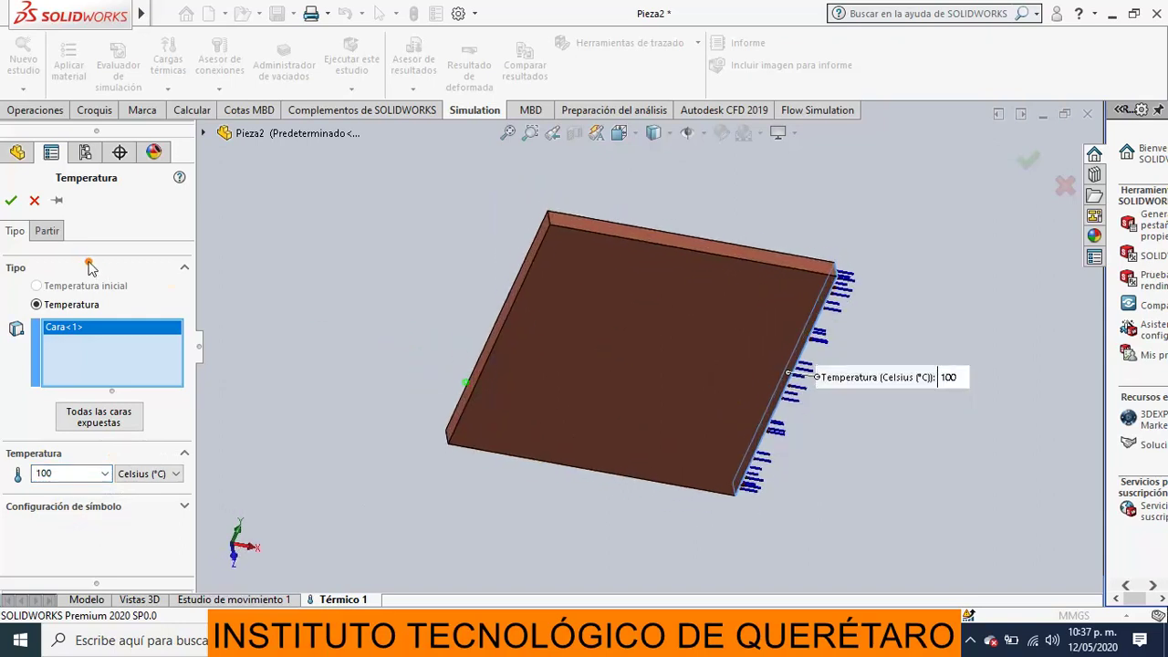
pyautogui.click(12, 200)
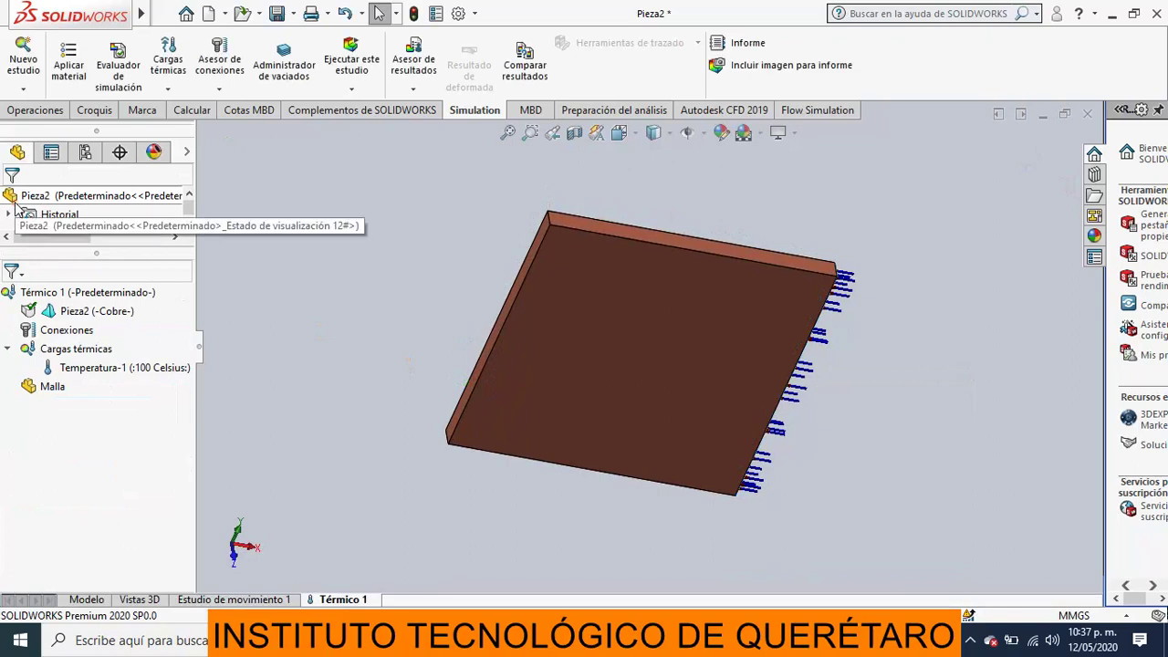
# Step: Apply a second Temperatura load of 0 °C to the opposite narrow side face of the plate
pyautogui.click(171, 92)
pyautogui.click(162, 106)
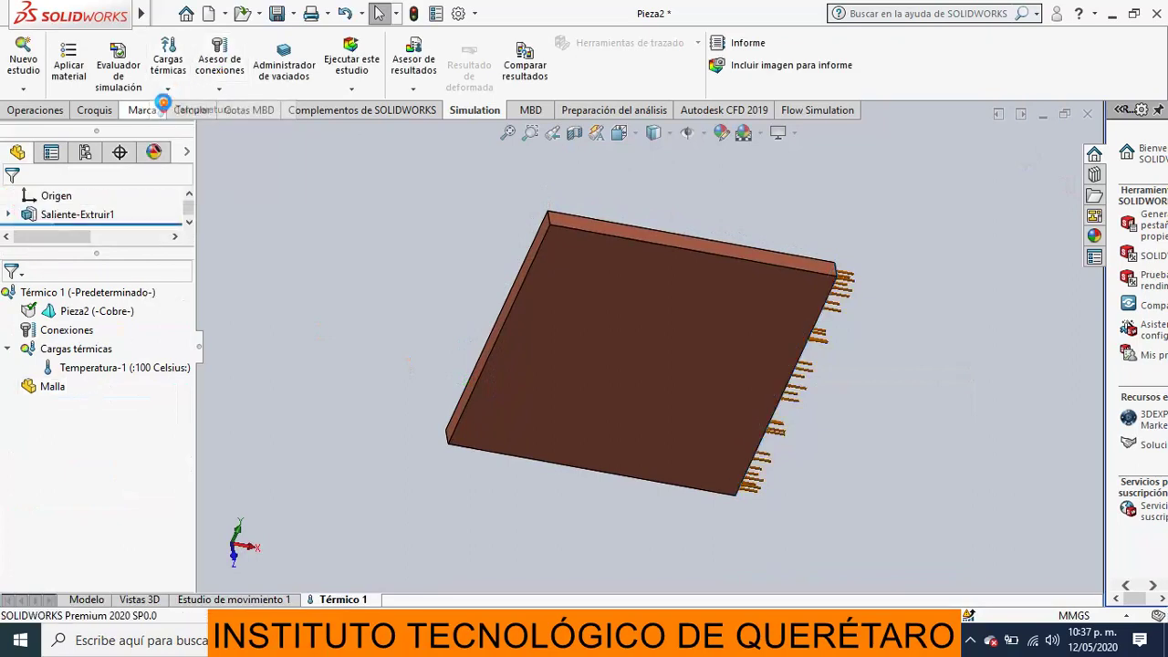
pyautogui.click(502, 316)
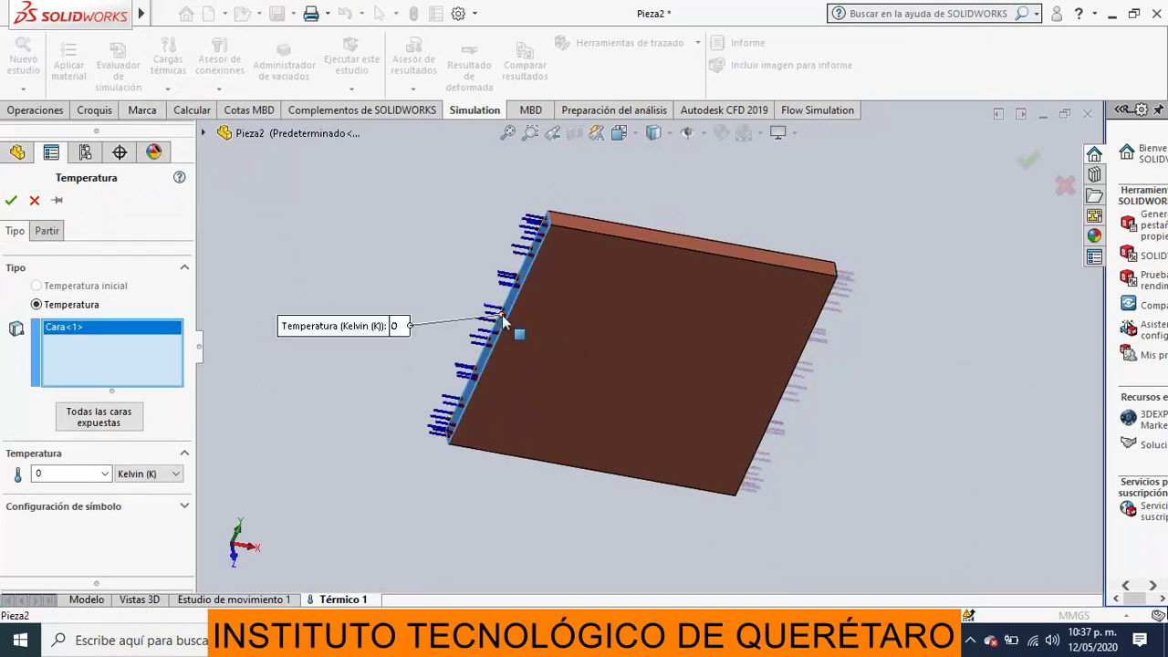
pyautogui.click(122, 473)
pyautogui.click(128, 497)
pyautogui.moveTo(73, 473); pyautogui.dragTo(30, 472)
pyautogui.write('0')
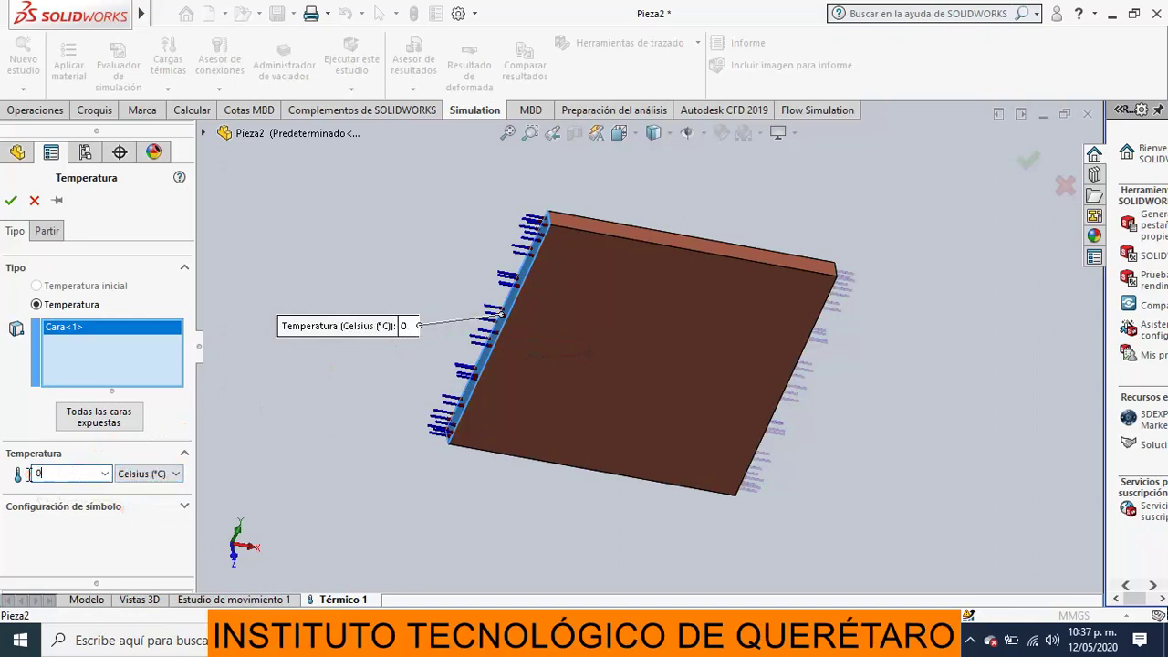
pyautogui.click(11, 201)
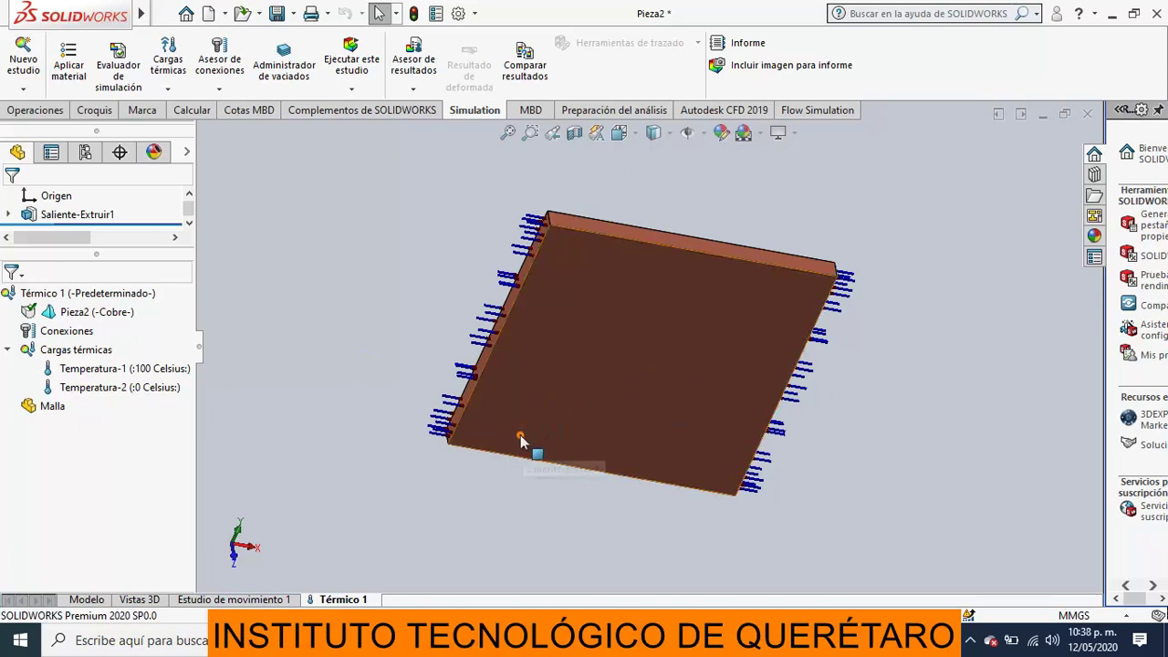
# Step: Start a Flujo de calor load of 0 W/m^2 and select the plate's narrow upper face for it
pyautogui.moveTo(443, 320); pyautogui.dragTo(422, 164, button='middle')
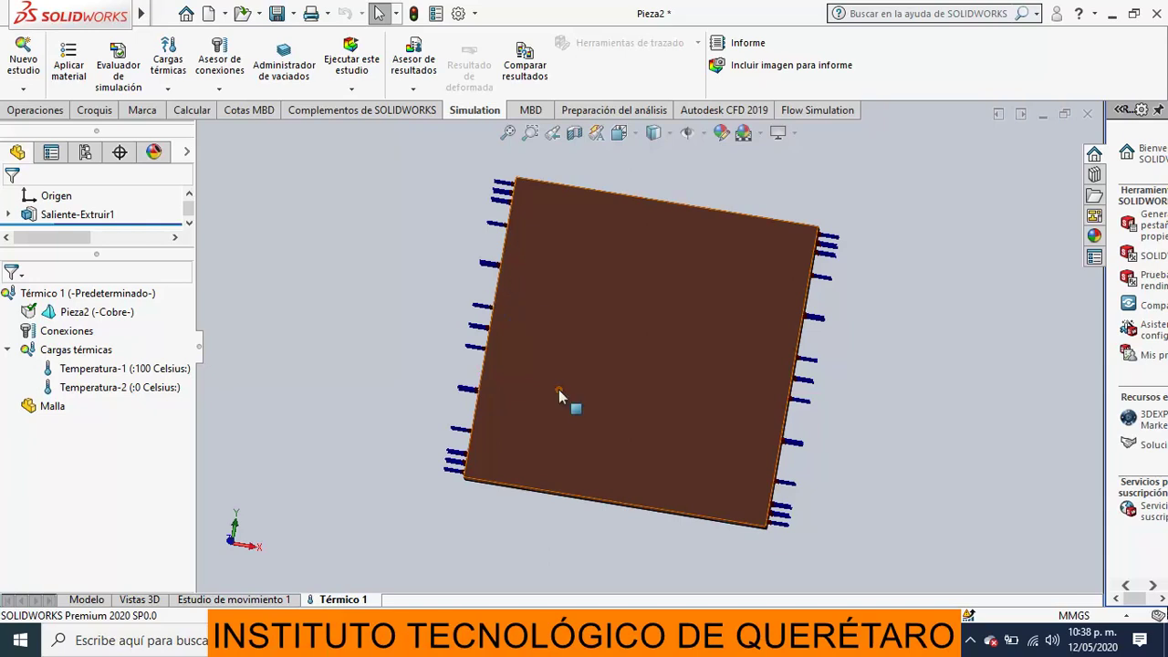
pyautogui.moveTo(639, 264); pyautogui.dragTo(617, 379, button='middle')
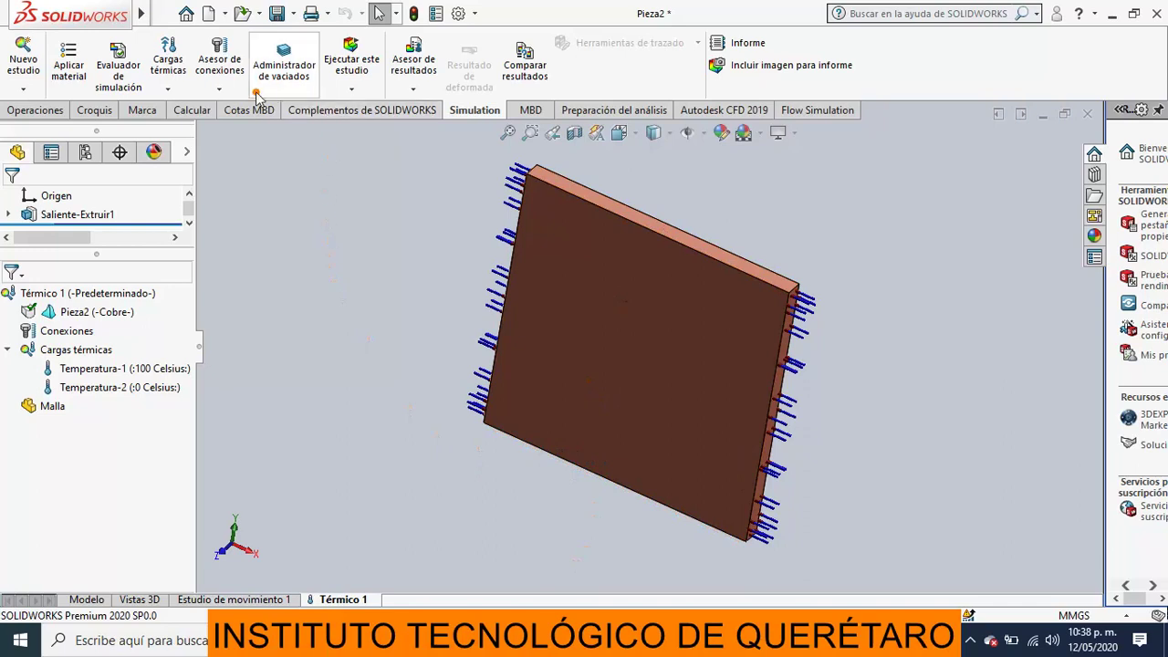
pyautogui.click(168, 88)
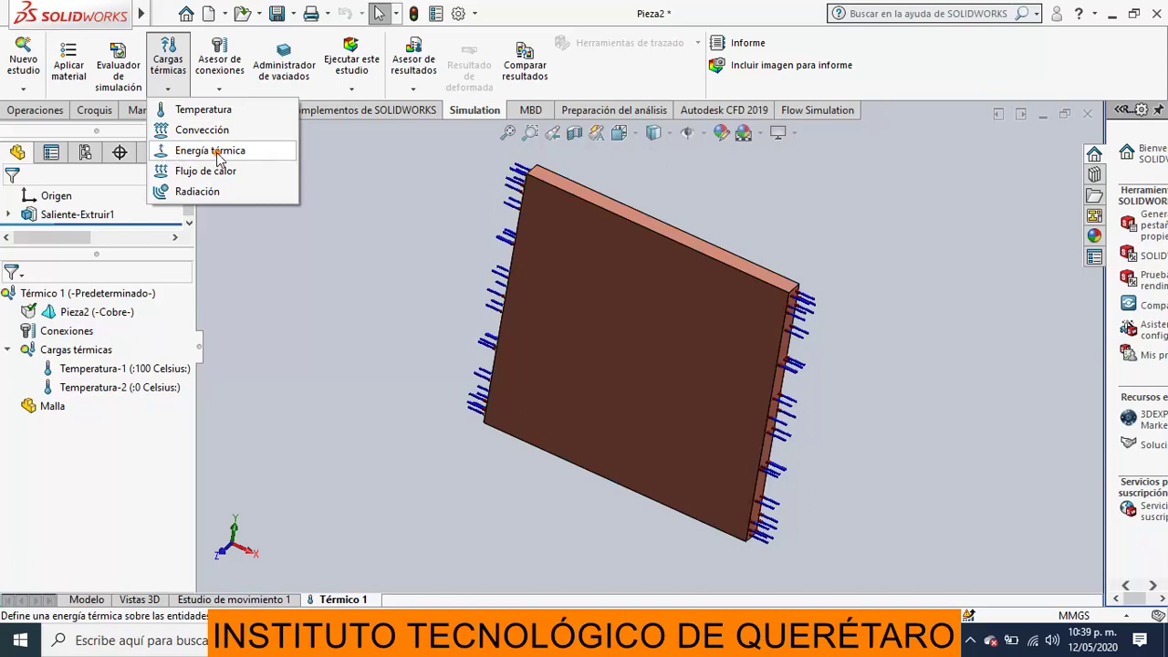
pyautogui.click(194, 173)
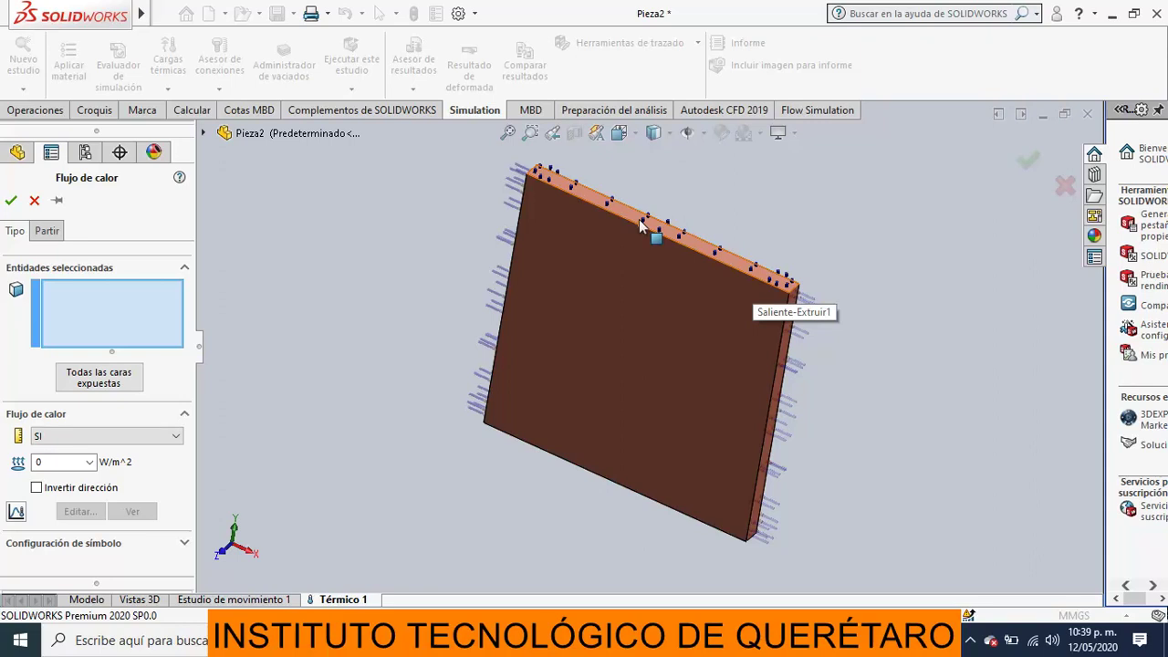
pyautogui.moveTo(50, 462); pyautogui.dragTo(23, 463)
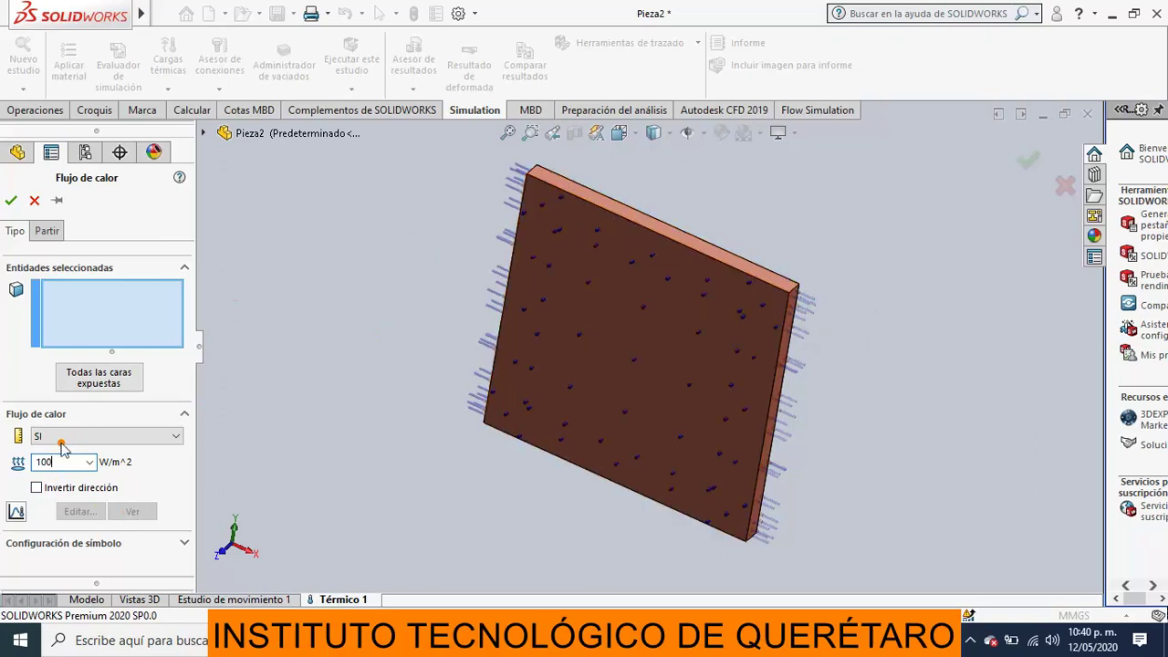
pyautogui.moveTo(60, 463); pyautogui.dragTo(34, 463)
pyautogui.click(85, 299)
pyautogui.click(597, 200)
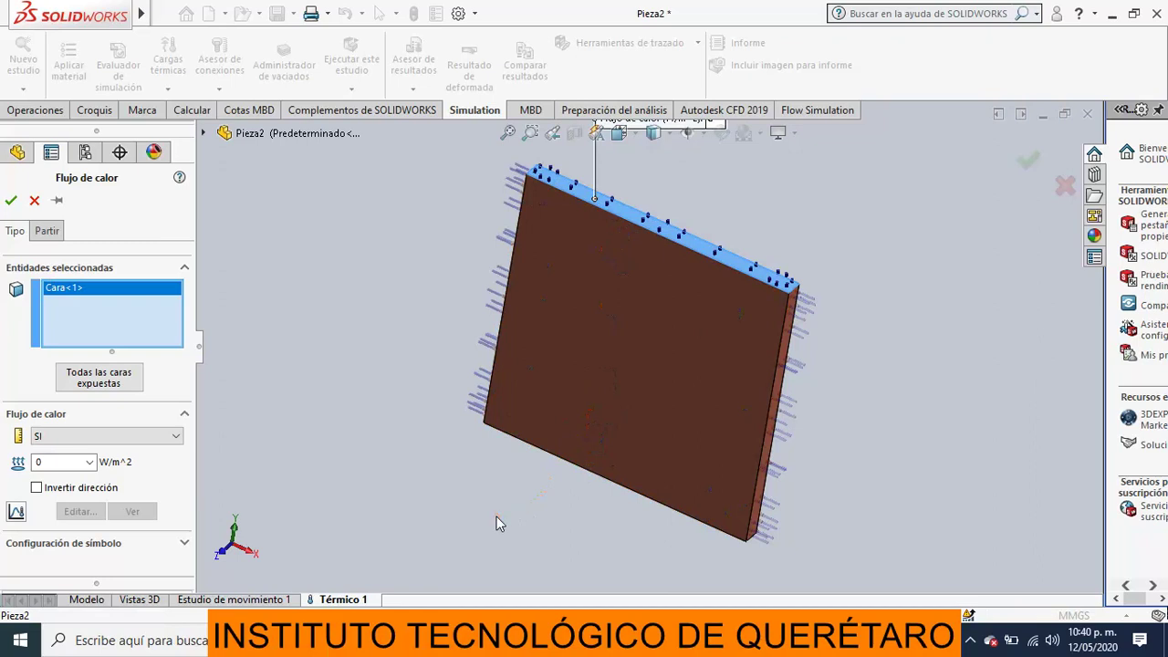
# Step: Add the plate's narrow lower face to the heat flux load and apply it
pyautogui.moveTo(567, 540); pyautogui.dragTo(643, 326, button='middle')
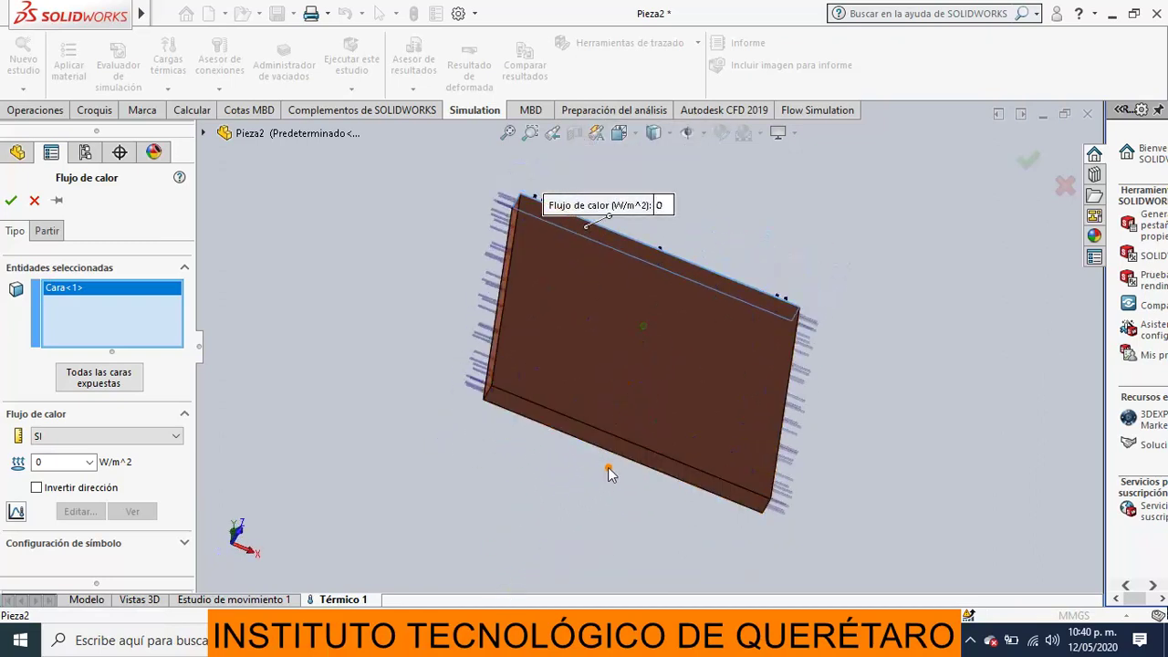
pyautogui.click(609, 444)
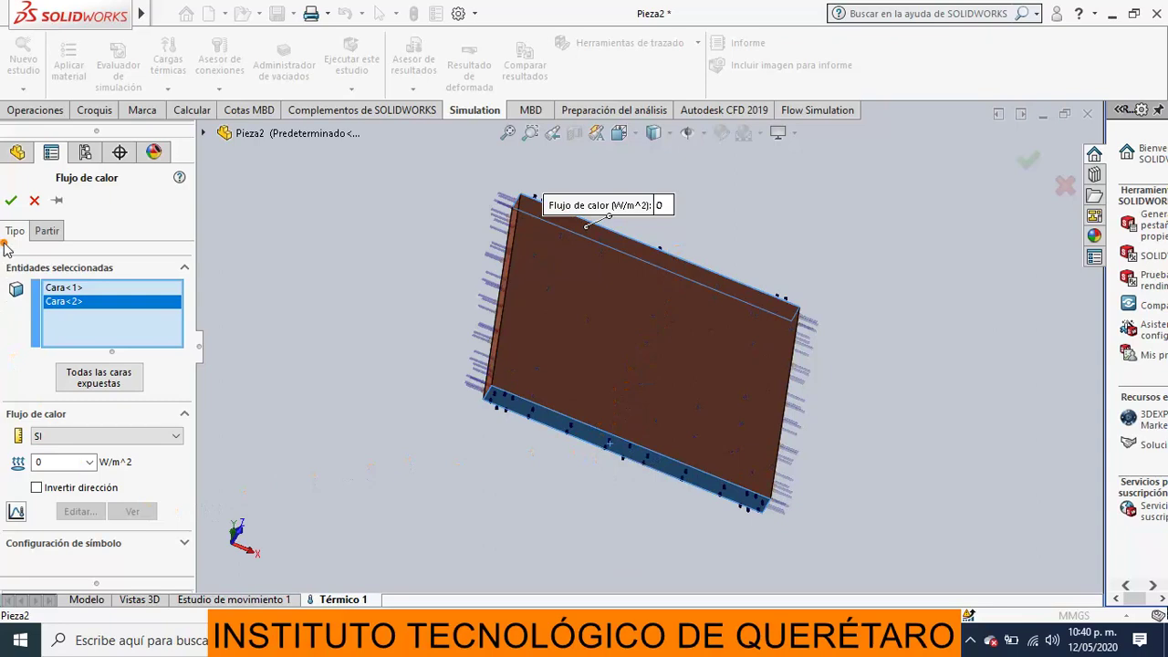
pyautogui.click(11, 201)
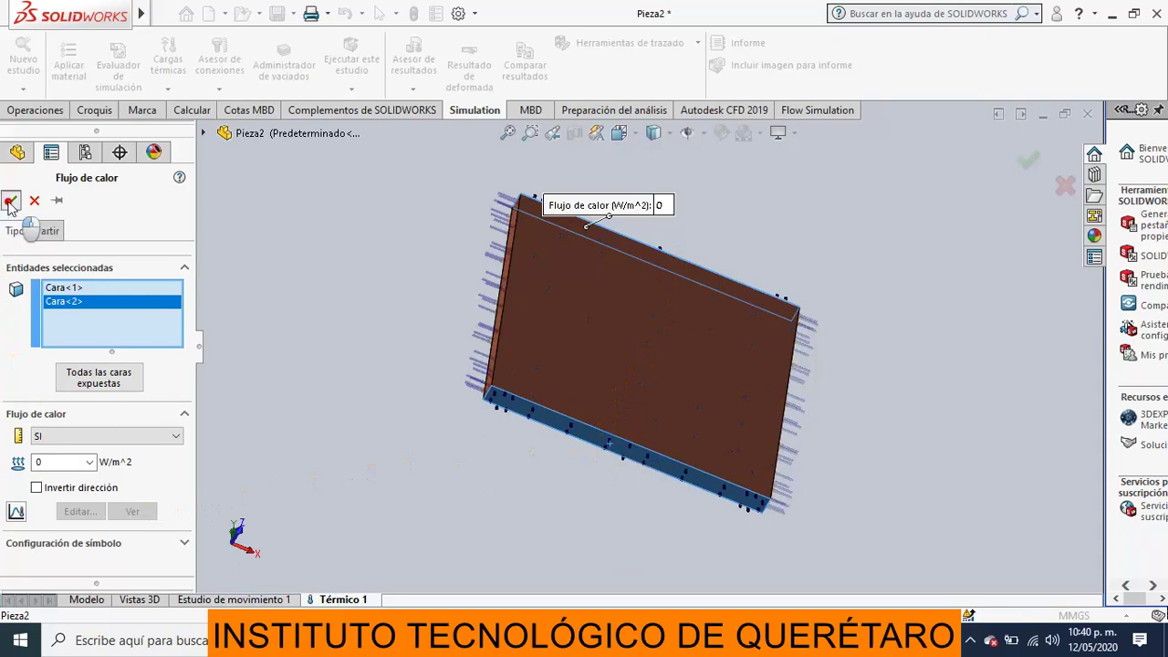
# Step: Mesh the plate with the default mesh density and run the thermal study
pyautogui.moveTo(472, 475); pyautogui.dragTo(453, 490, button='middle')
pyautogui.moveTo(417, 250); pyautogui.dragTo(392, 386, button='middle')
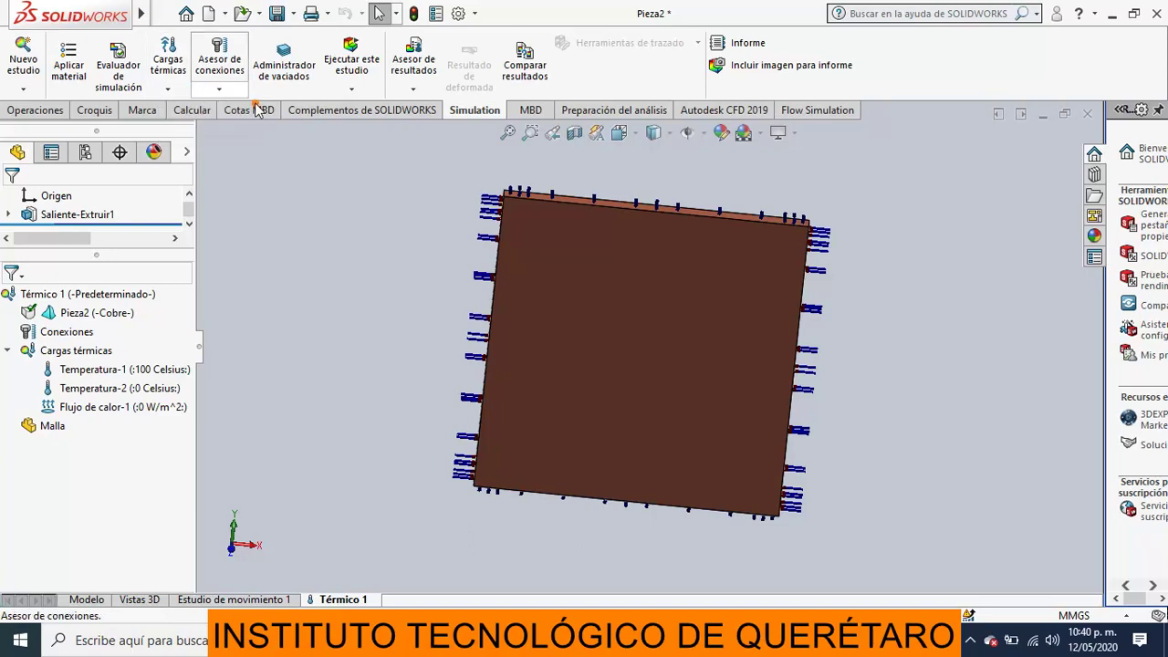
pyautogui.click(355, 92)
pyautogui.click(355, 135)
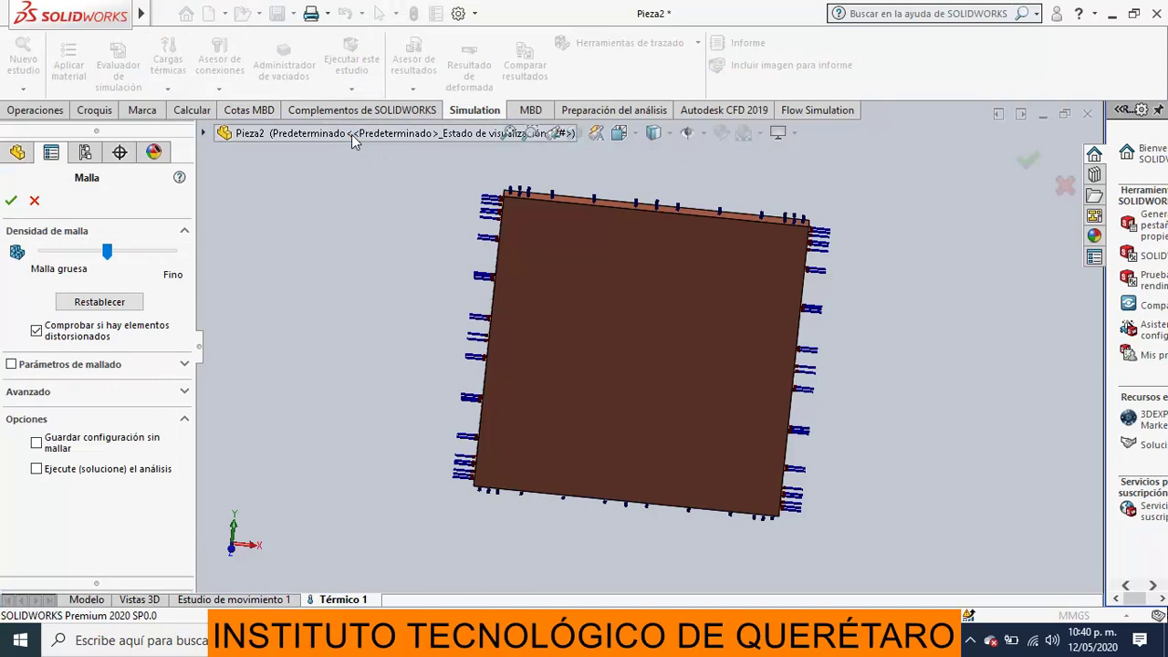
pyautogui.click(12, 202)
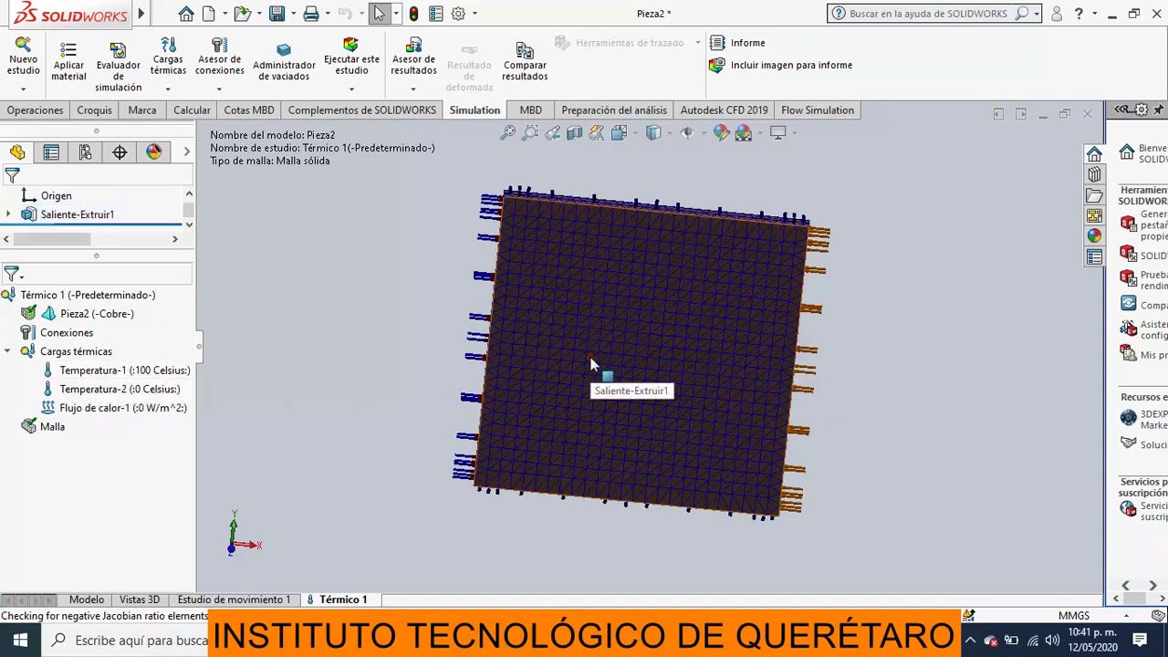
pyautogui.click(362, 64)
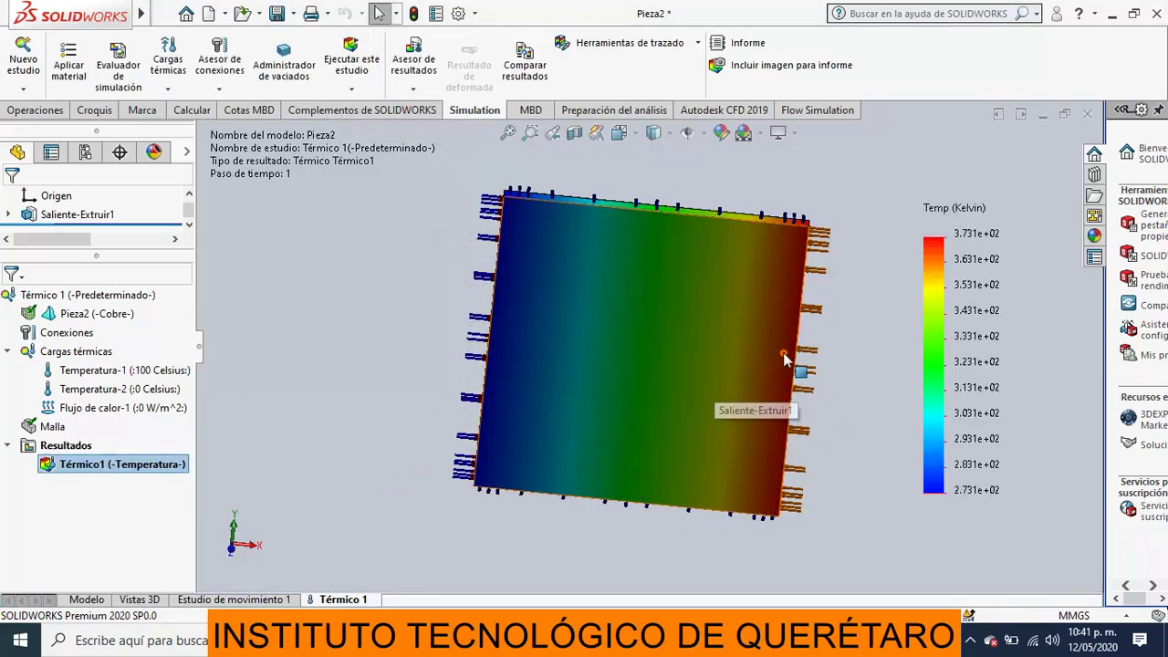
# Step: Show the minimum and maximum annotations on the Térmico1 temperature plot
pyautogui.rightClick(77, 467)
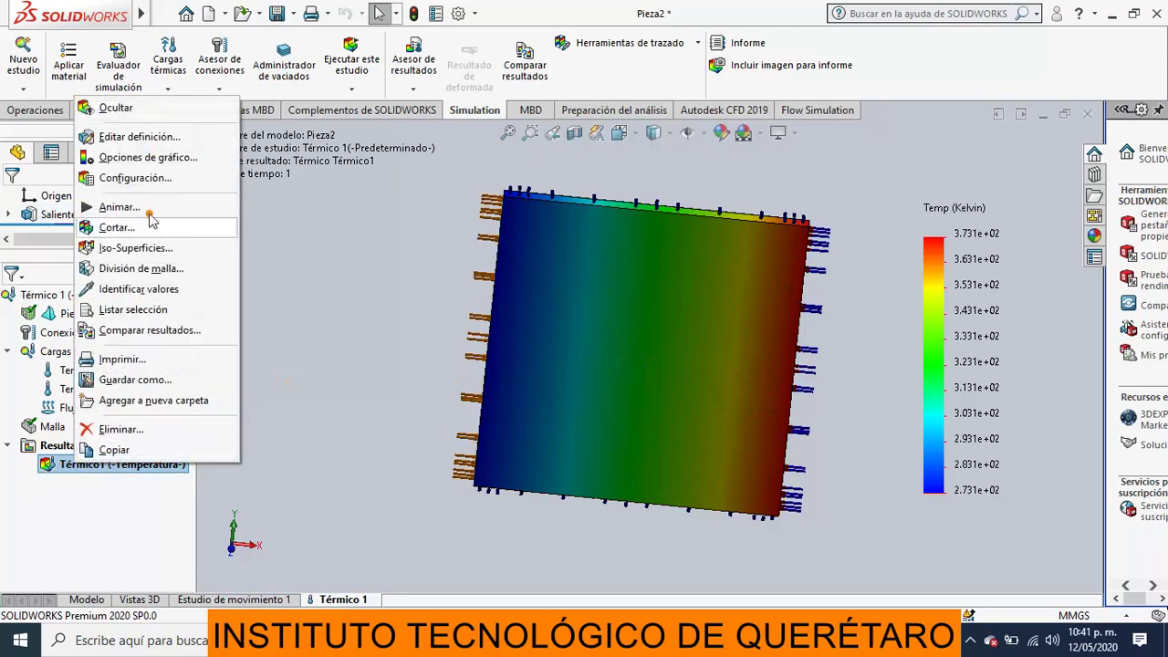
pyautogui.click(137, 161)
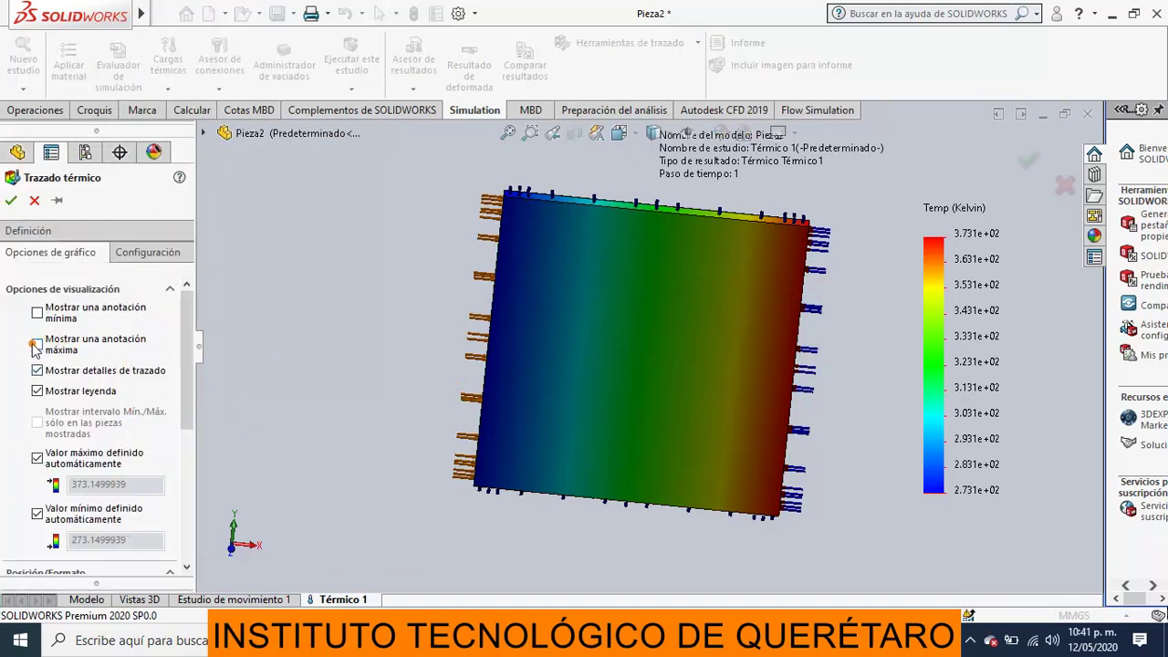
pyautogui.click(37, 345)
pyautogui.click(38, 312)
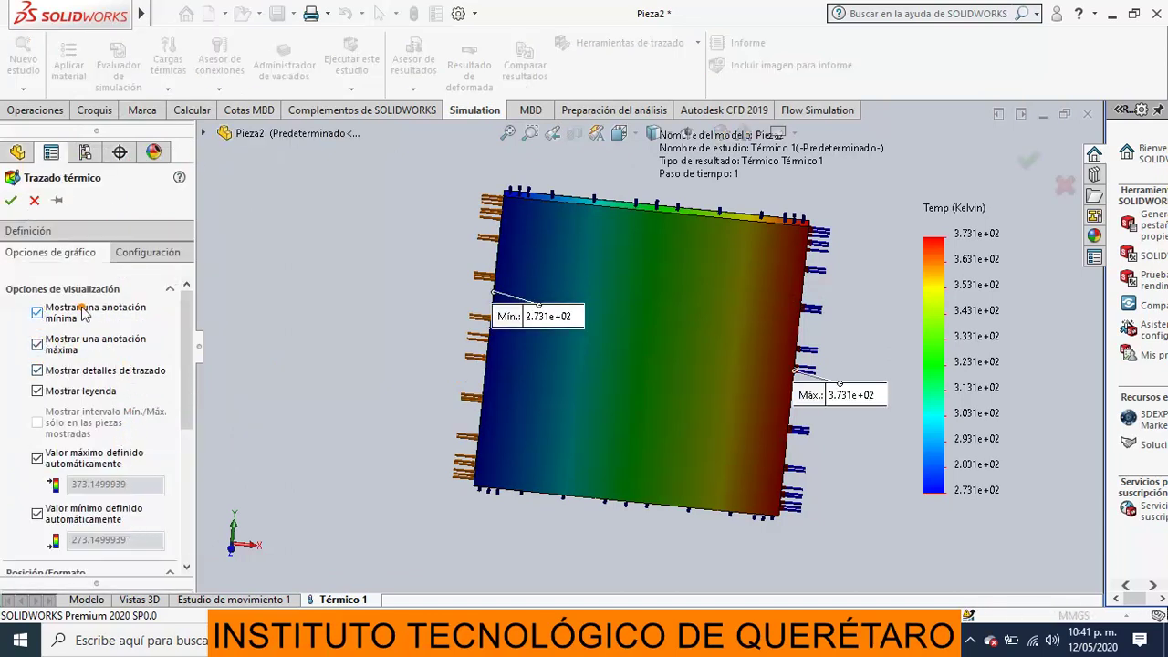
# Step: Set the plot legend's number format to flotante with 1 decimal place
pyautogui.scroll(-6, 168, 457)
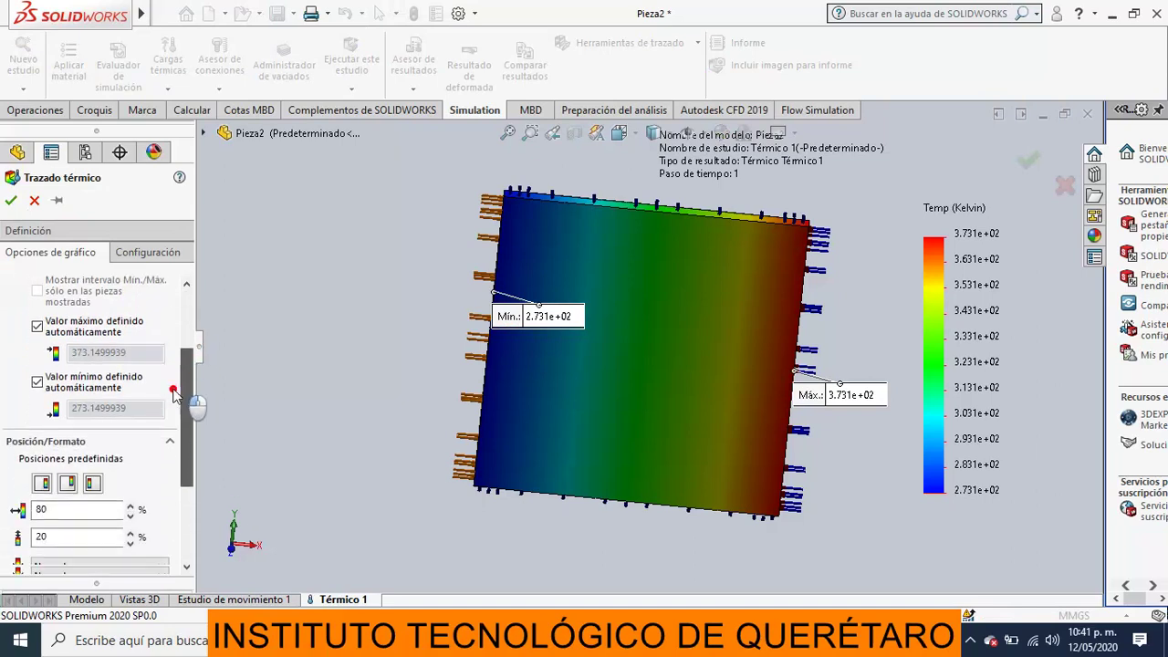
pyautogui.click(161, 447)
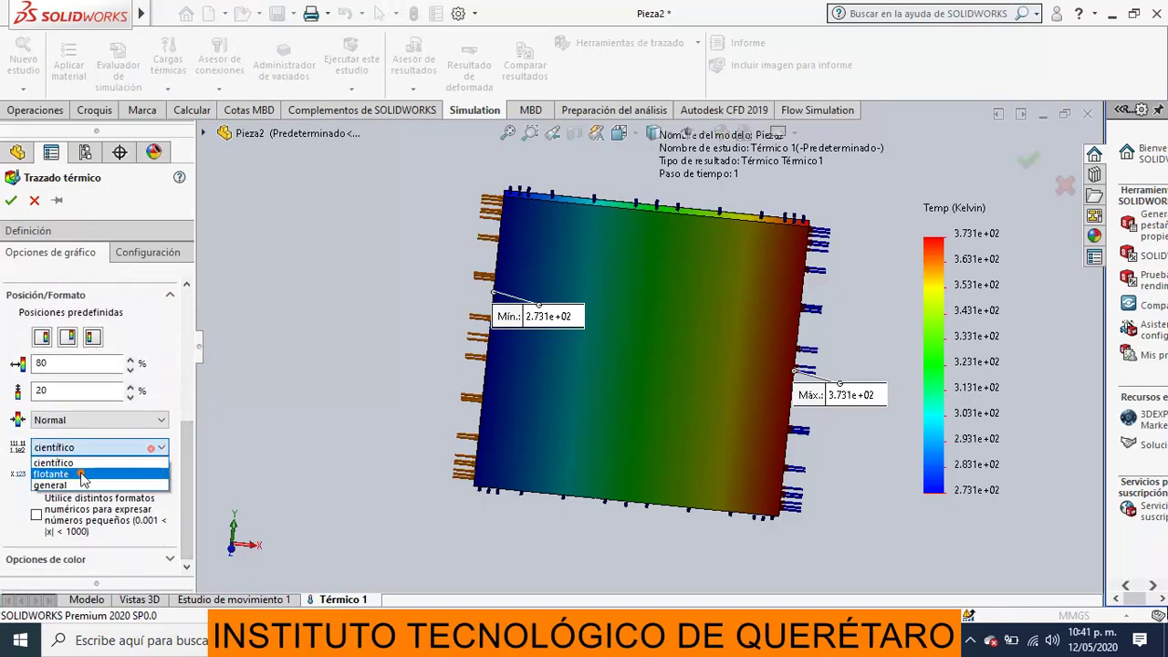
pyautogui.click(55, 475)
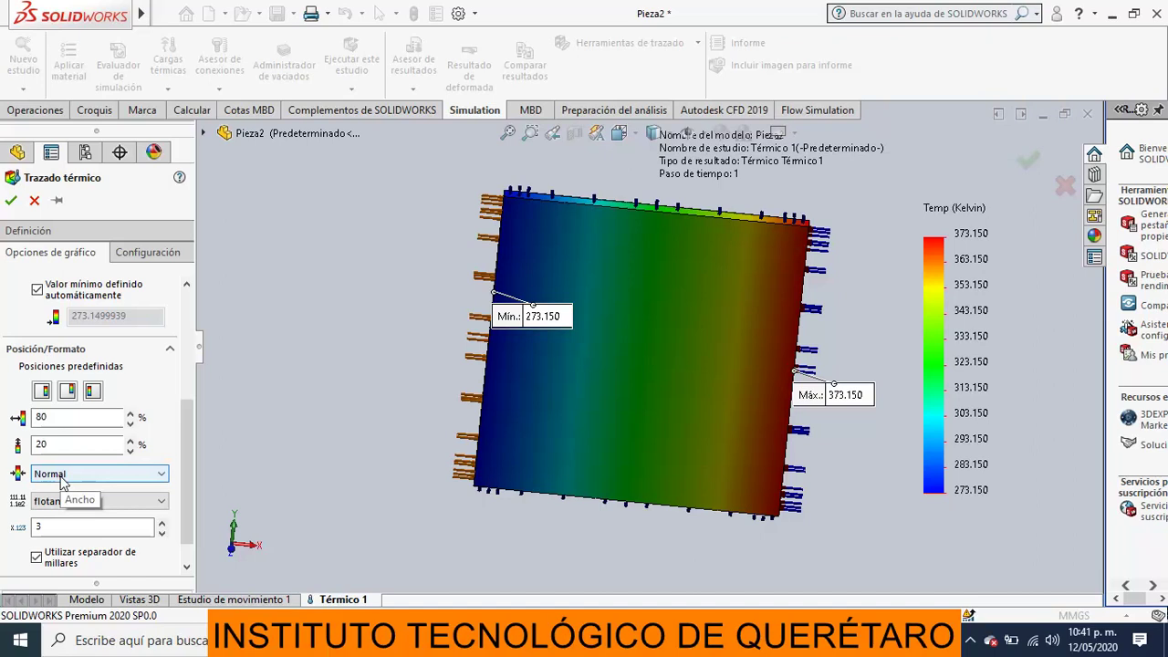
pyautogui.click(161, 524)
pyautogui.click(163, 534)
pyautogui.click(163, 534)
pyautogui.click(164, 534)
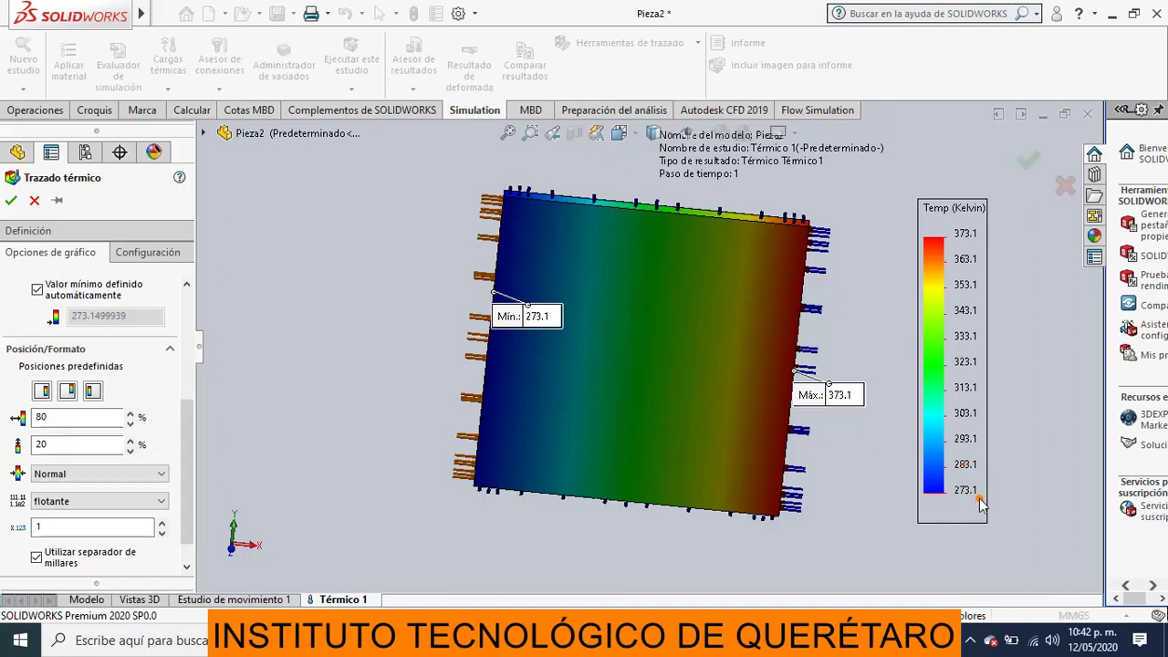
# Step: Change the temperature plot's units to Celsius and apply the plot settings
pyautogui.click(28, 232)
pyautogui.click(65, 338)
pyautogui.click(48, 377)
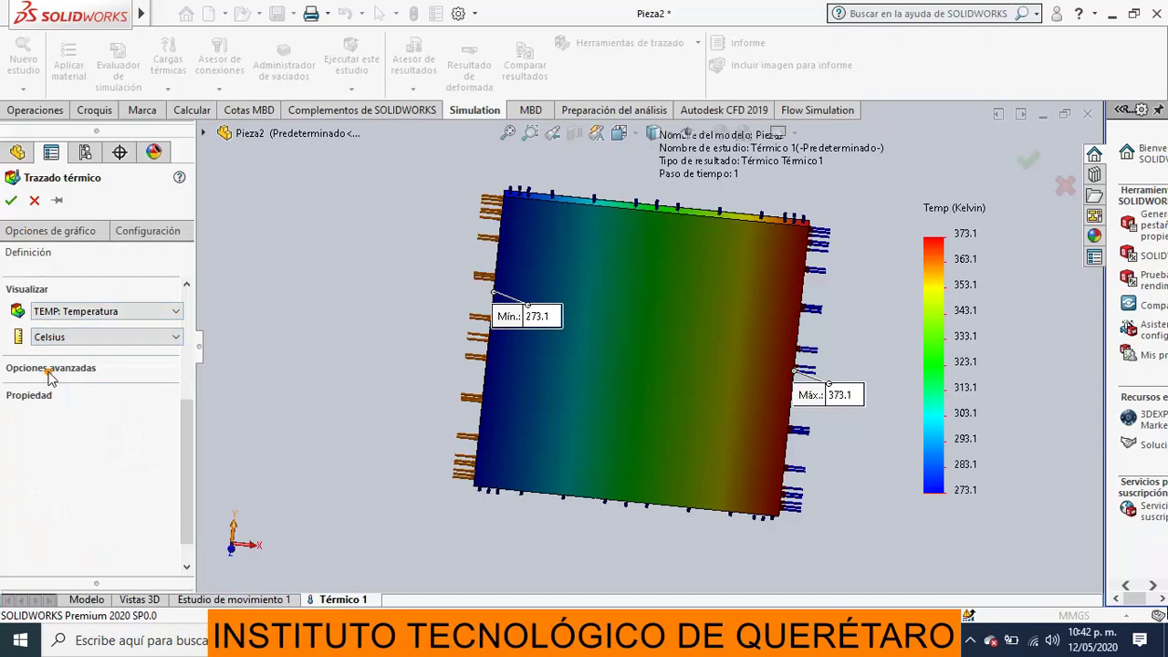
pyautogui.click(11, 201)
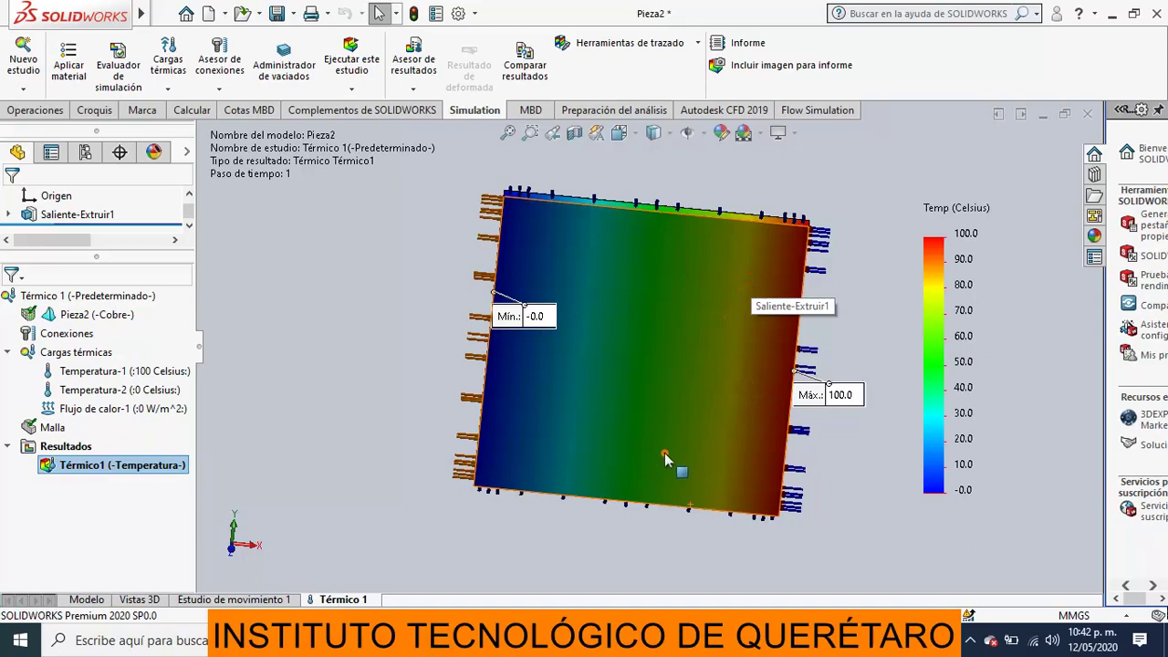
# Step: Create a new thermal plot of HFLUXN: Flujo de calor resultante in W/m^2, with the plate viewed from the front
pyautogui.click(619, 133)
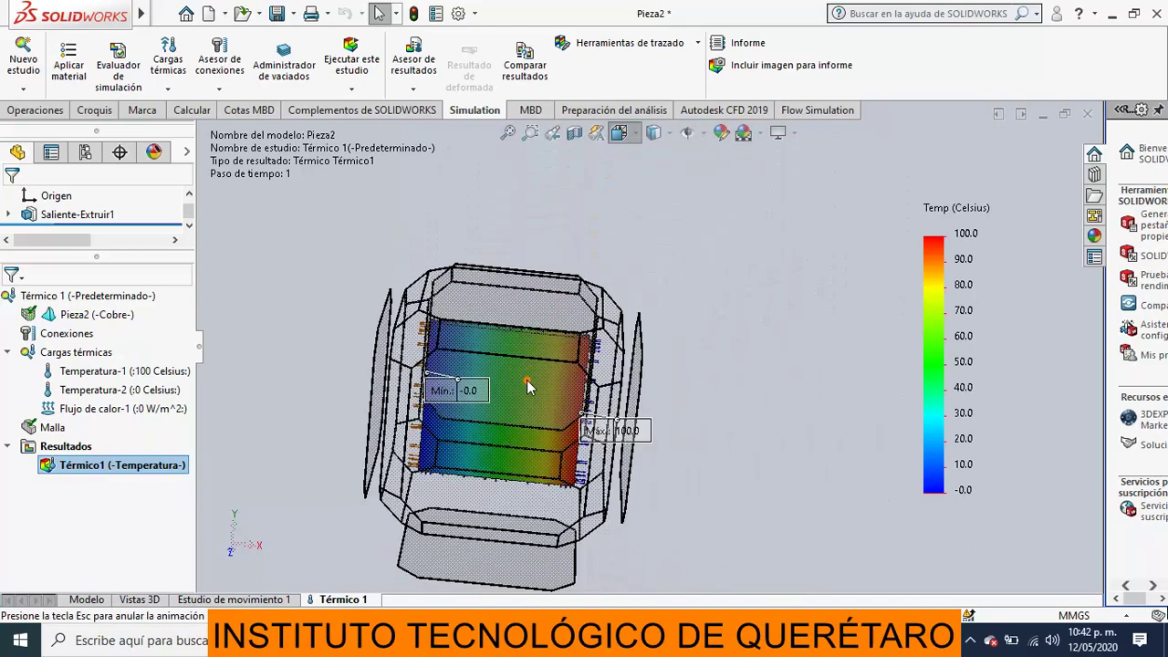
pyautogui.click(529, 383)
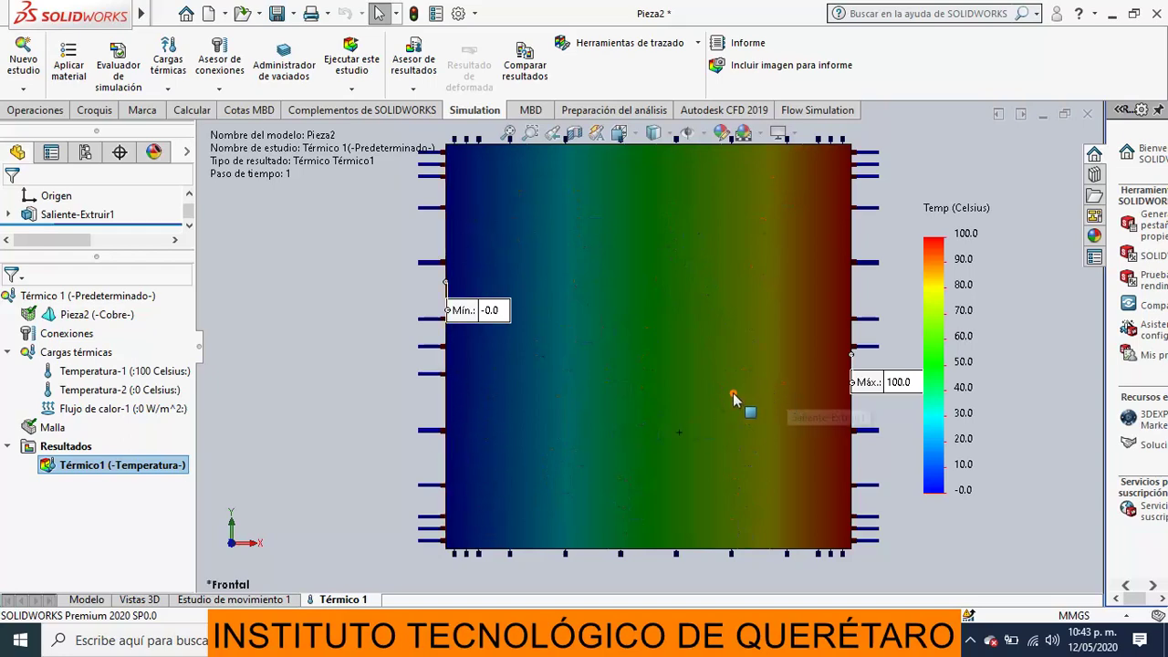
pyautogui.rightClick(60, 449)
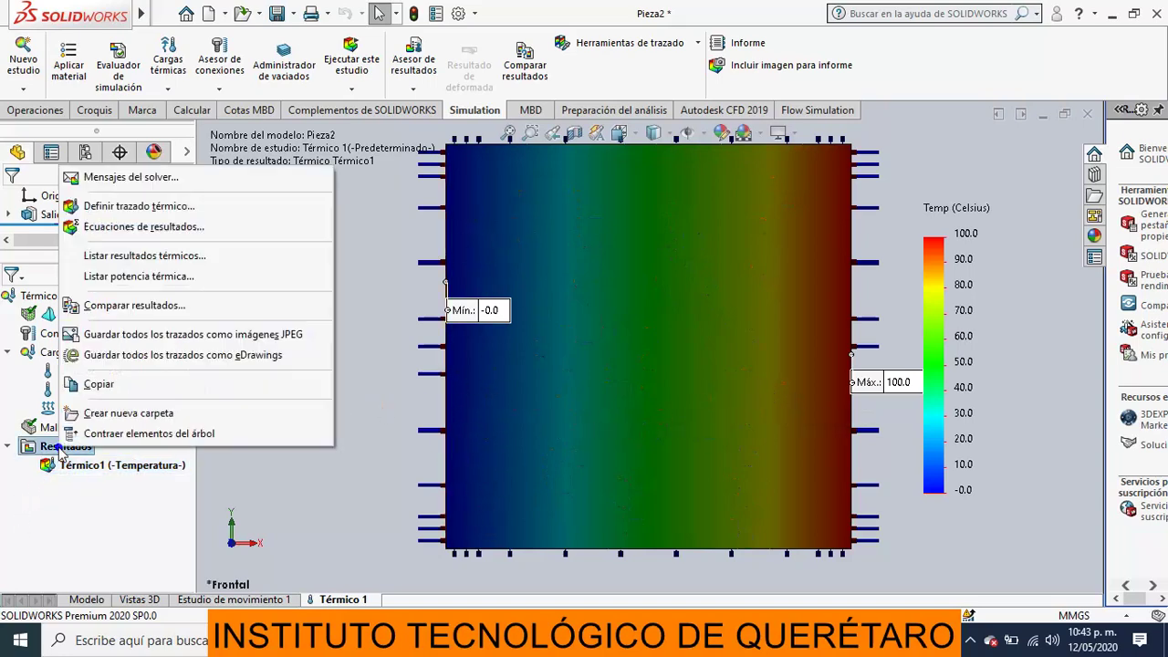
pyautogui.click(101, 208)
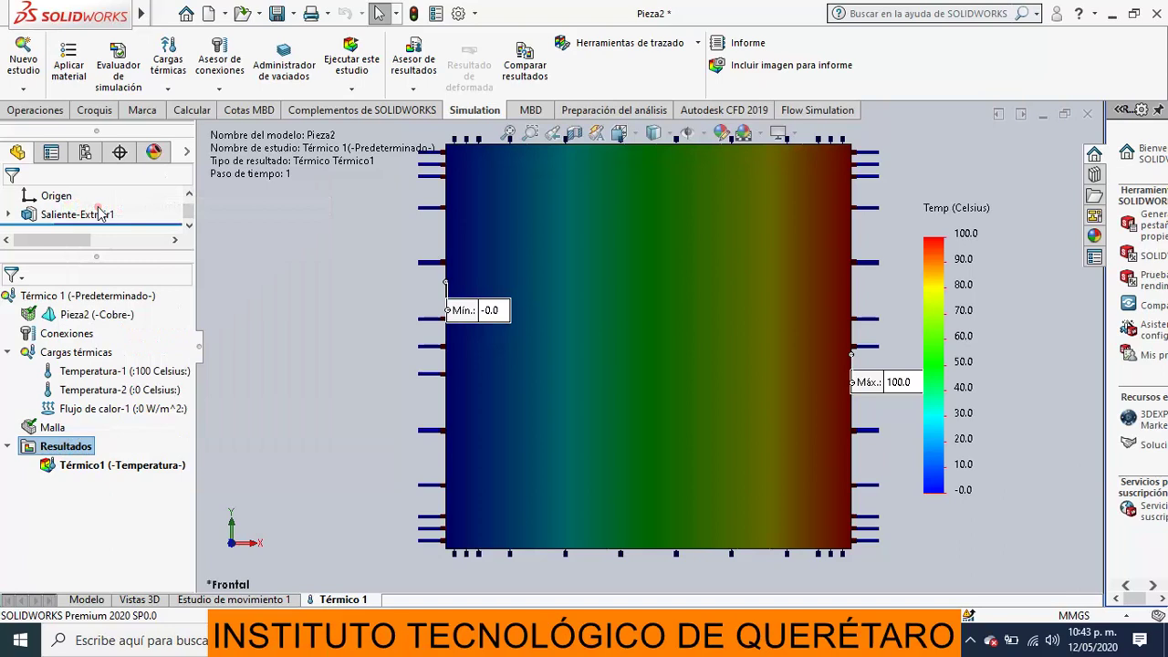
pyautogui.doubleClick(61, 461)
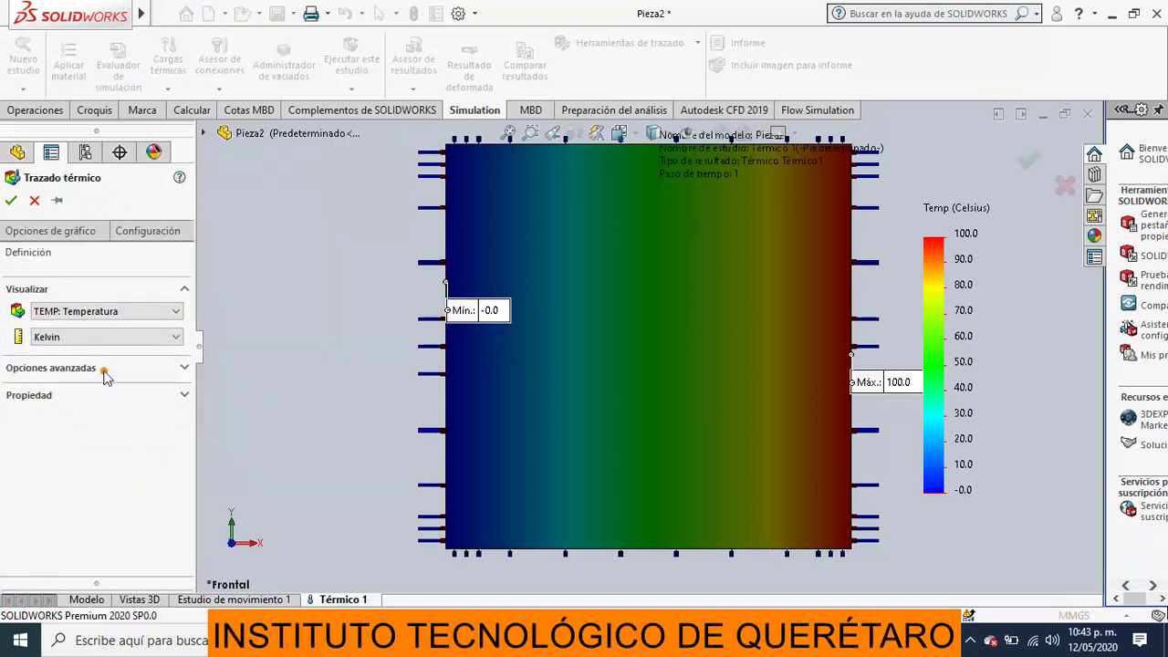
pyautogui.click(173, 312)
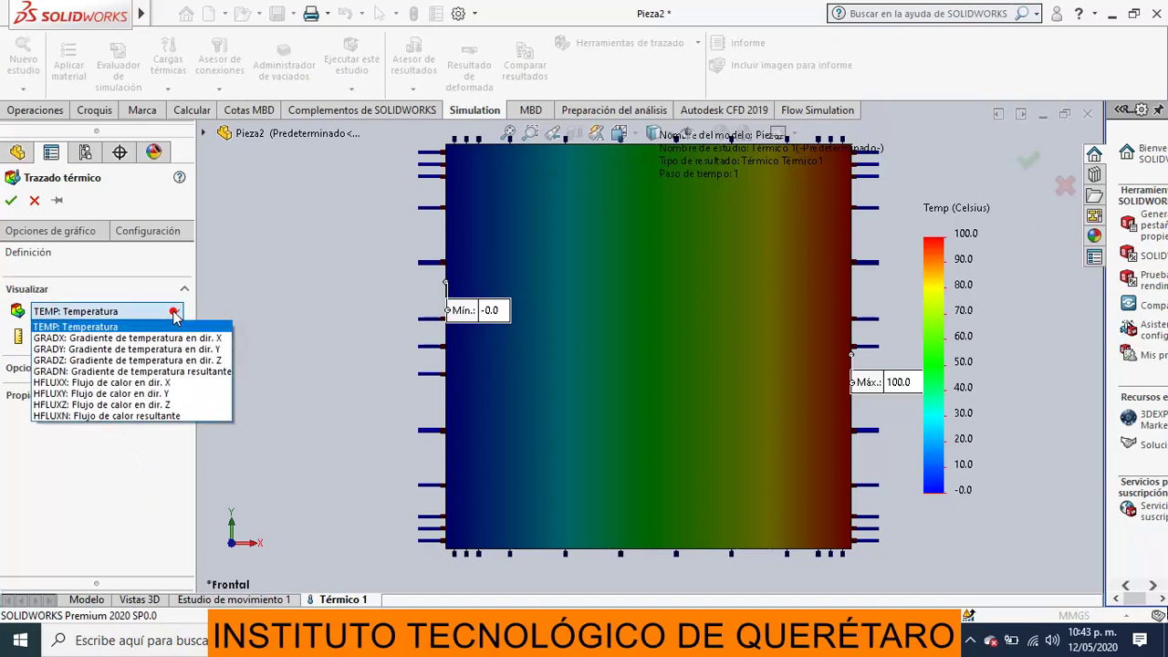
pyautogui.click(120, 384)
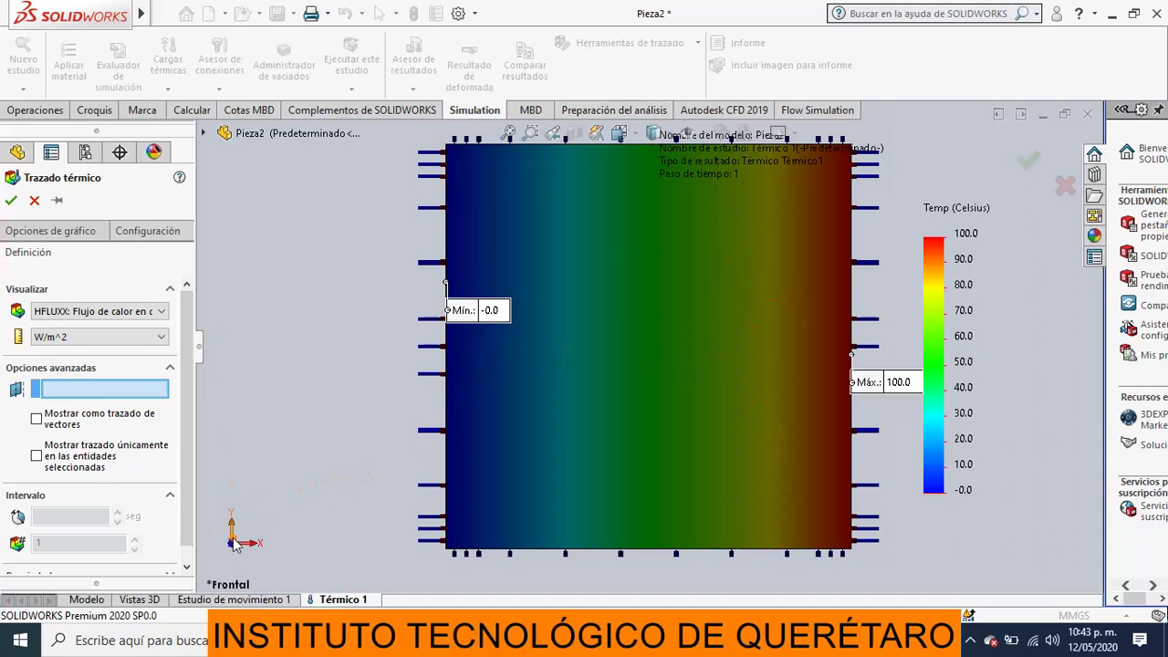
pyautogui.click(161, 311)
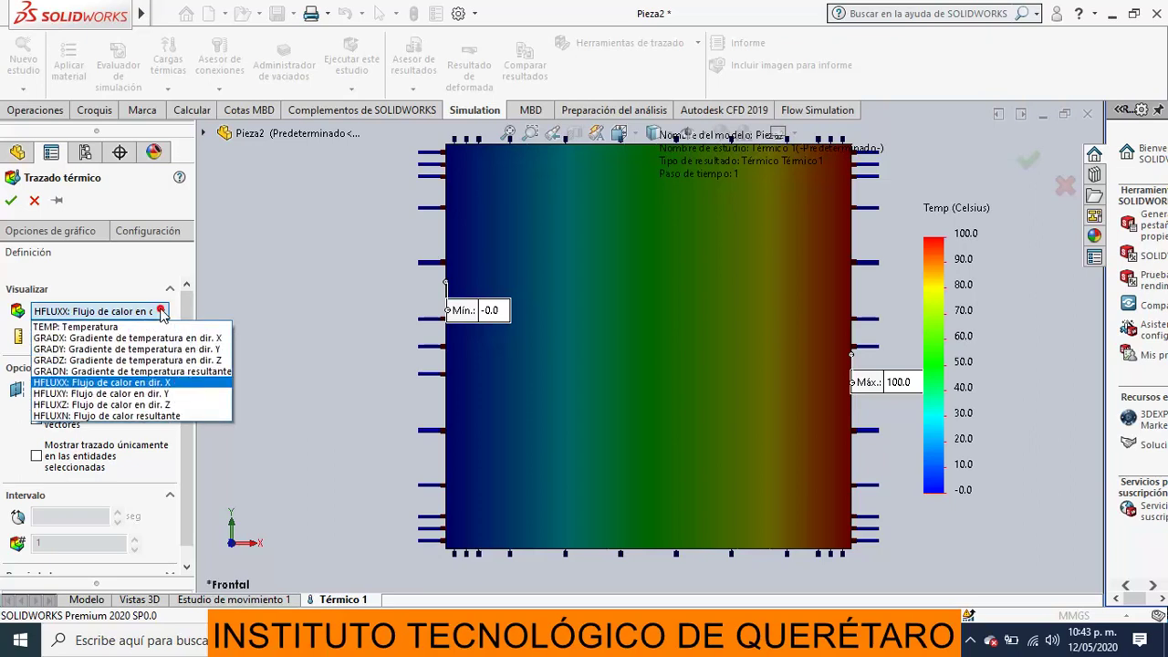
pyautogui.click(144, 417)
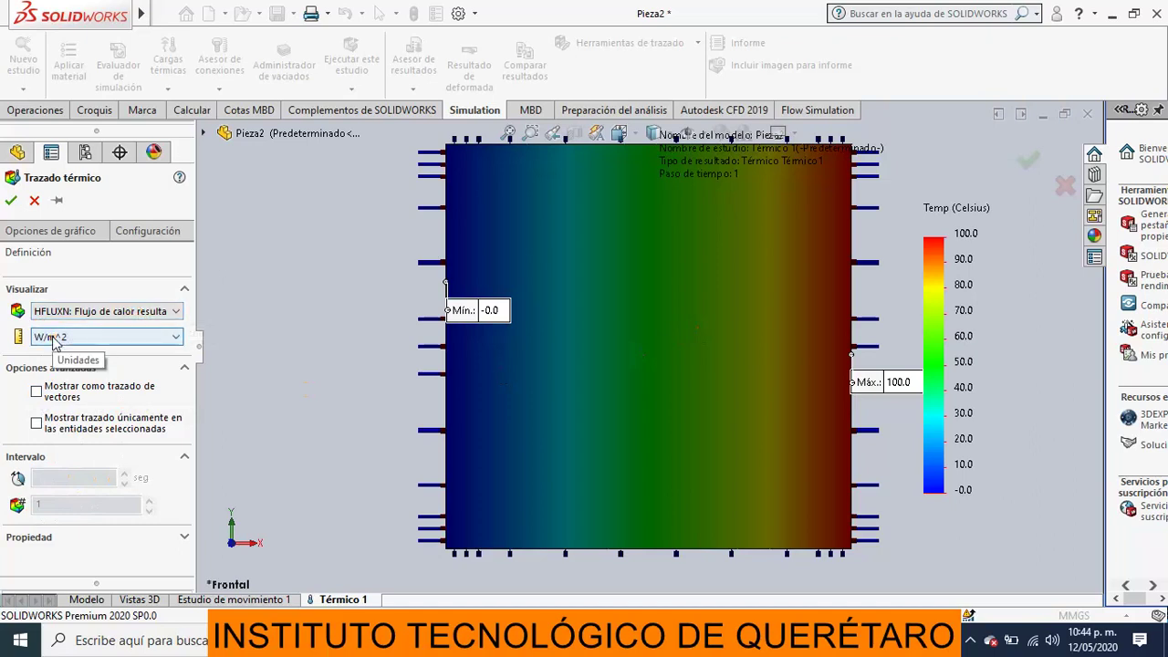
# Step: Turn on the minimum and maximum annotations for the resultant heat flux plot
pyautogui.click(56, 234)
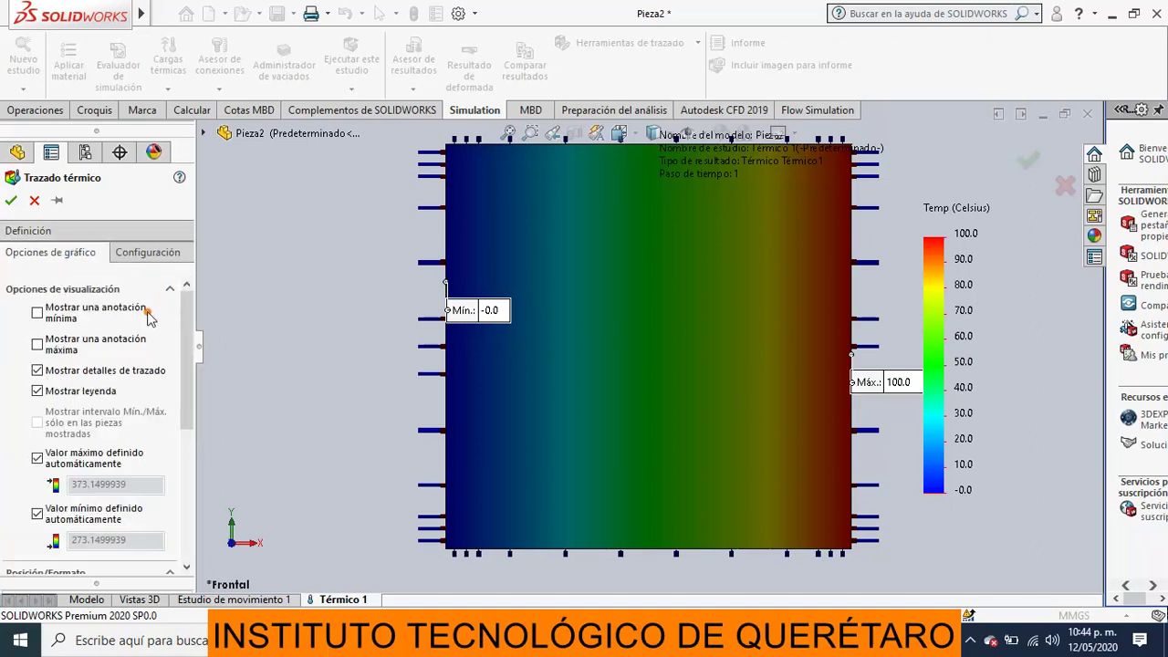
pyautogui.click(38, 344)
pyautogui.click(37, 312)
# Step: Set the heat flux legend's number format to general with 1 decimal place and apply the plot
pyautogui.scroll(-5, 160, 467)
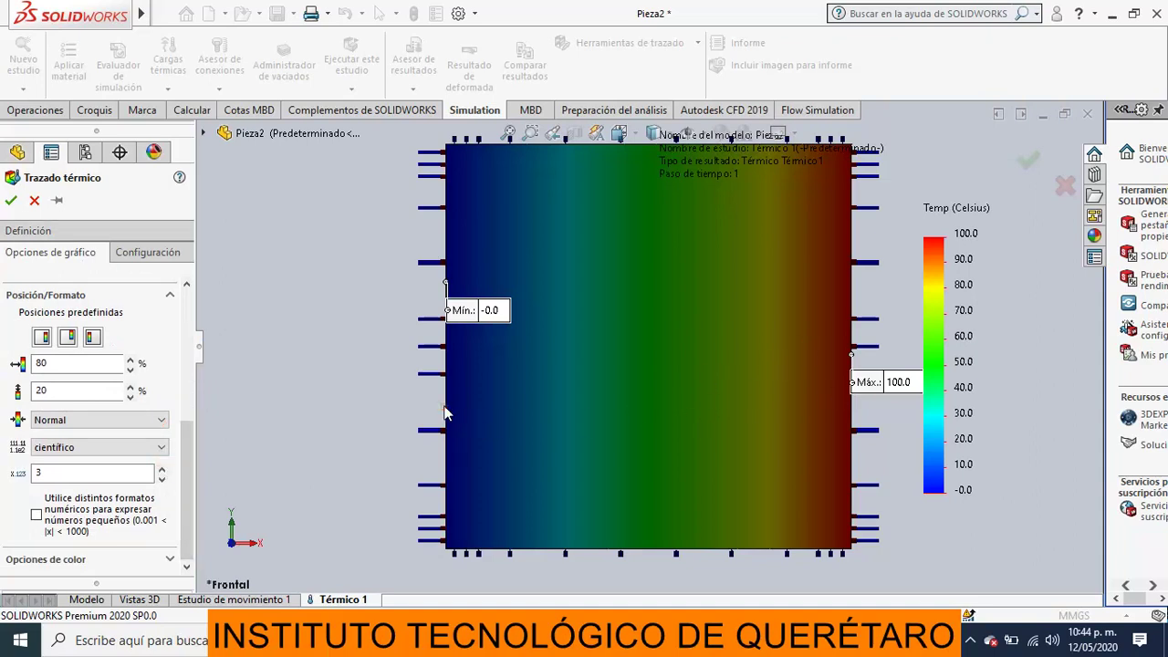
pyautogui.click(161, 447)
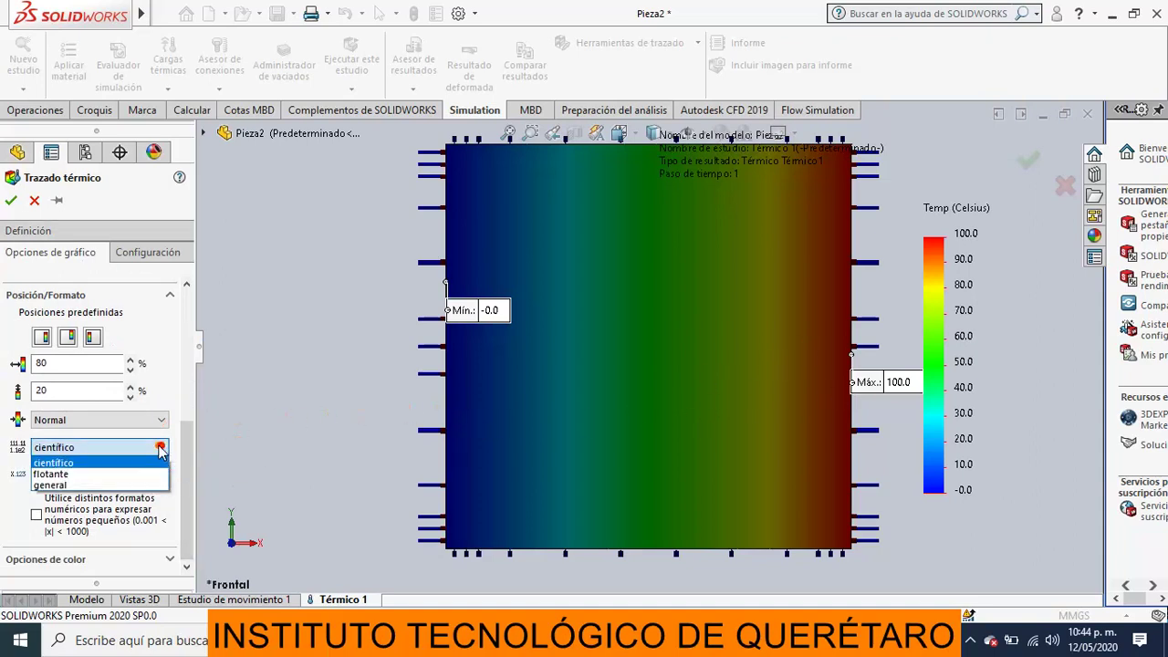
pyautogui.click(58, 484)
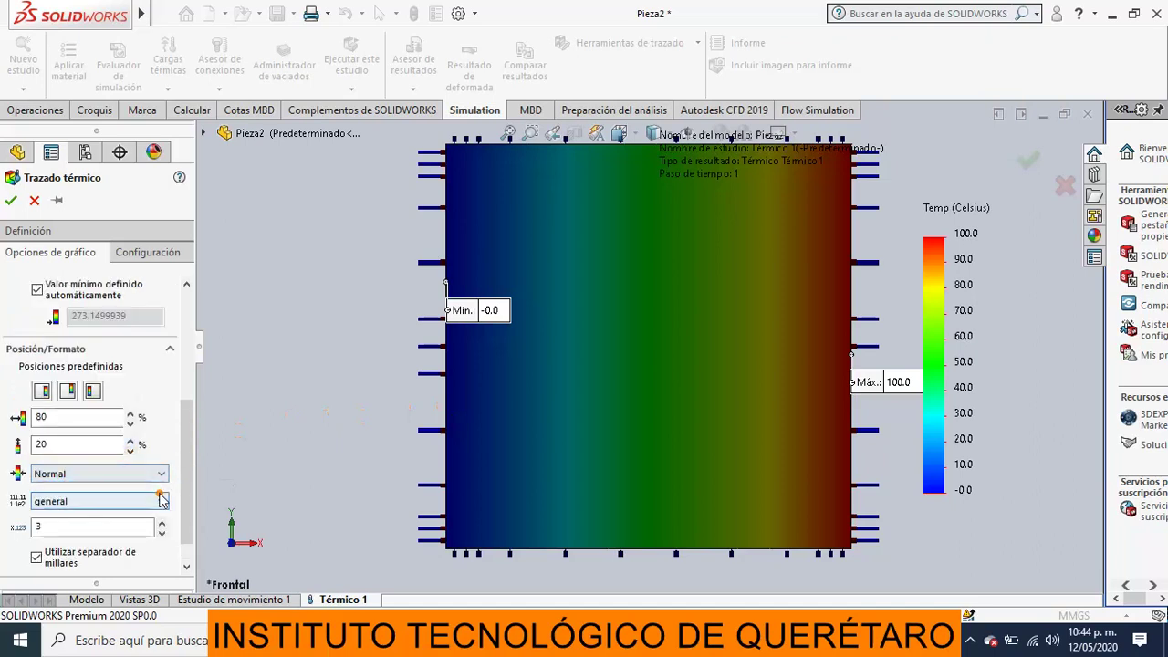
pyautogui.click(162, 533)
pyautogui.click(162, 534)
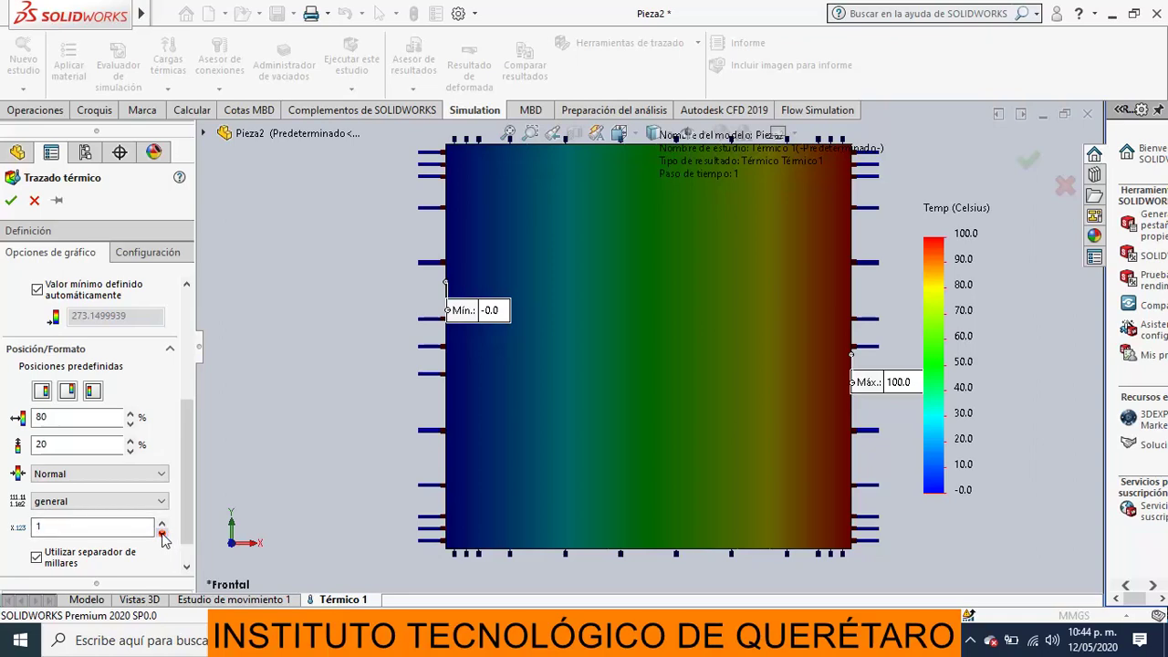
pyautogui.click(11, 201)
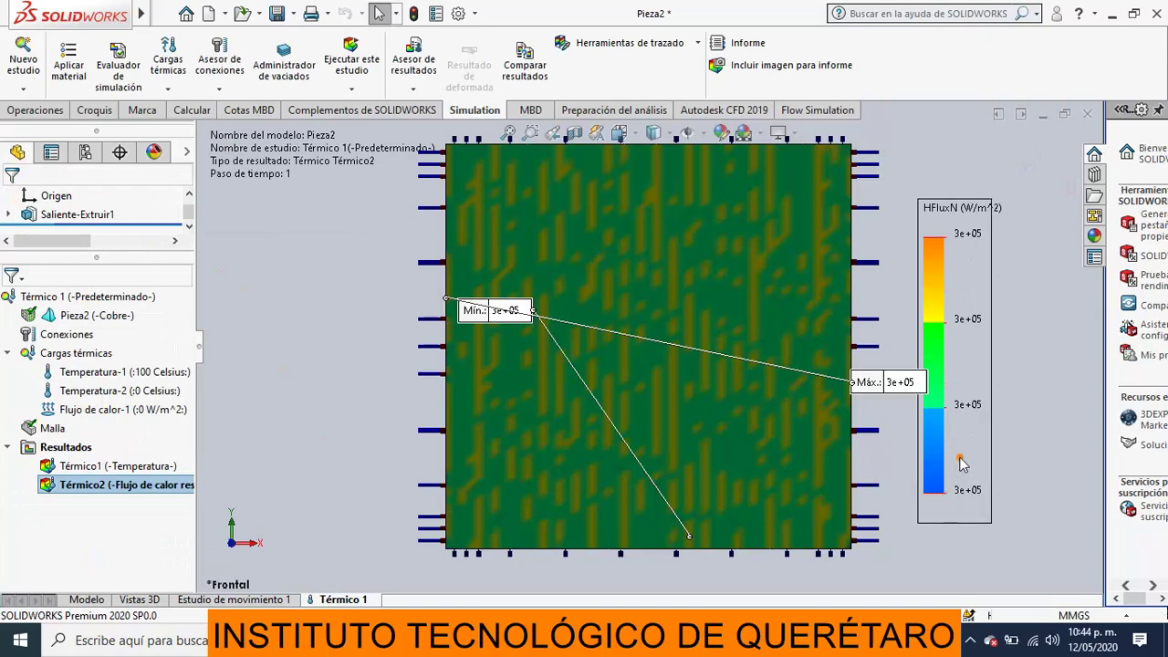
# Step: Edit the Térmico2 heat flux plot and change its legend's number format to flotante
pyautogui.rightClick(77, 488)
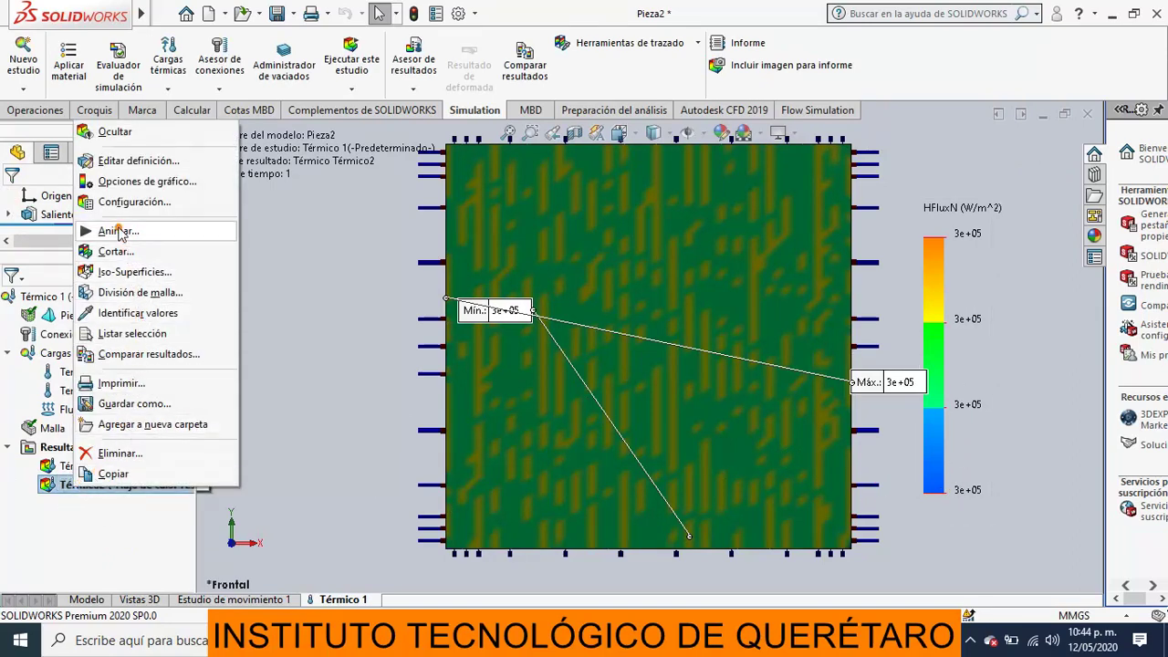
pyautogui.click(119, 162)
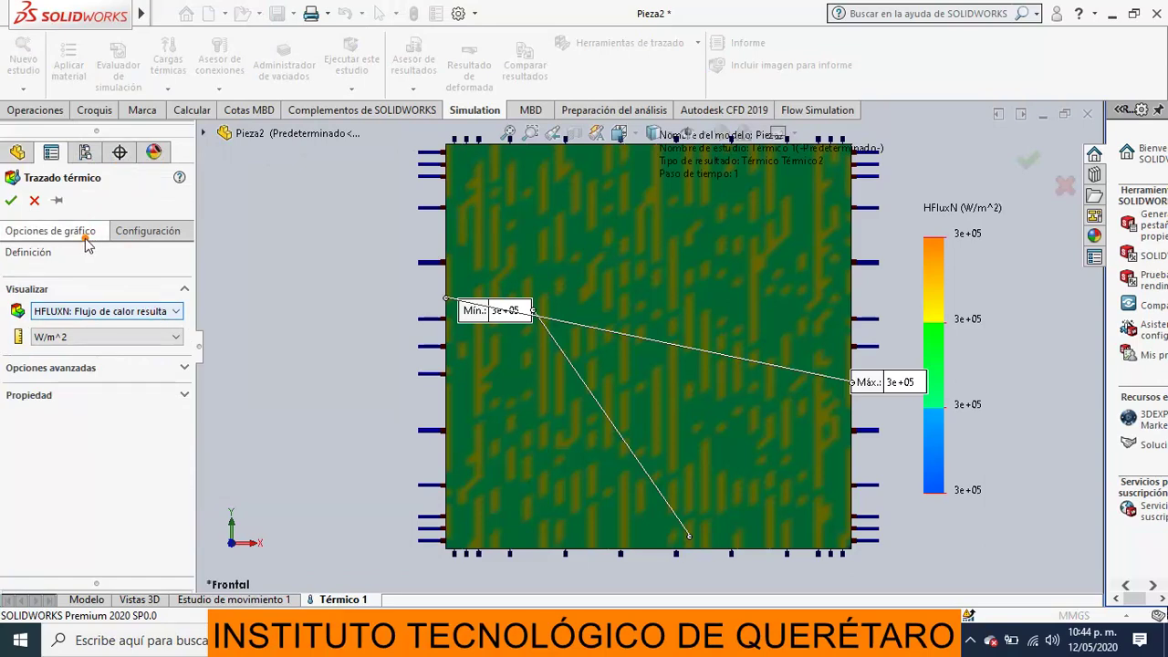
pyautogui.click(88, 237)
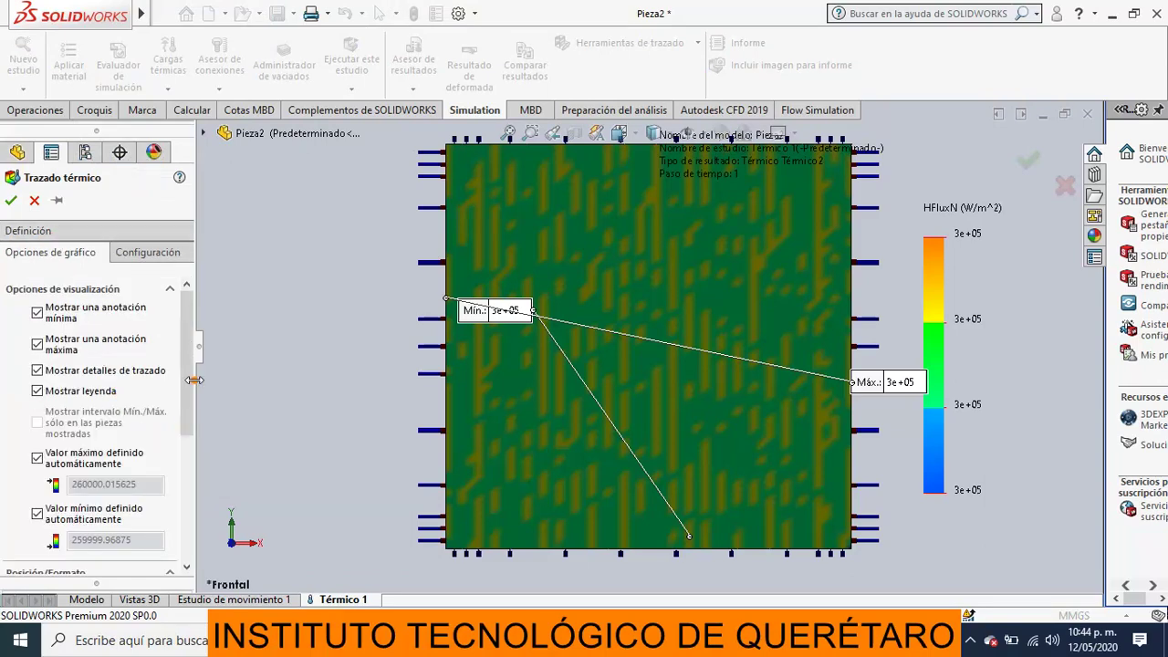
pyautogui.moveTo(187, 374); pyautogui.dragTo(187, 497)
pyautogui.click(161, 470)
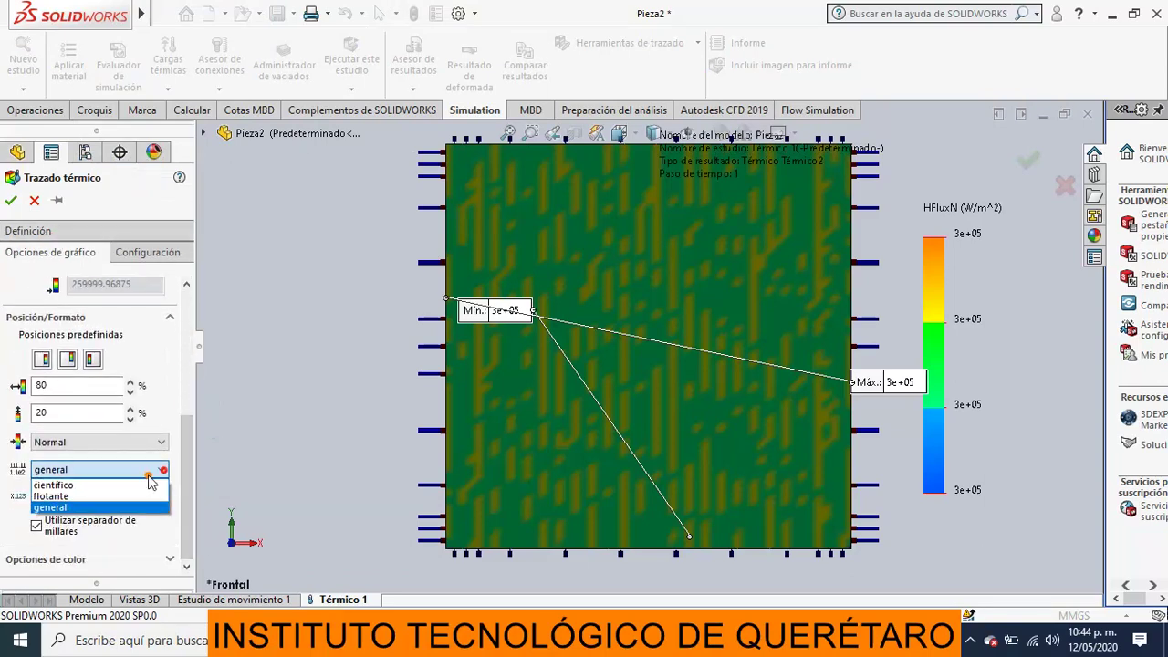
pyautogui.click(51, 495)
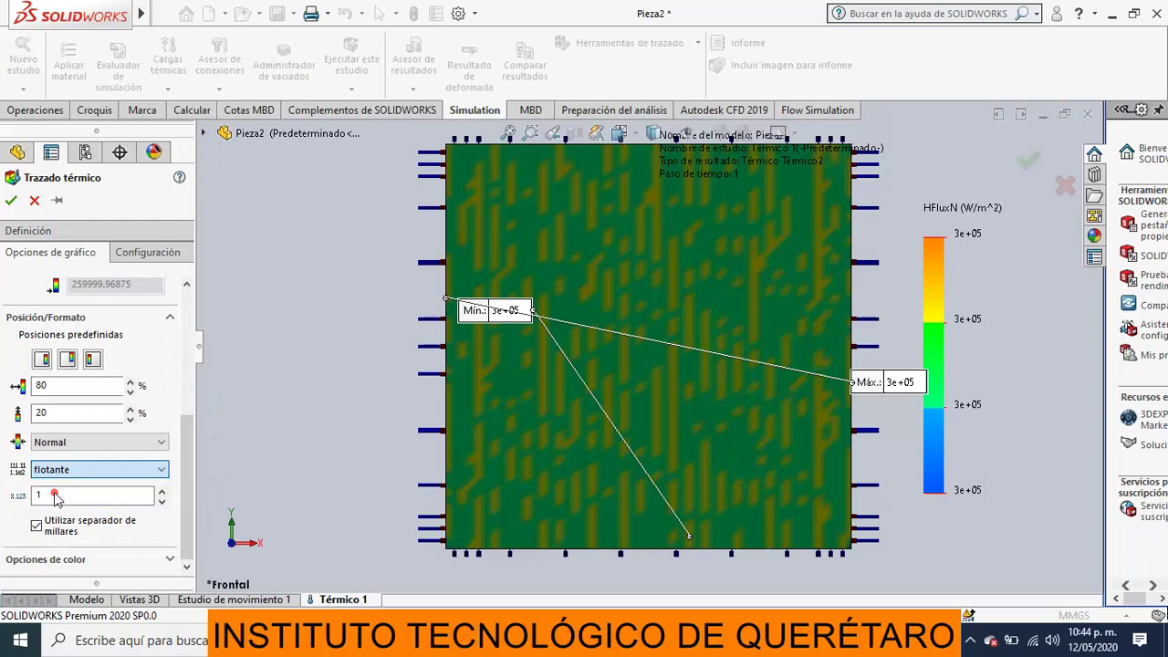
pyautogui.click(11, 200)
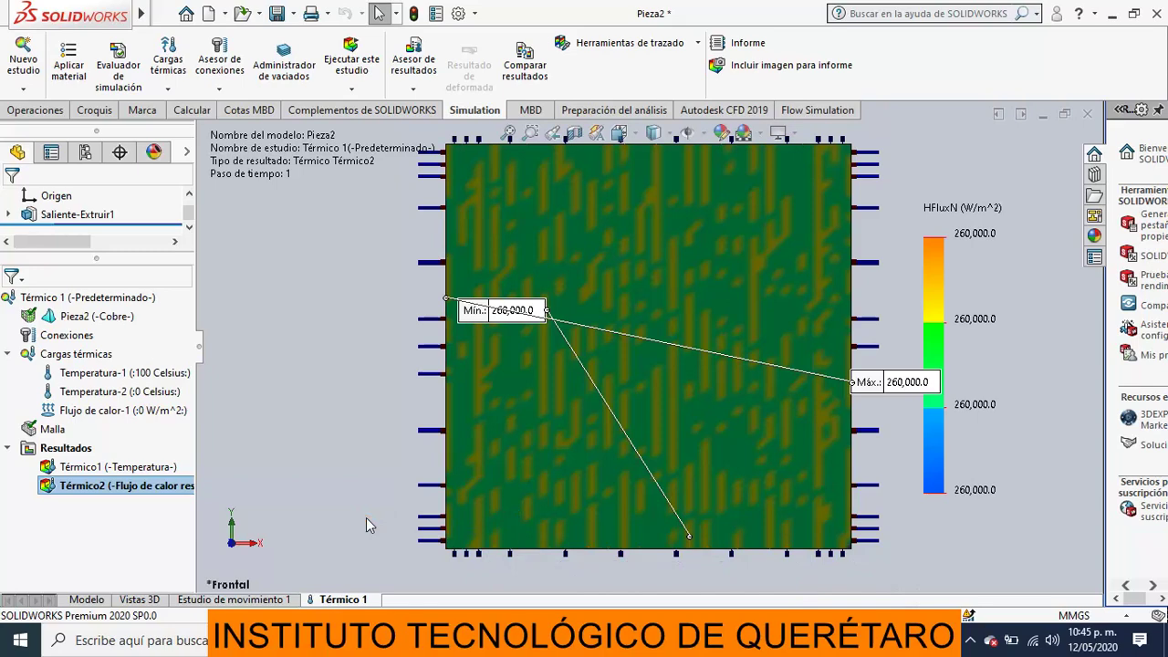
# Step: Examine the resultant heat flux distribution across the plate's front face and side faces
pyautogui.scroll(-4, 764, 265)
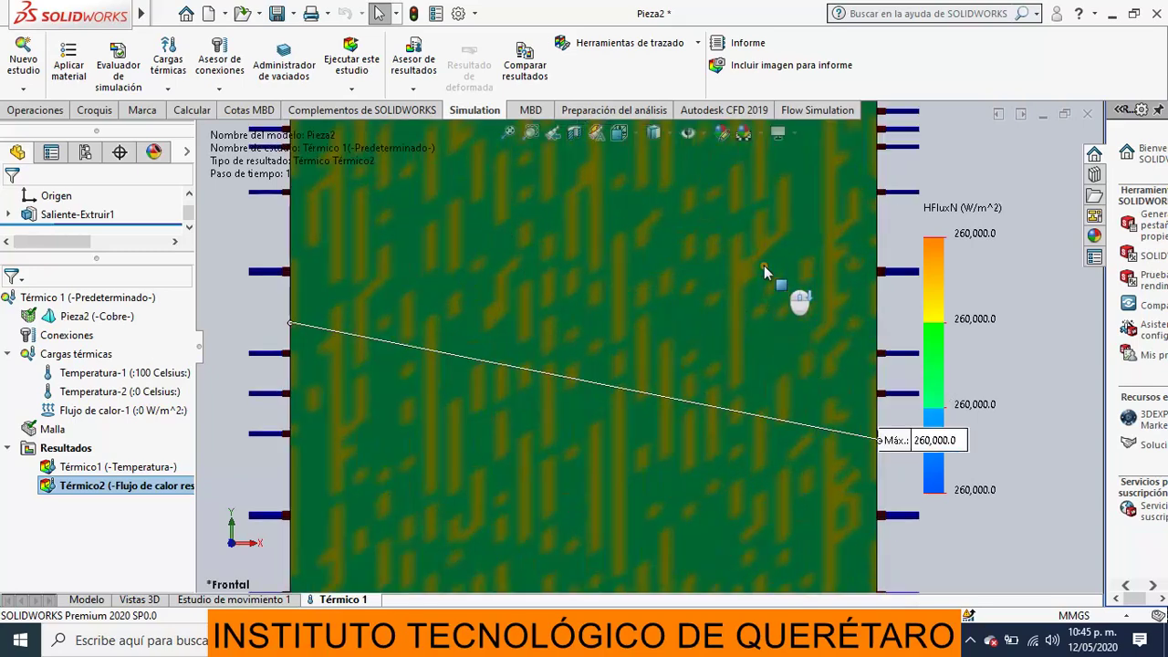
pyautogui.scroll(4, 764, 266)
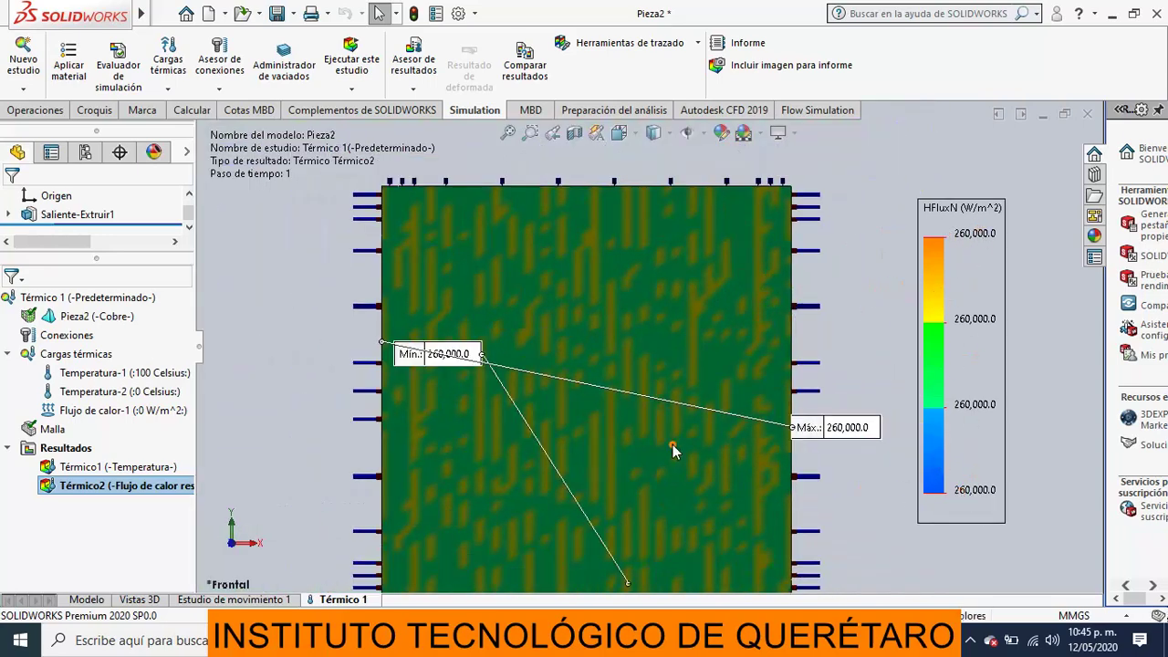
pyautogui.scroll(-3, 656, 439)
pyautogui.scroll(3, 659, 447)
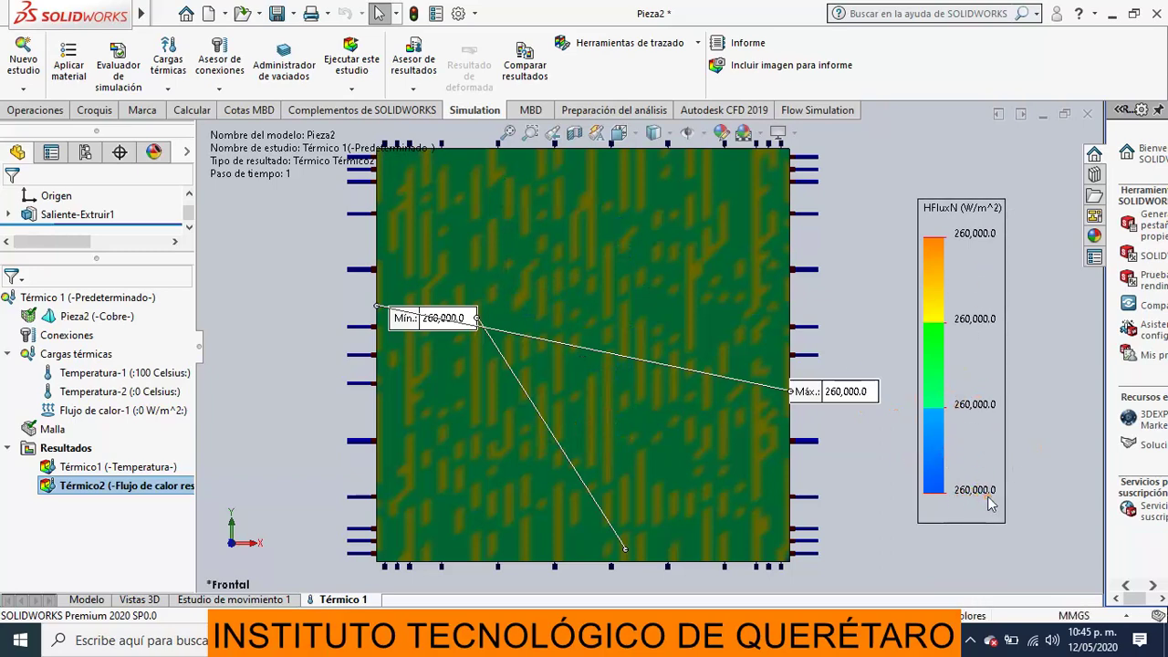
pyautogui.moveTo(841, 432); pyautogui.dragTo(807, 436, button='middle')
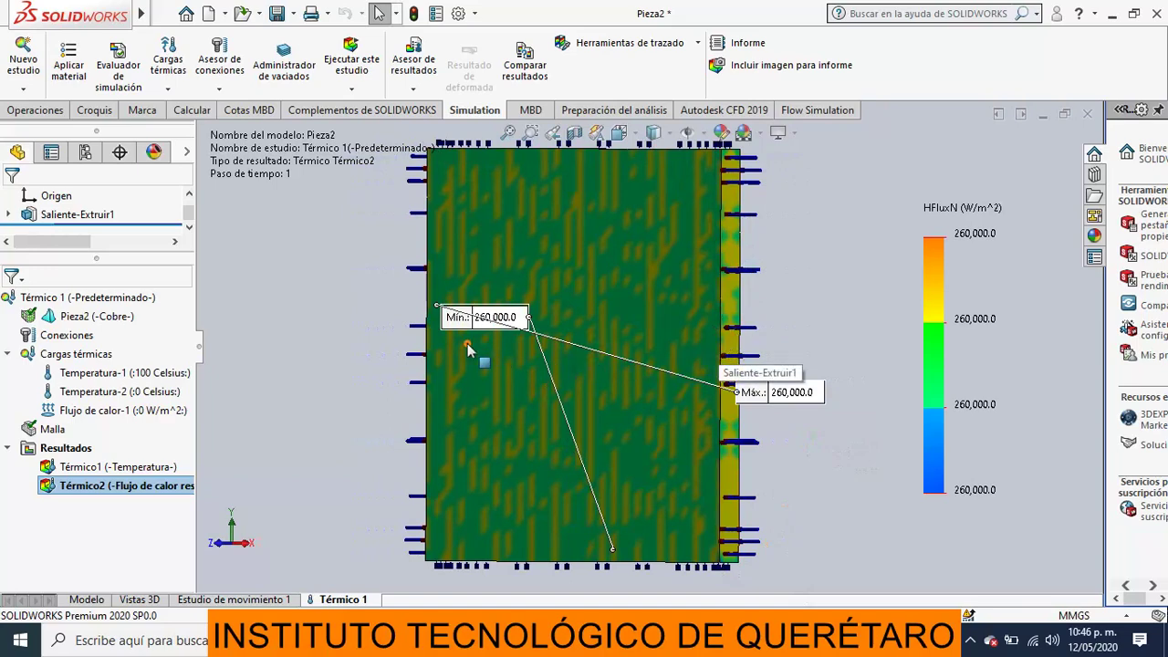
pyautogui.moveTo(381, 358); pyautogui.dragTo(465, 371, button='middle')
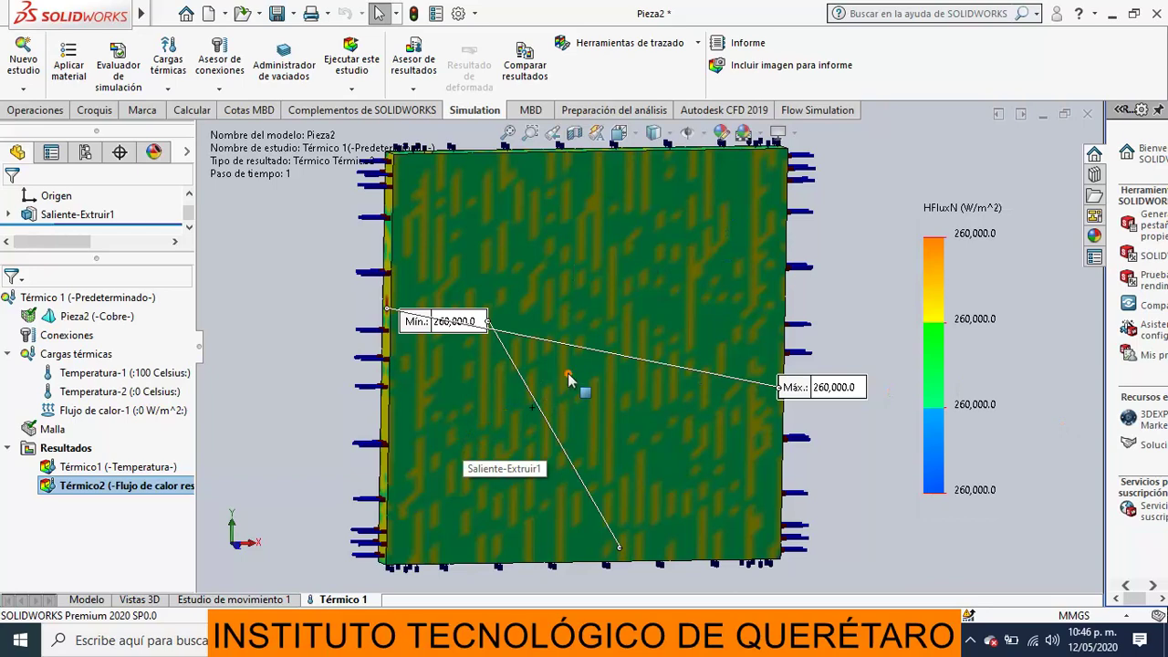
# Step: Save the part as placa in the Termicas folder, copying the simulation result files along with it
pyautogui.click(278, 16)
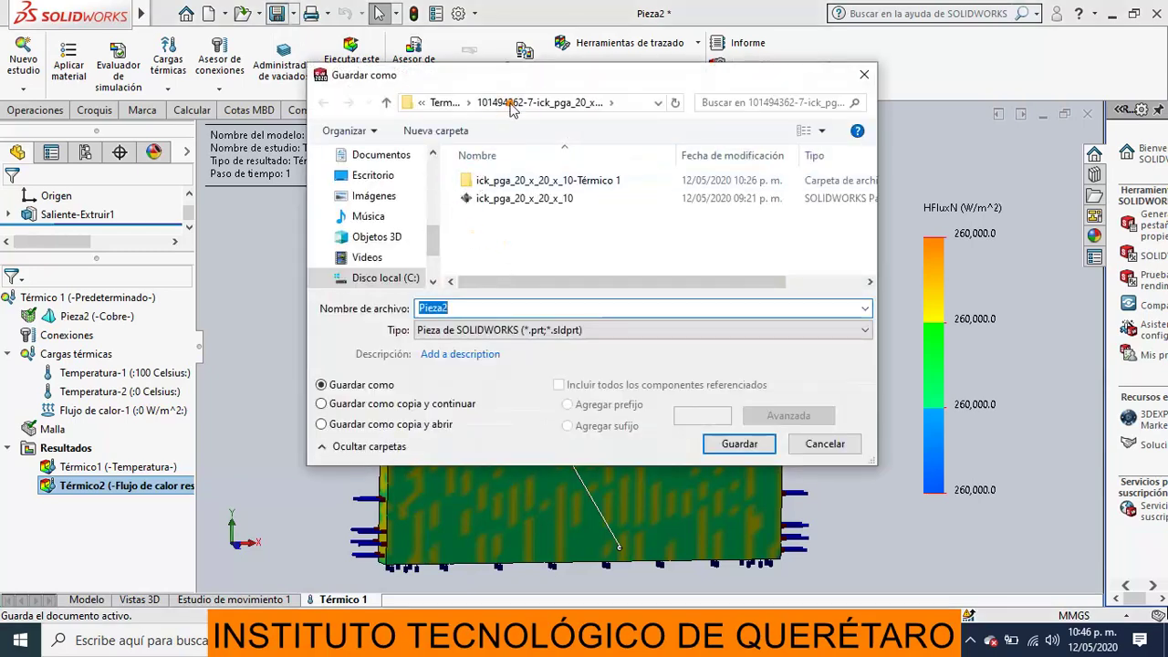
pyautogui.click(441, 102)
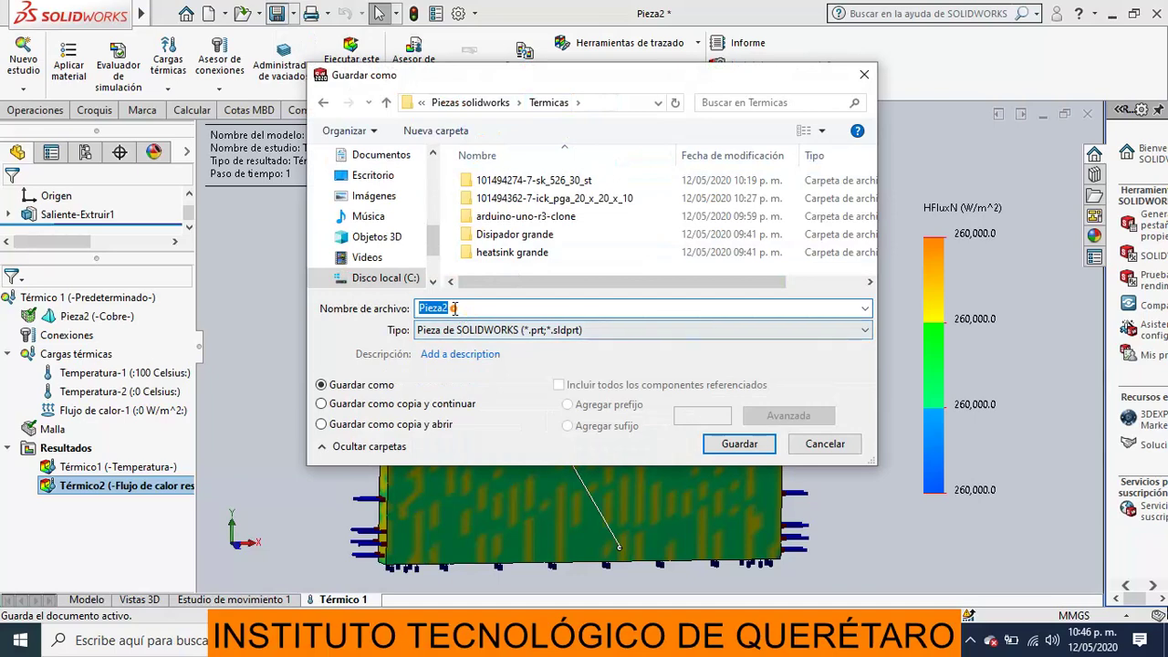
pyautogui.write('plaza')
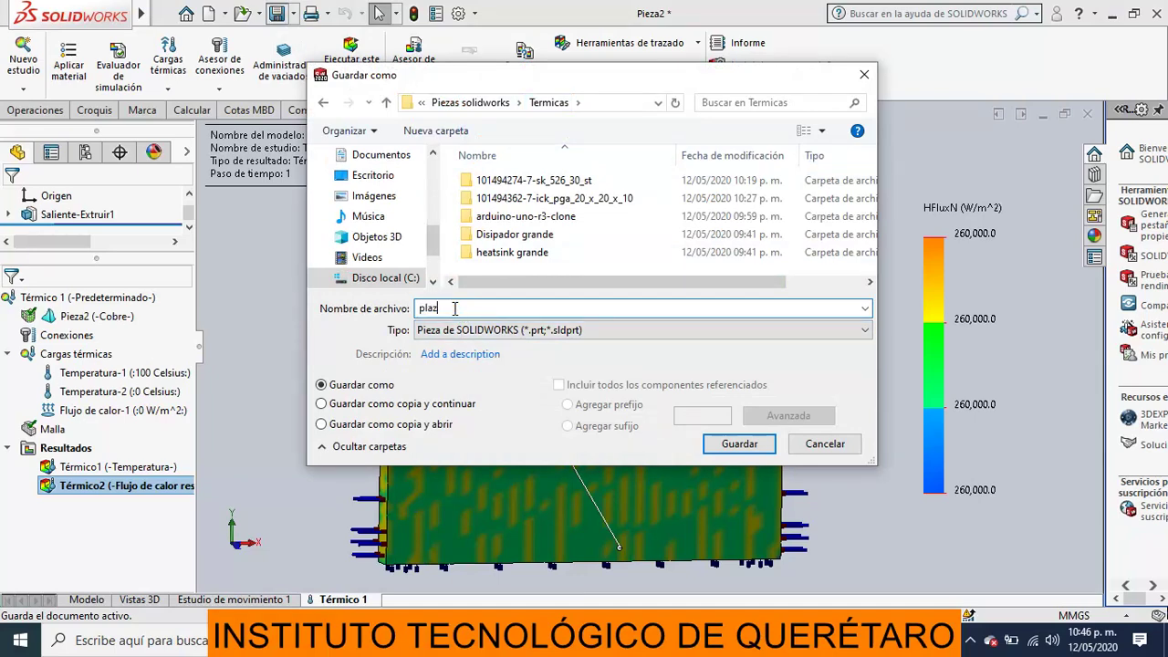
pyautogui.press('BackSpace')
pyautogui.press('BackSpace')
pyautogui.write('ca')
pyautogui.press('Tab')
pyautogui.click(737, 444)
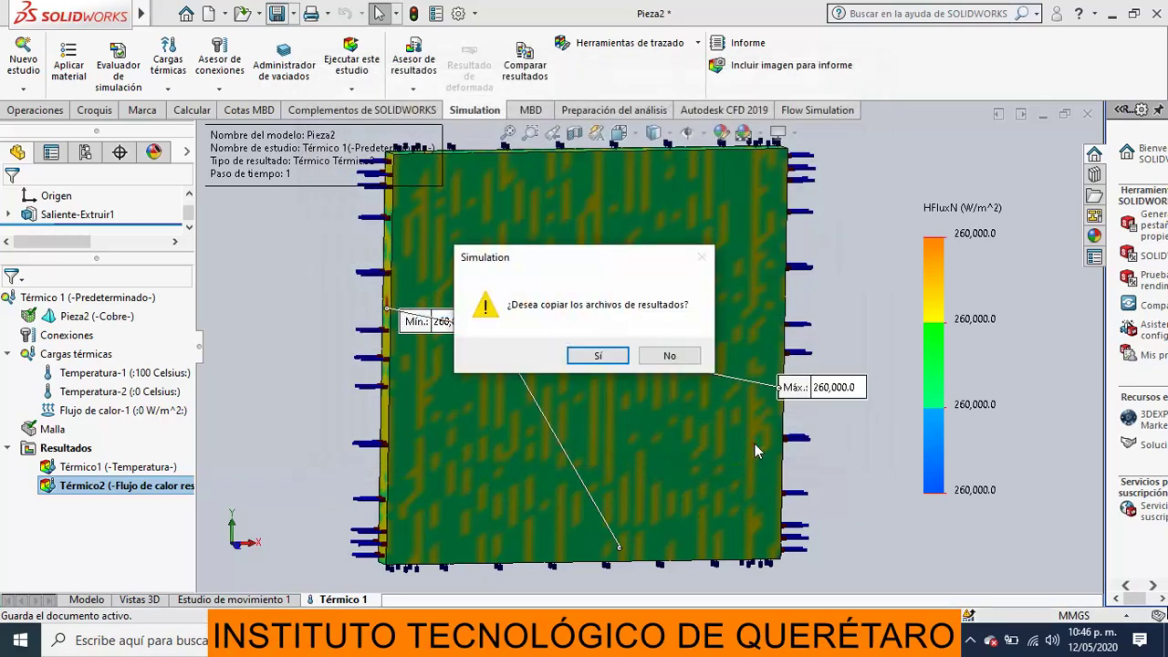
pyautogui.click(599, 355)
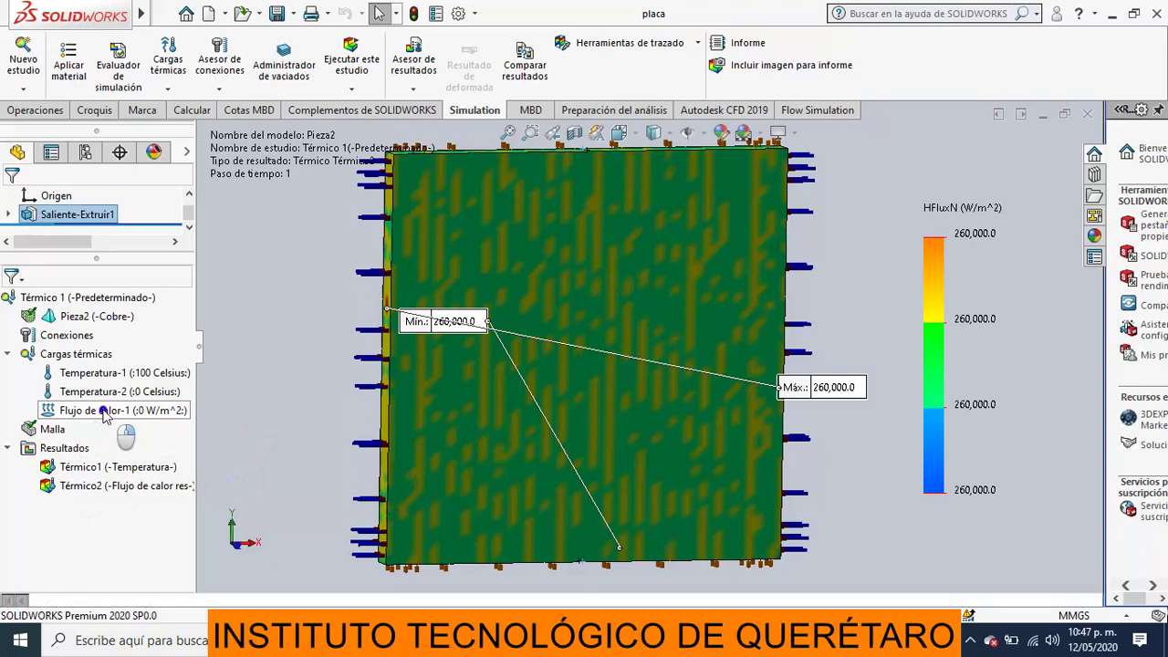
# Step: Edit the Flujo de calor-1 load and remove the plate's top face from its selected entities
pyautogui.rightClick(104, 415)
pyautogui.click(152, 423)
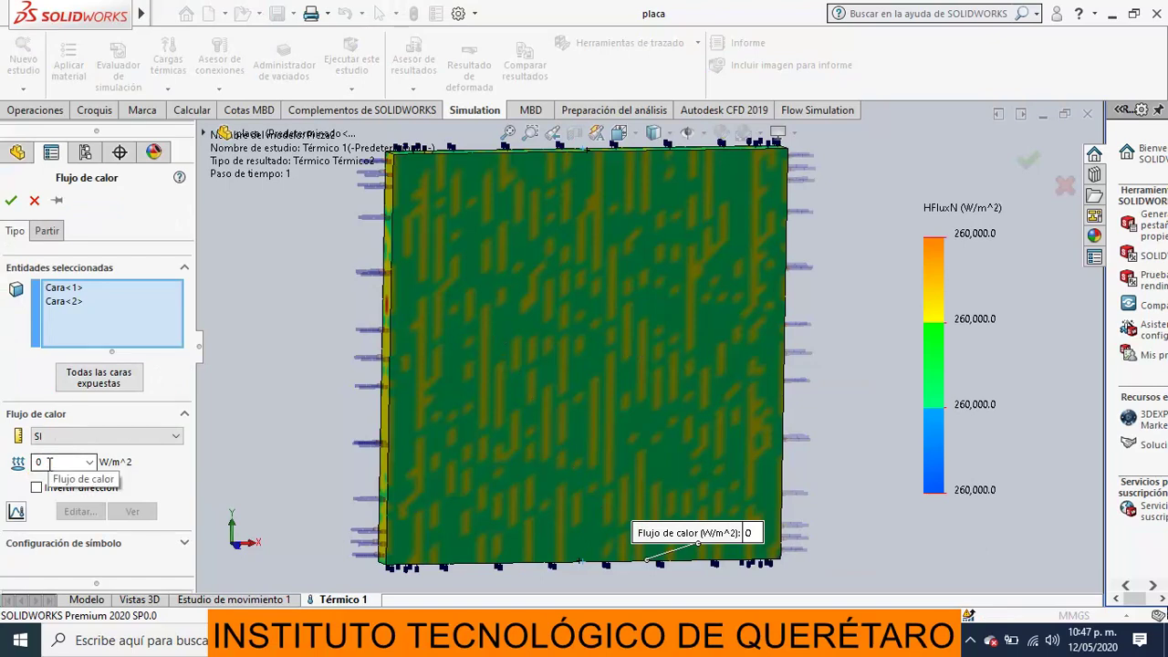
pyautogui.click(77, 302)
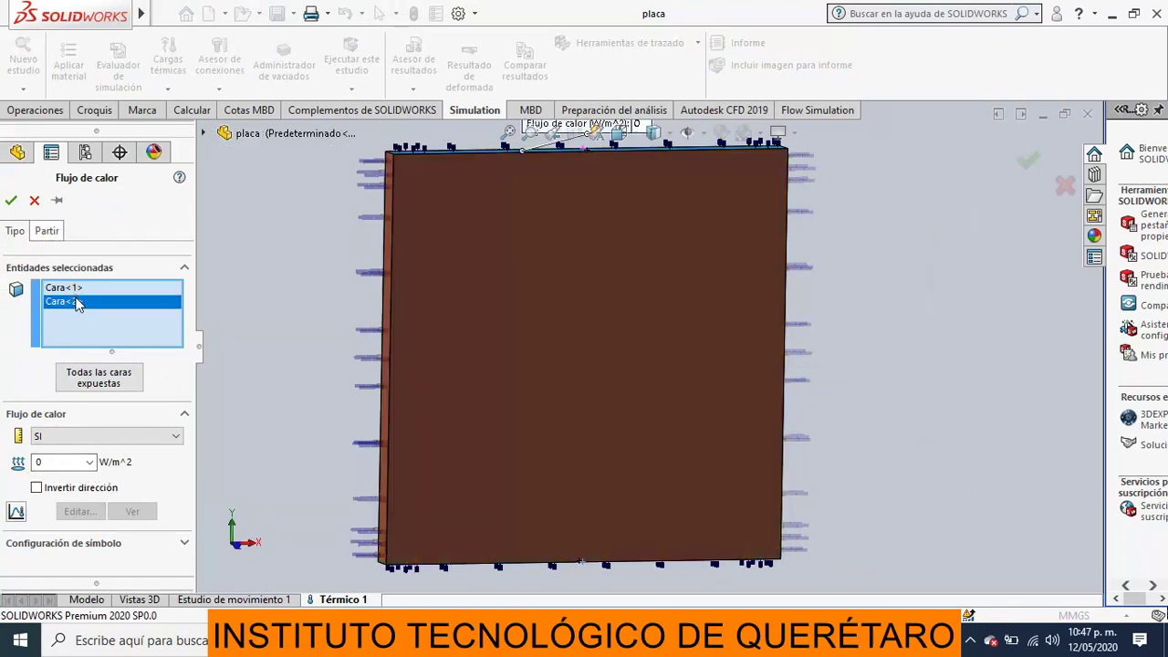
pyautogui.press('Delete')
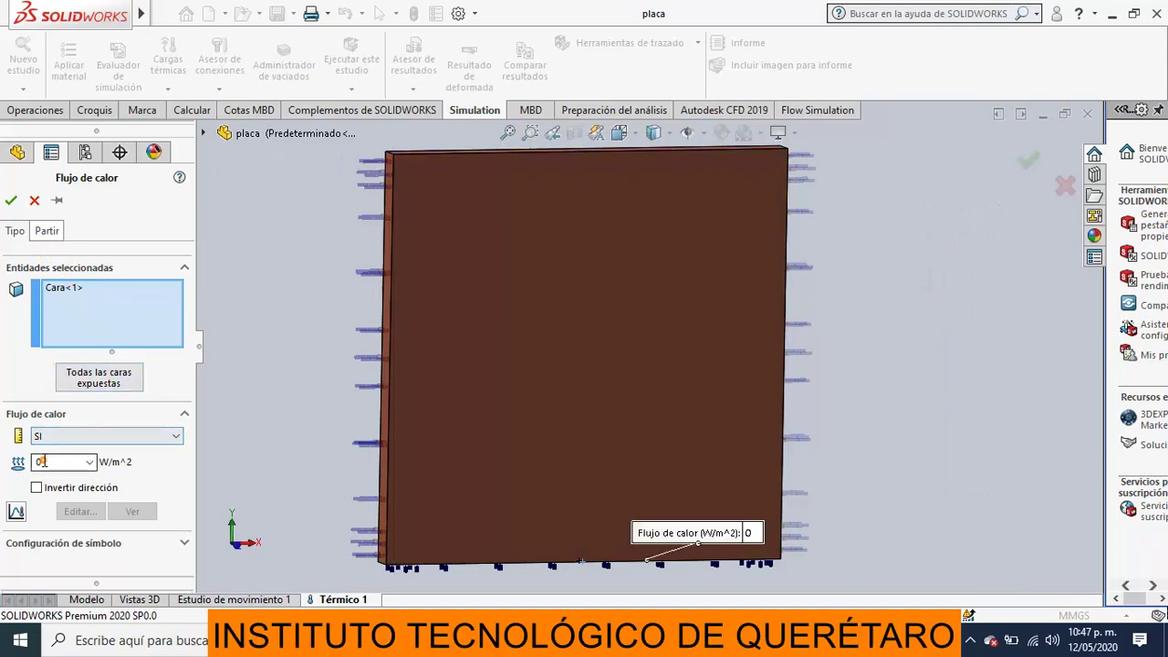
# Step: Set the heat flux on the plate's bottom face to 150 W/m^2 without reversing its direction, and apply the load
pyautogui.doubleClick(41, 461)
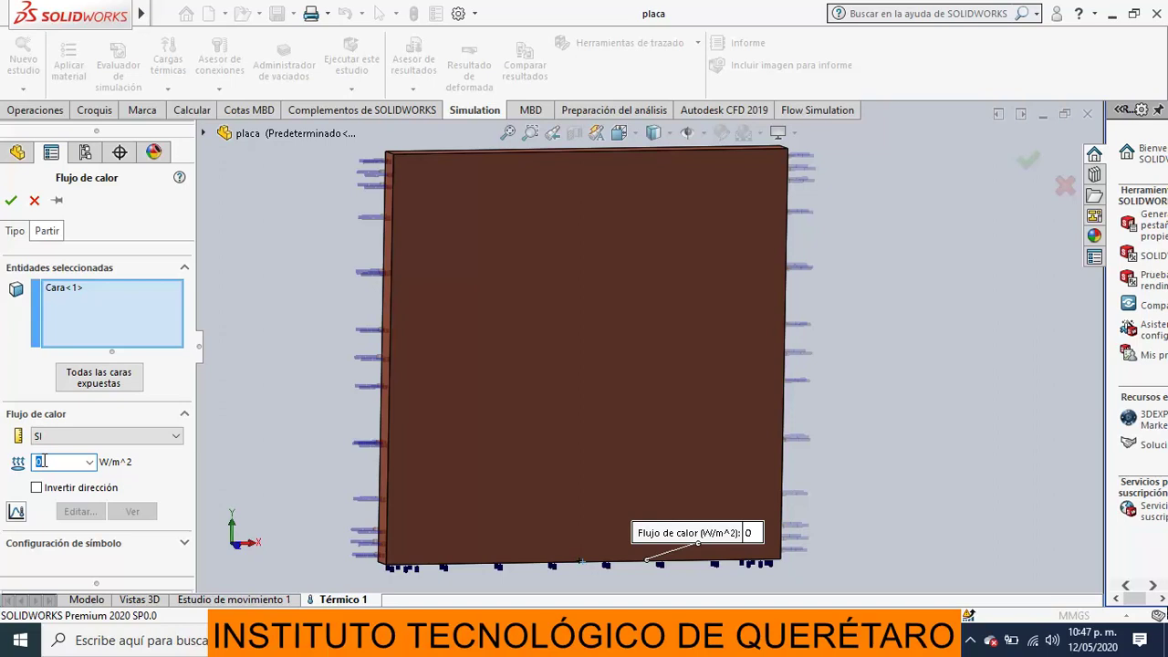
pyautogui.write('150')
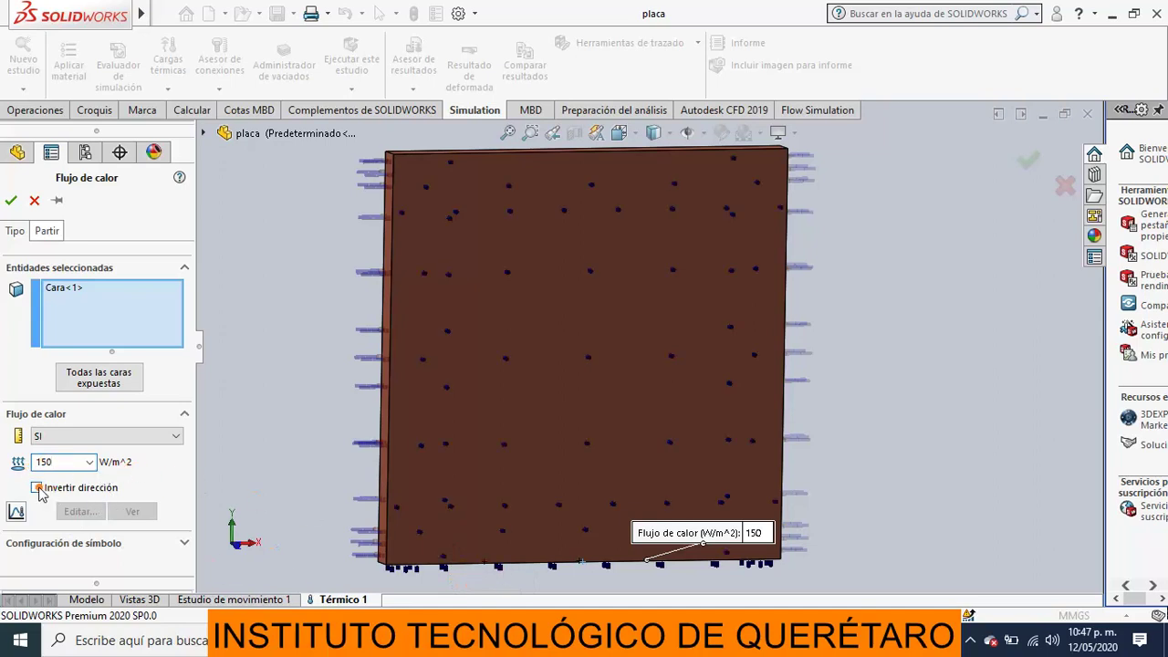
pyautogui.click(37, 488)
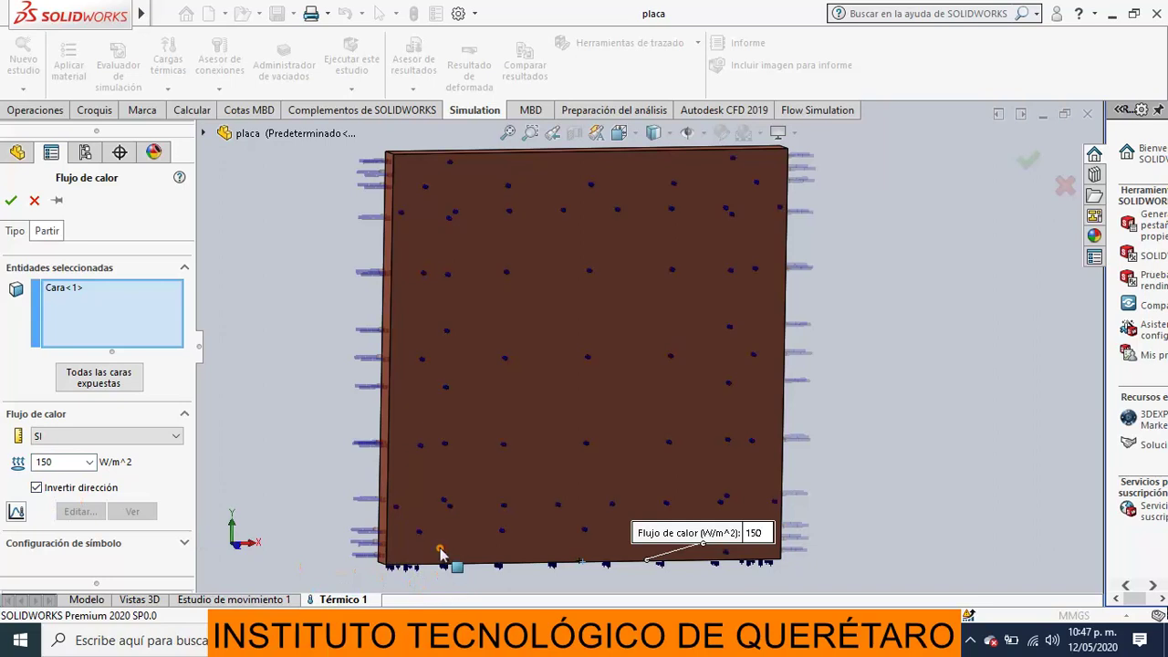
pyautogui.click(38, 462)
pyautogui.click(35, 488)
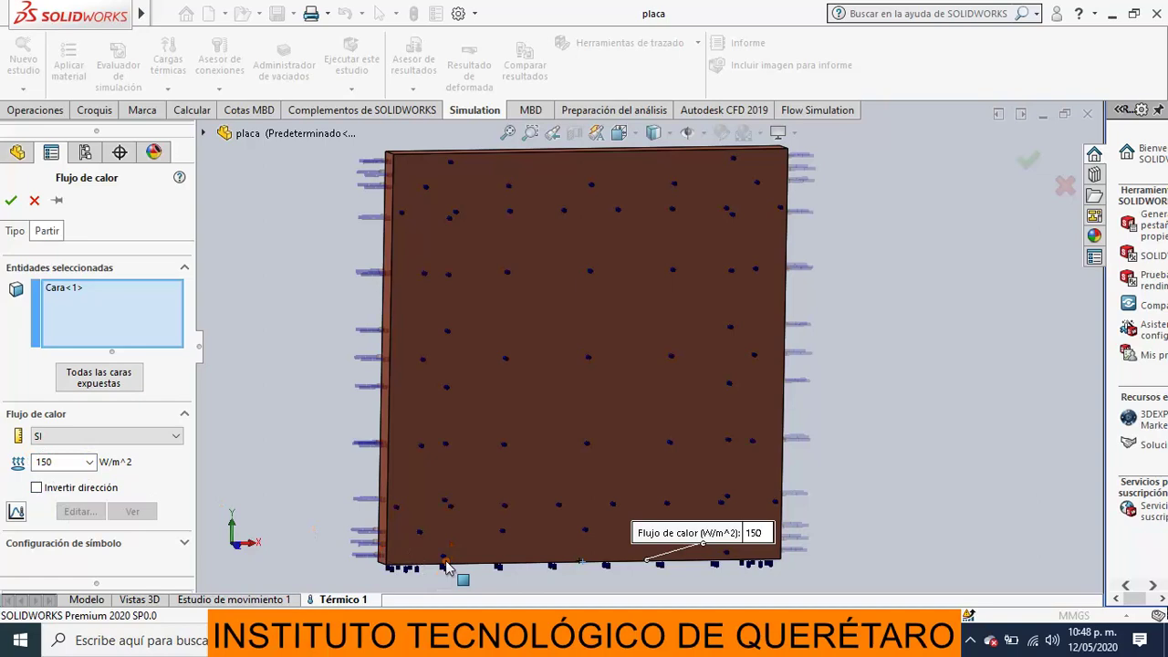
pyautogui.click(13, 201)
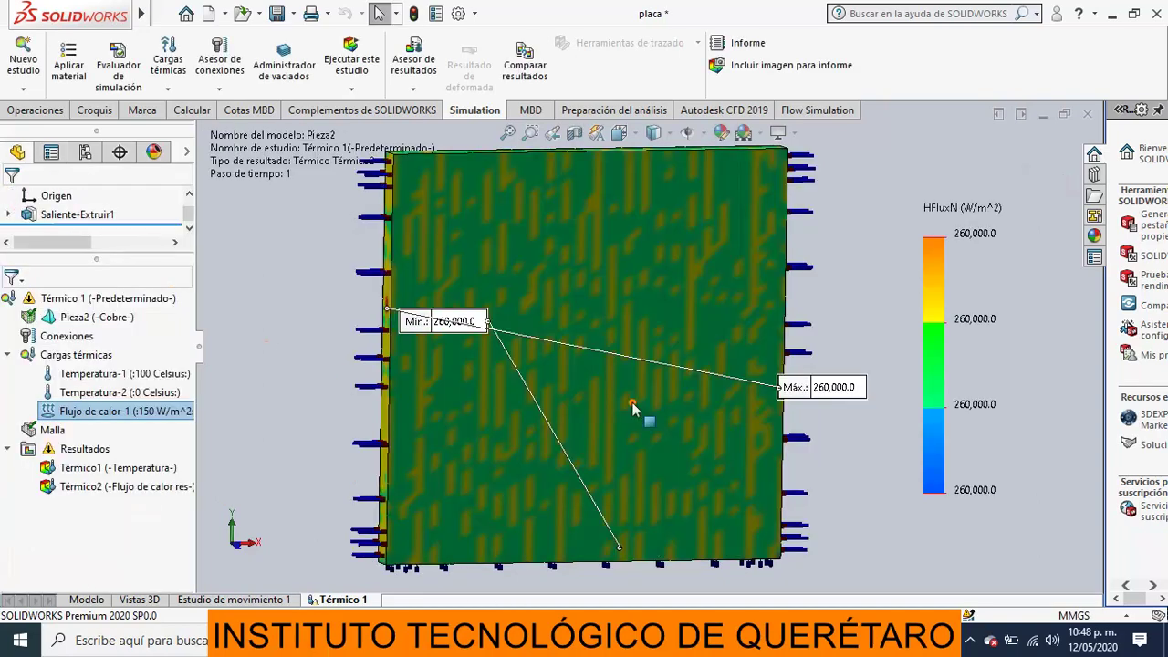
# Step: Start a new thermal energy load (Energía térmica) on the plate's narrow top face
pyautogui.scroll(3, 620, 359)
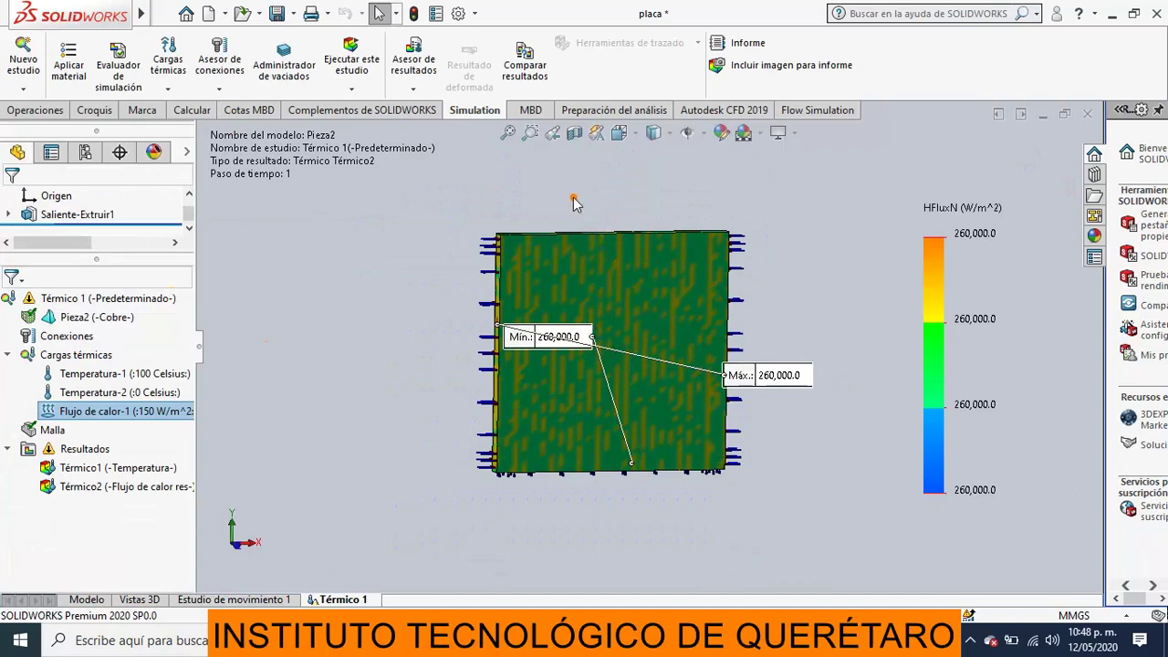
pyautogui.moveTo(582, 202); pyautogui.dragTo(581, 248, button='middle')
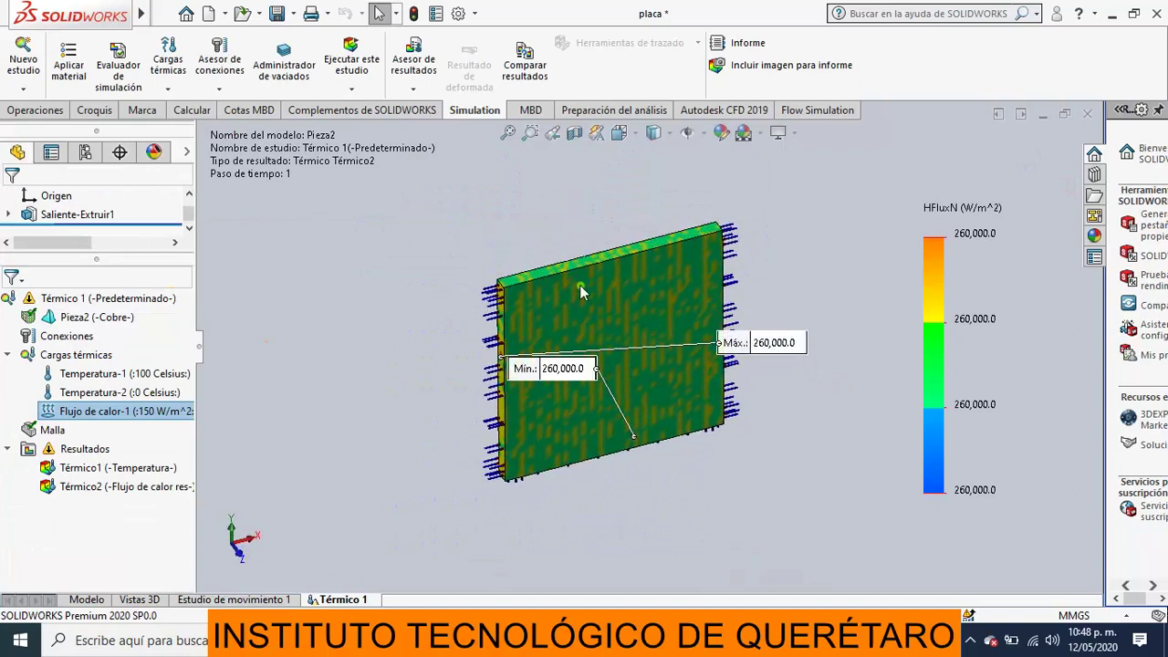
pyautogui.scroll(-2, 581, 251)
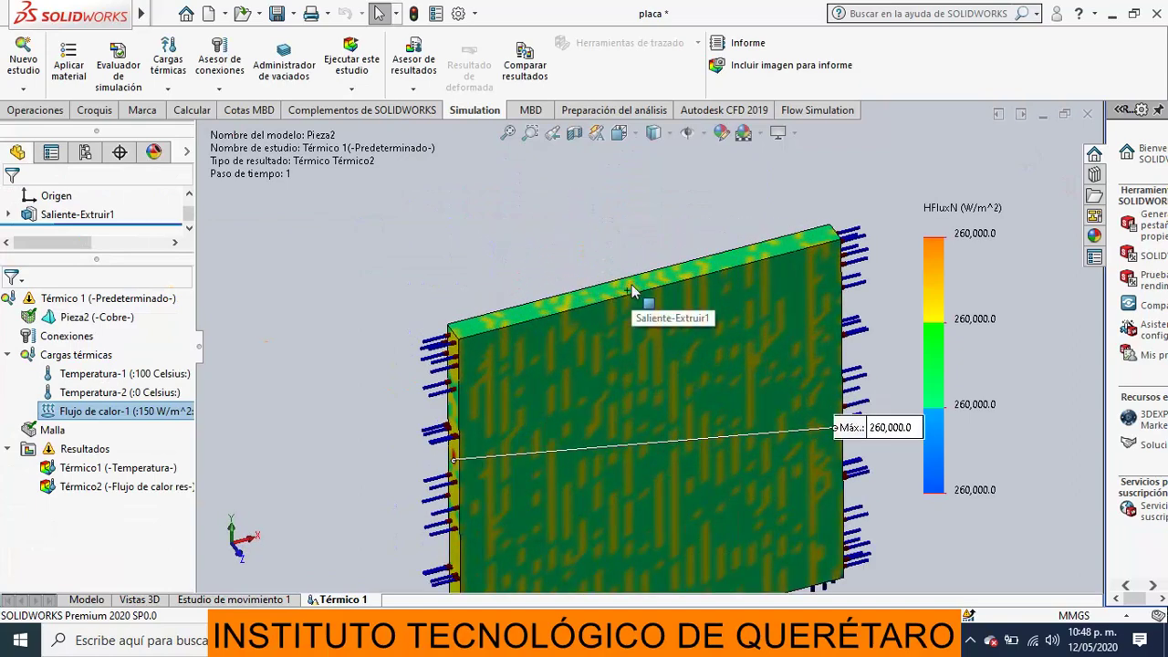
pyautogui.click(167, 89)
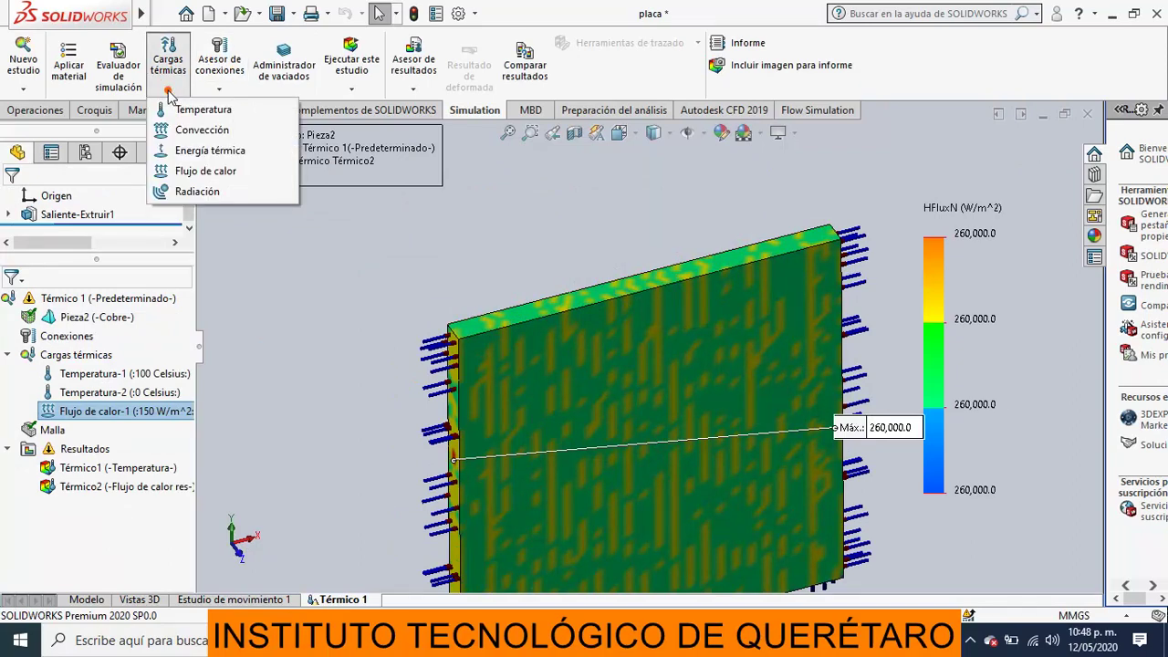
pyautogui.click(201, 155)
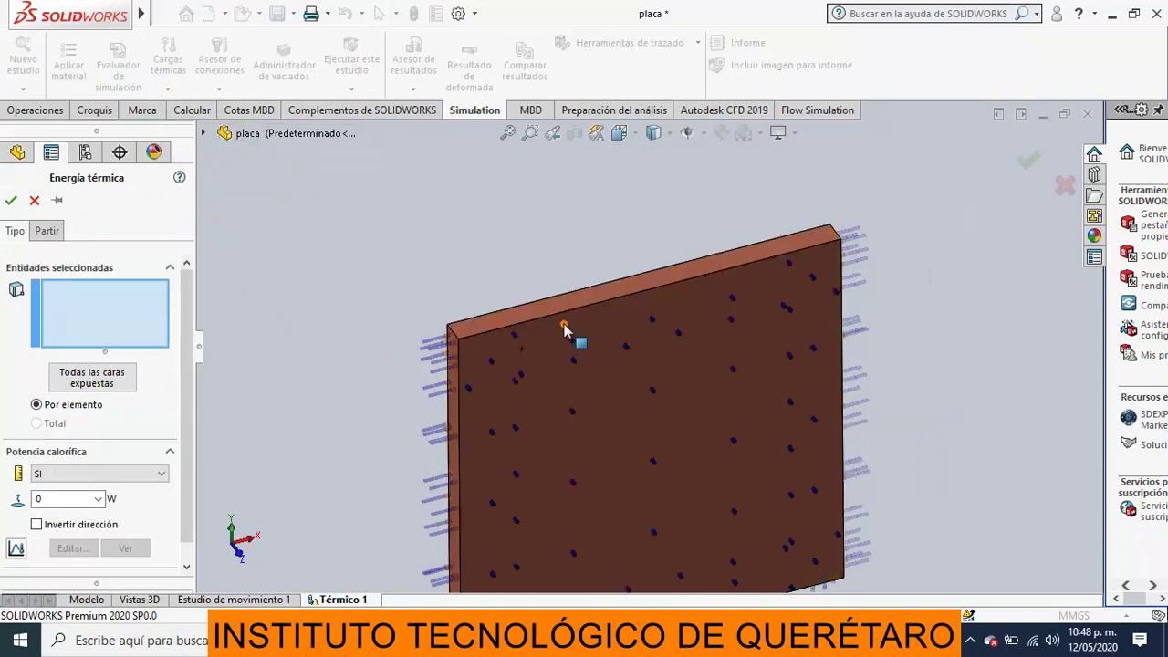
pyautogui.click(586, 304)
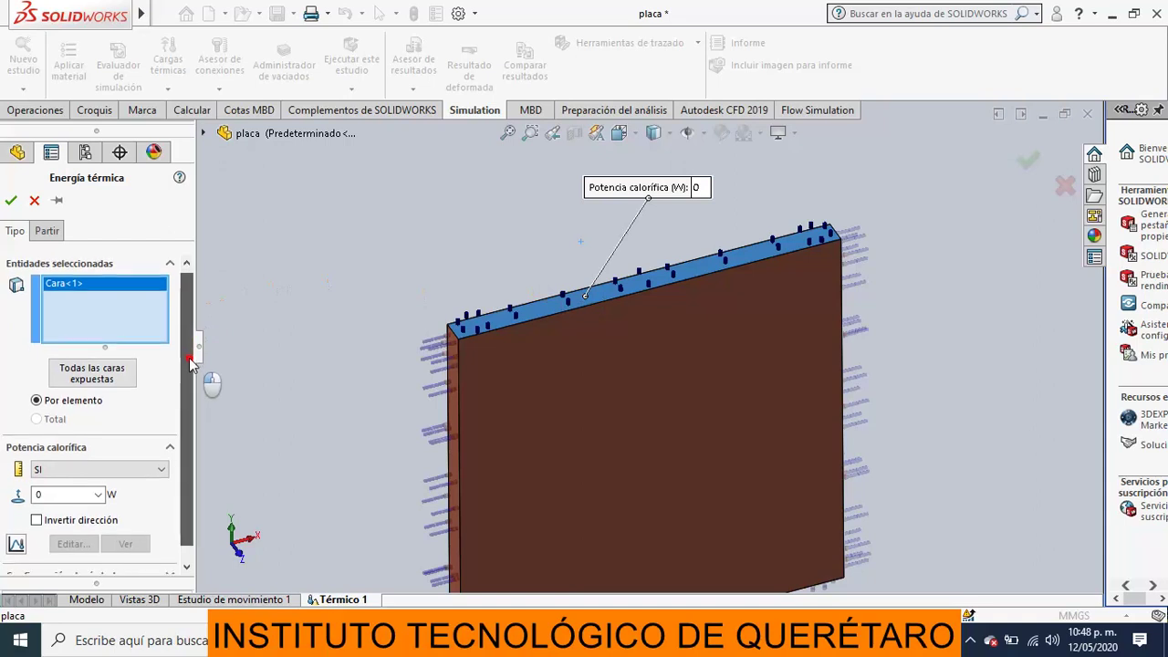
# Step: Set the top face's heat power to 15 W per element and apply the load
pyautogui.scroll(-1, 189, 353)
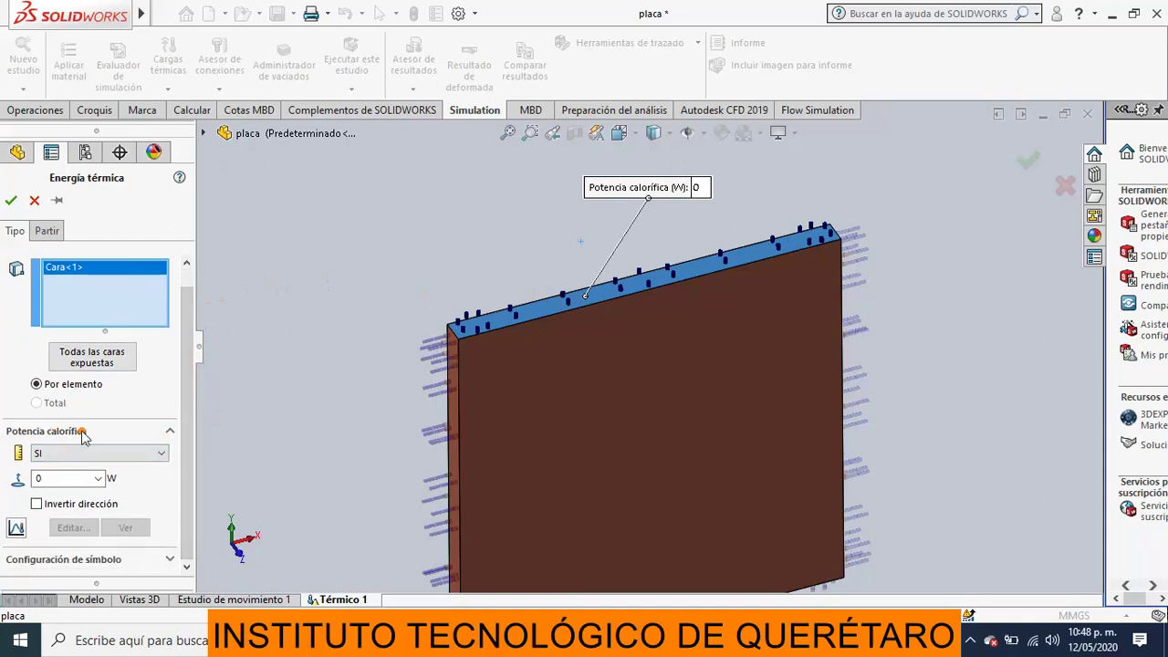
pyautogui.click(44, 478)
pyautogui.doubleClick(50, 476)
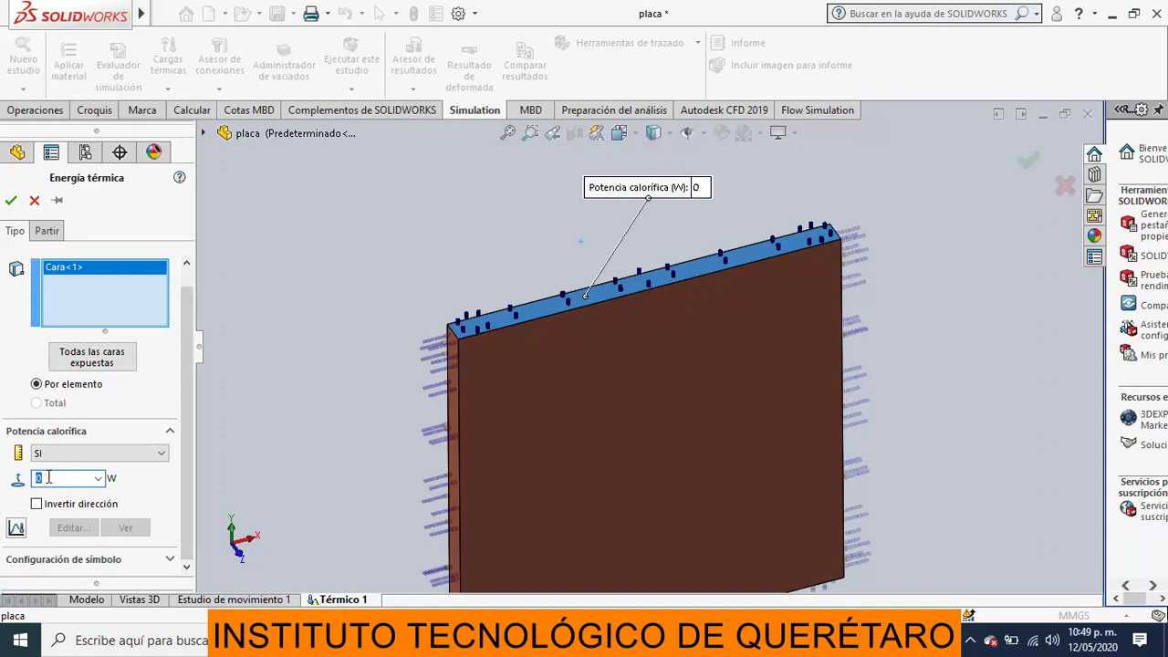
pyautogui.write('15')
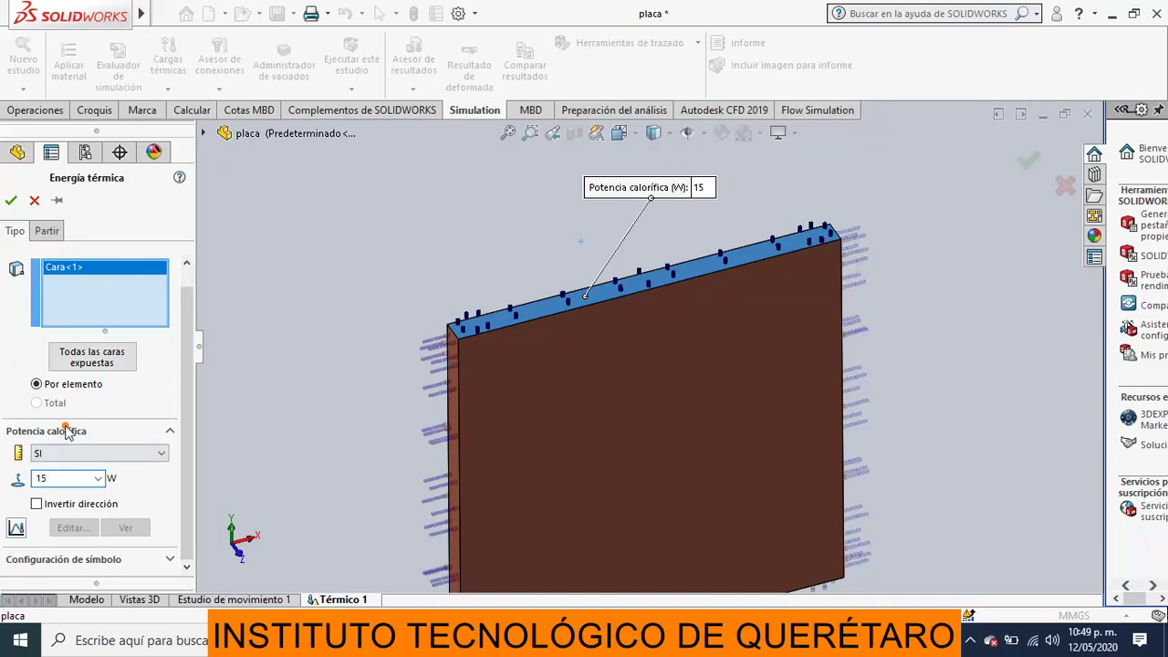
pyautogui.click(11, 202)
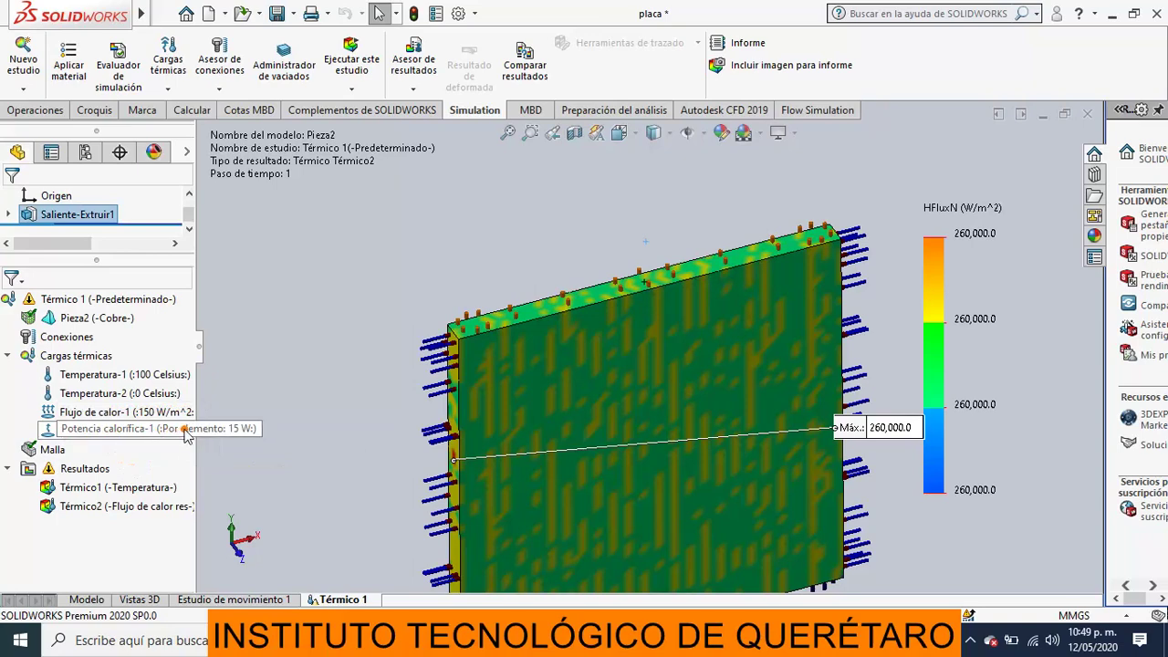
# Step: Run the thermal study with the new loads and view the temperature distribution on the plate's front face
pyautogui.click(357, 58)
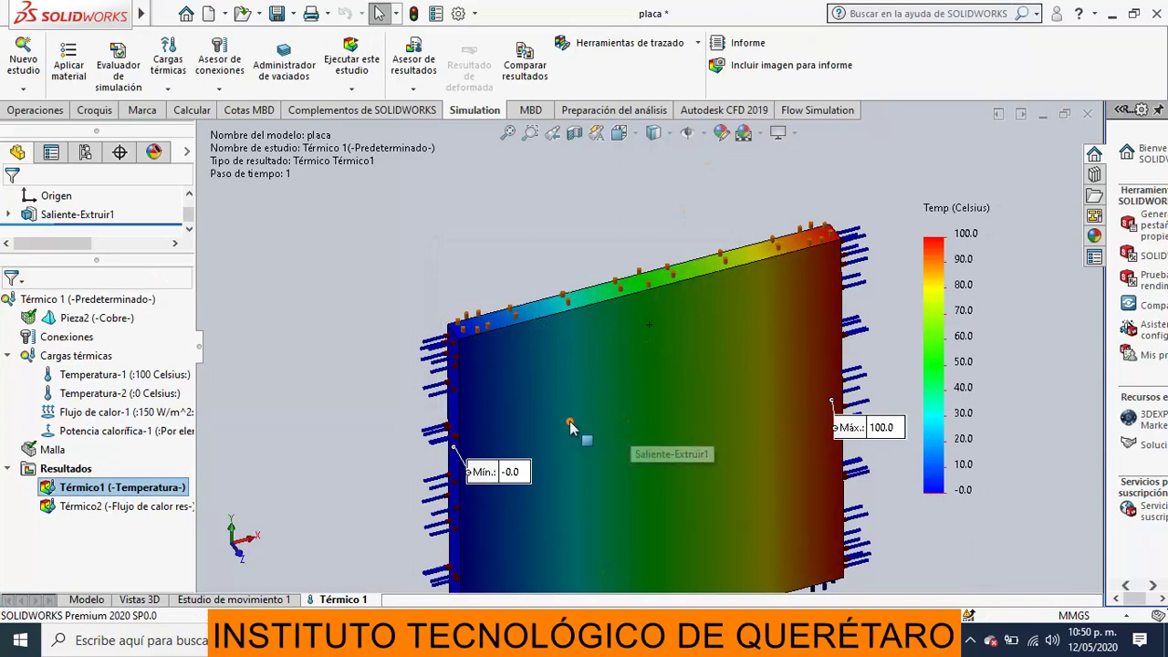
pyautogui.moveTo(593, 467); pyautogui.dragTo(563, 374, button='middle')
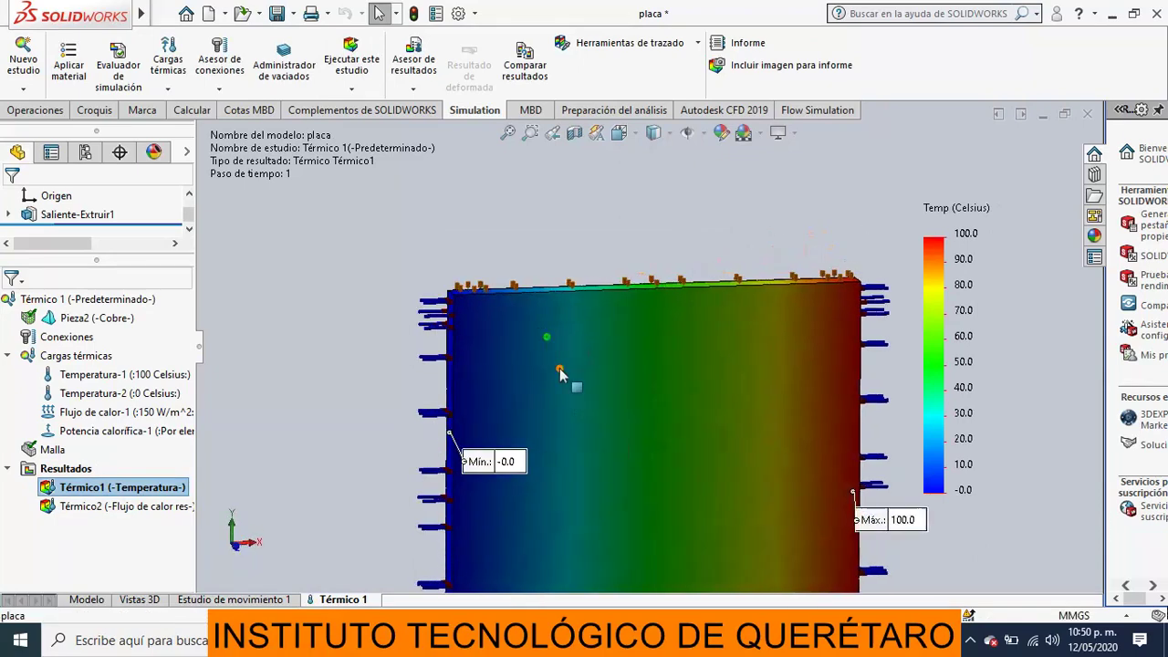
pyautogui.moveTo(676, 447); pyautogui.dragTo(728, 439, button='middle')
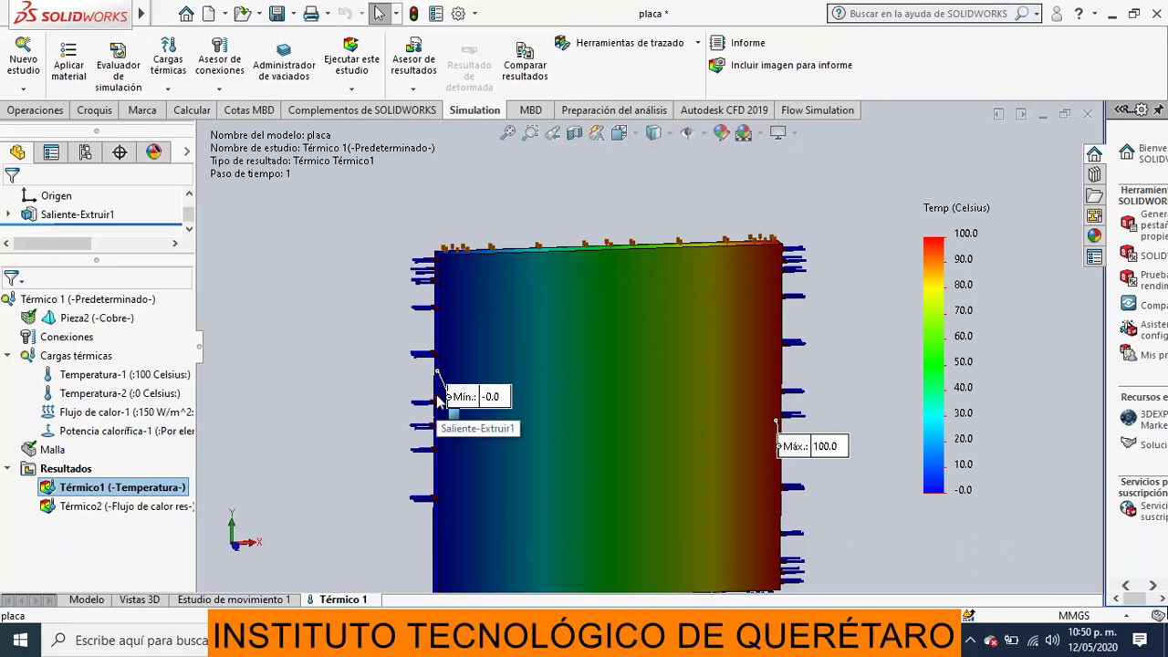
pyautogui.scroll(-1, 449, 405)
pyautogui.scroll(1, 532, 426)
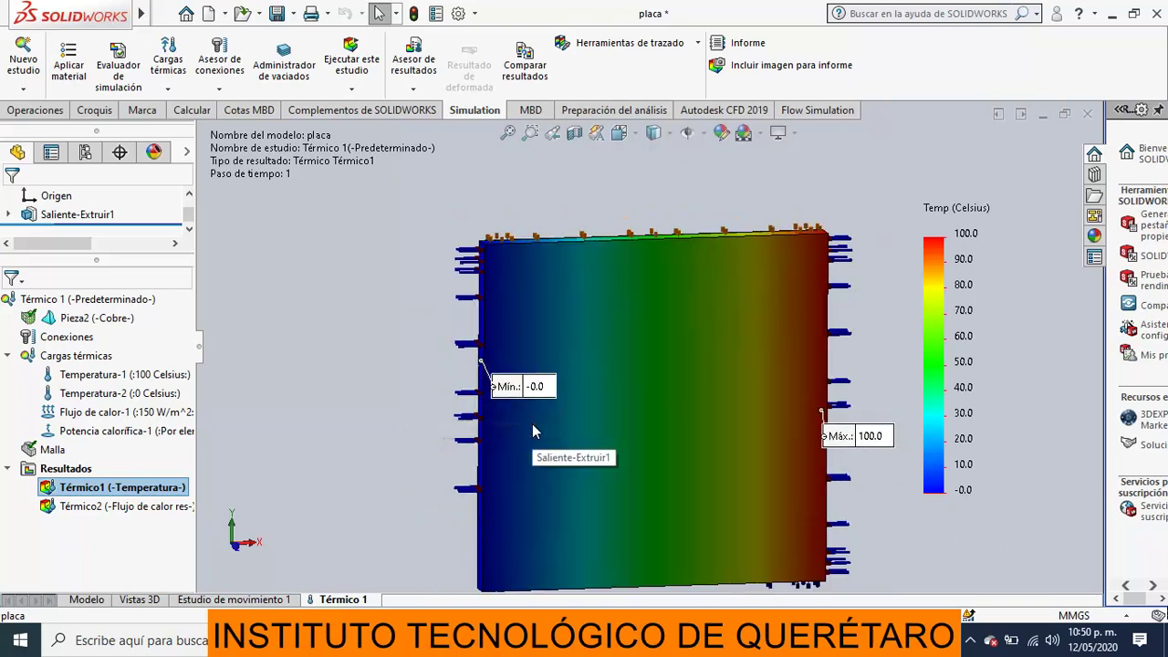
pyautogui.hotkey('ctrl', '1')
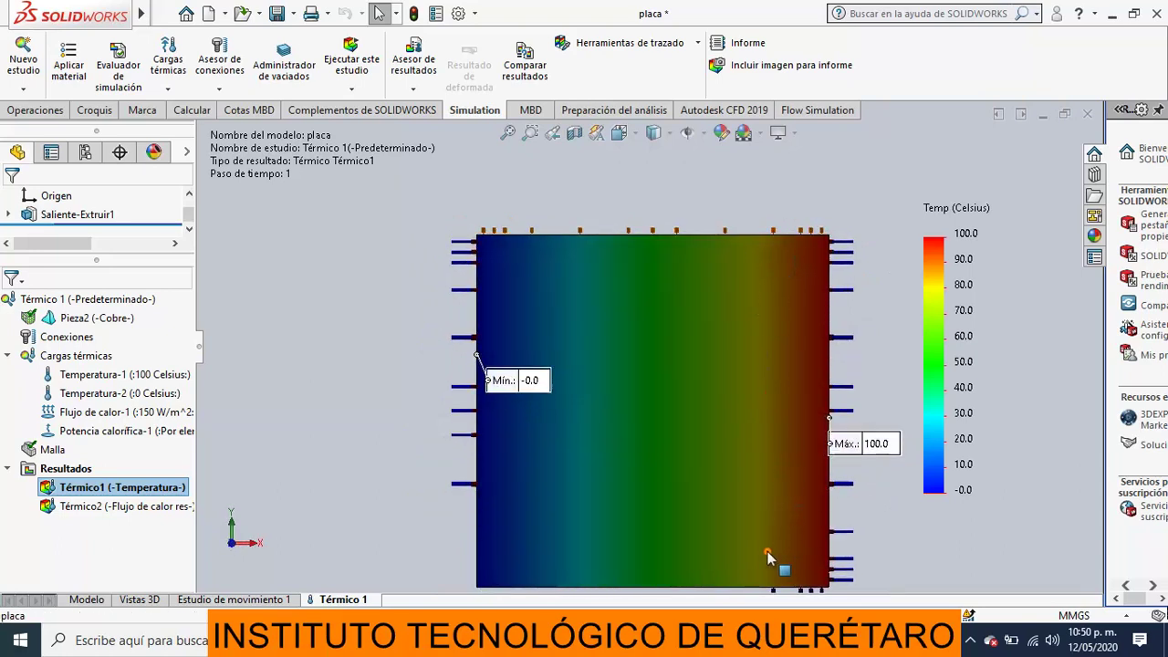
# Step: Show the Térmico2 resultant heat flux plot and place its maximum and minimum labels outside the plate, beside their corners
pyautogui.rightClick(82, 508)
pyautogui.click(132, 374)
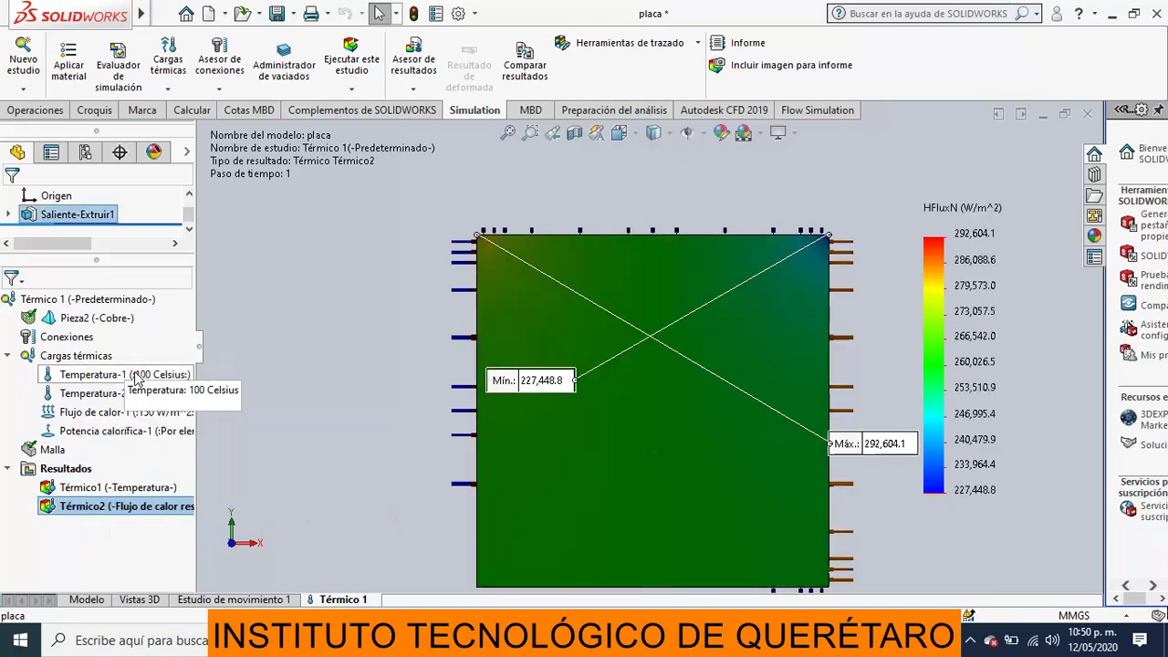
pyautogui.moveTo(903, 440); pyautogui.dragTo(367, 164)
pyautogui.moveTo(547, 391); pyautogui.dragTo(944, 192)
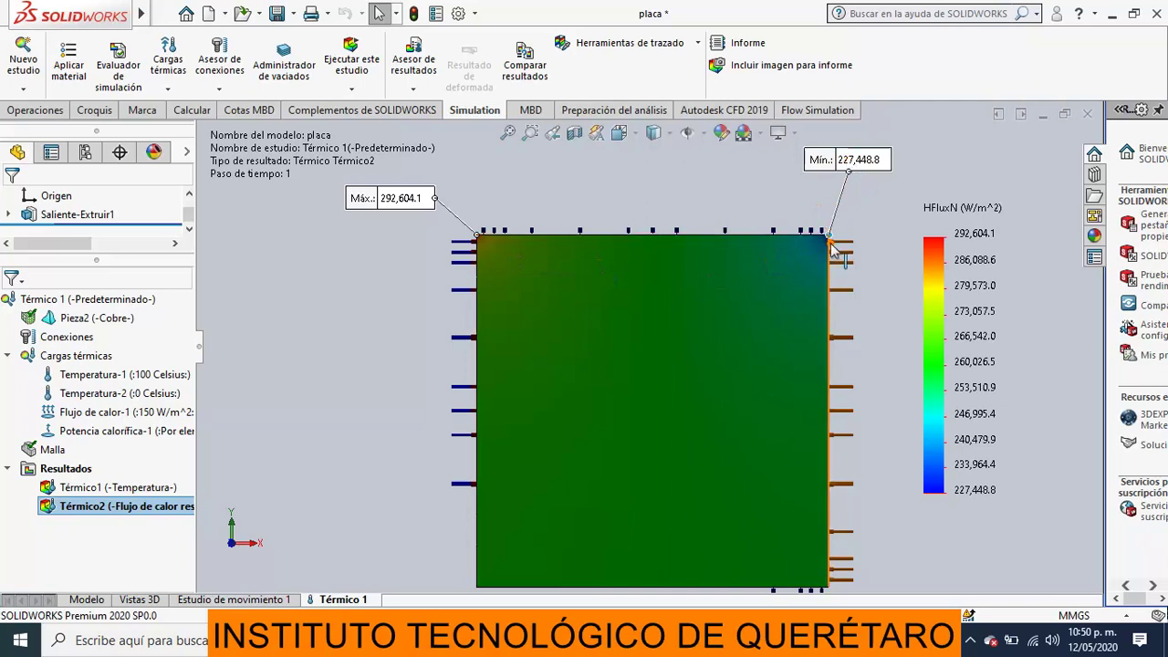
# Step: Locate the 100 Celsius face and examine the resultant heat flux around the plate's two upper corners
pyautogui.click(104, 375)
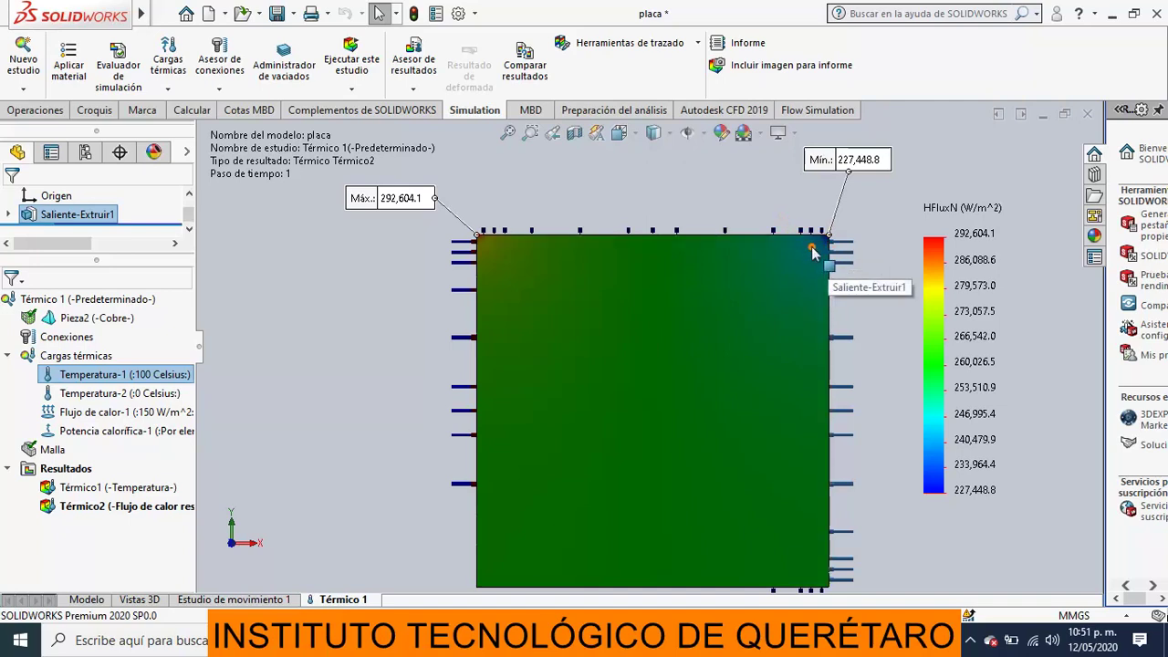
pyautogui.scroll(-3, 826, 244)
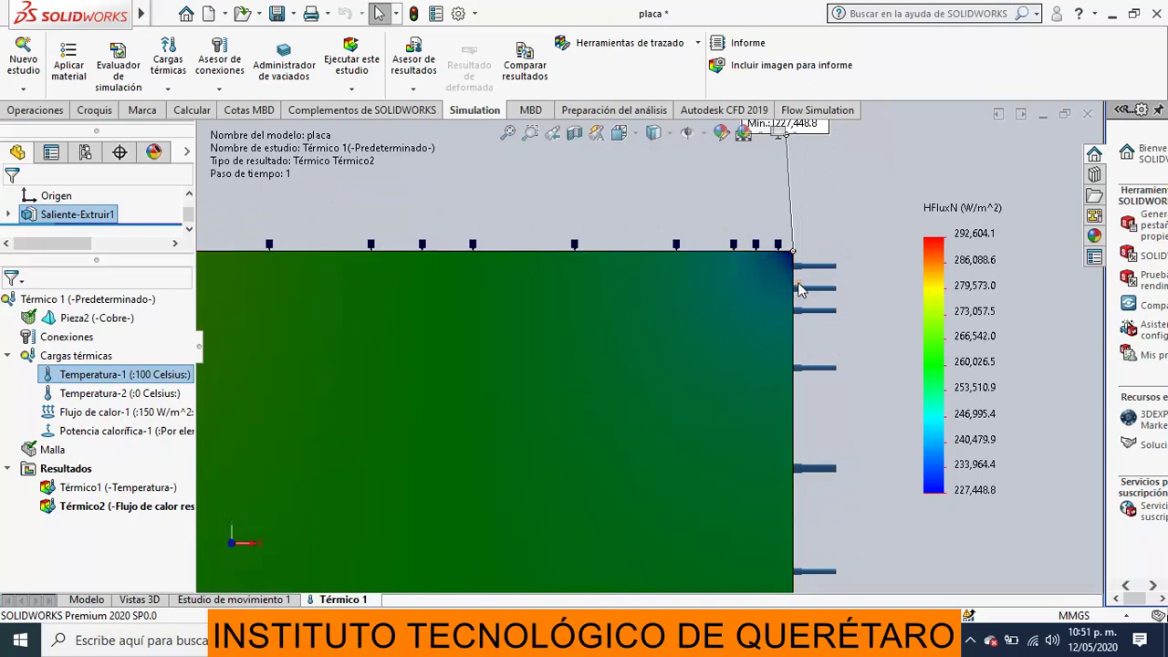
pyautogui.scroll(-2, 782, 276)
pyautogui.scroll(2, 782, 276)
pyautogui.scroll(4, 717, 302)
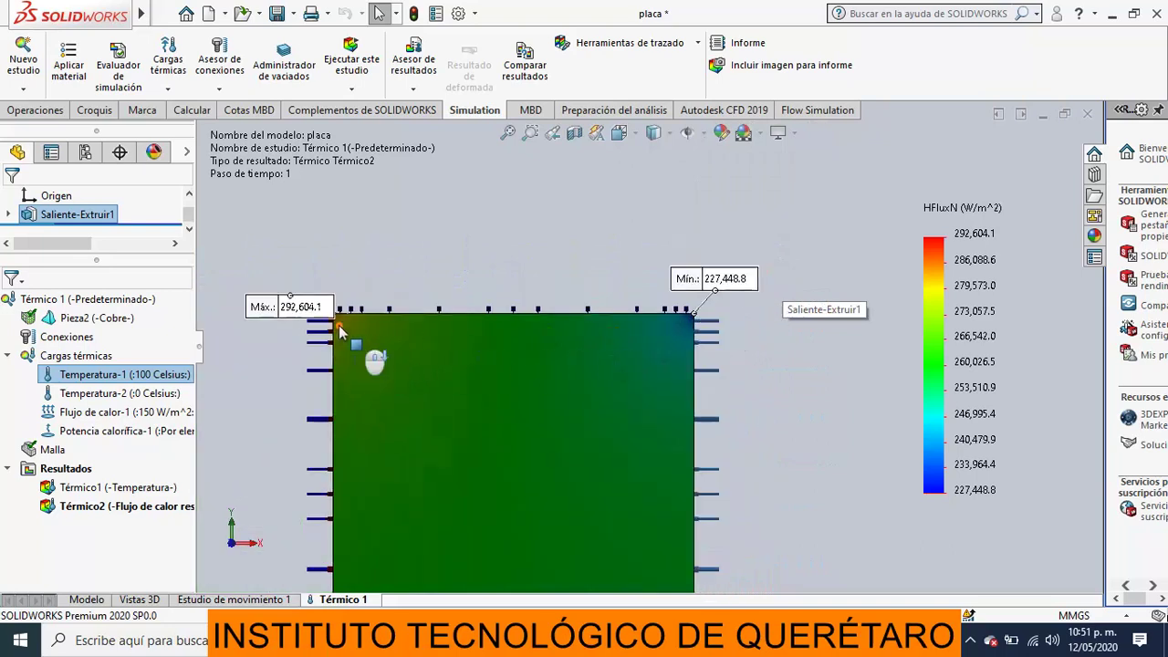
pyautogui.scroll(-3, 339, 331)
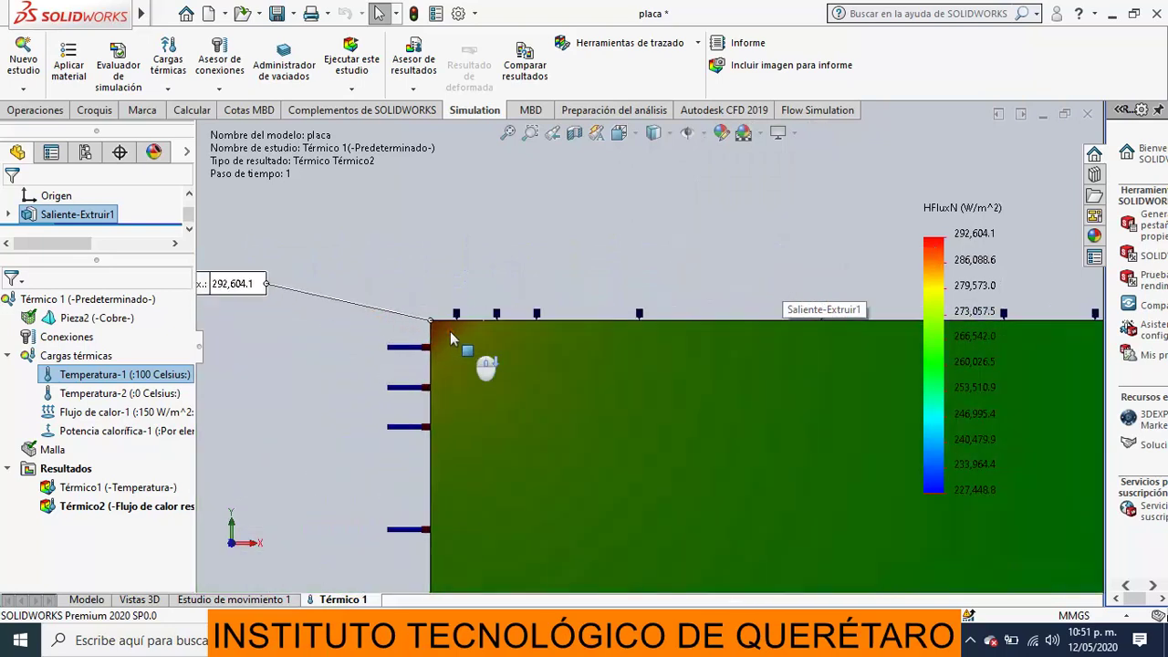
pyautogui.scroll(-2, 450, 331)
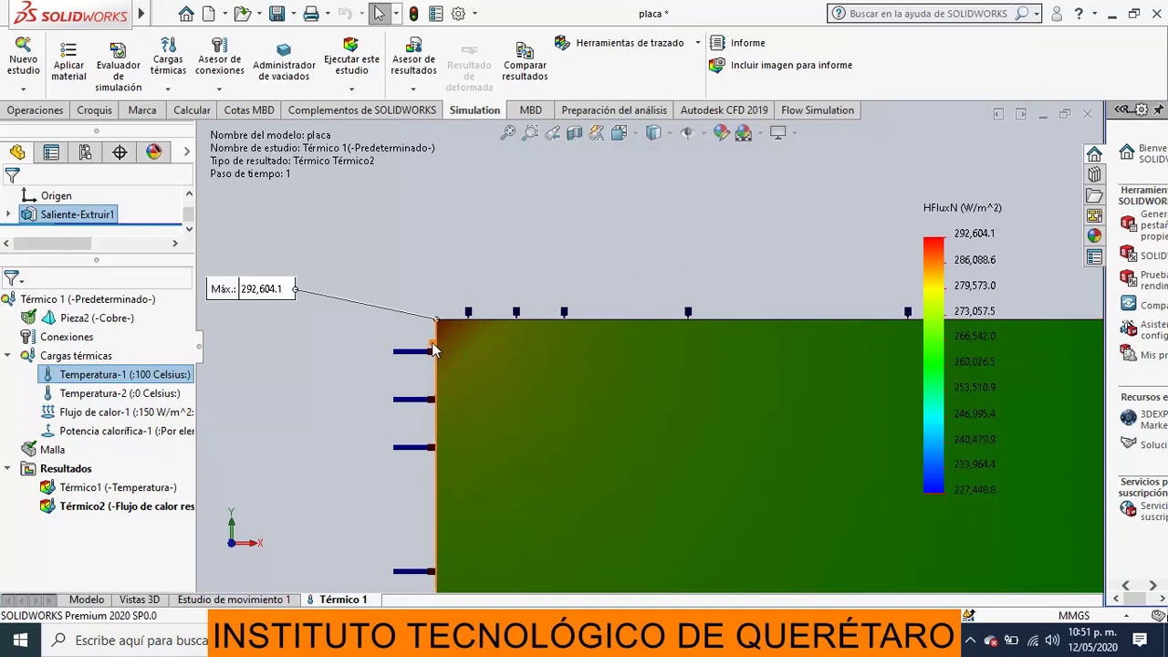
pyautogui.rightClick(491, 312)
pyautogui.click(484, 294)
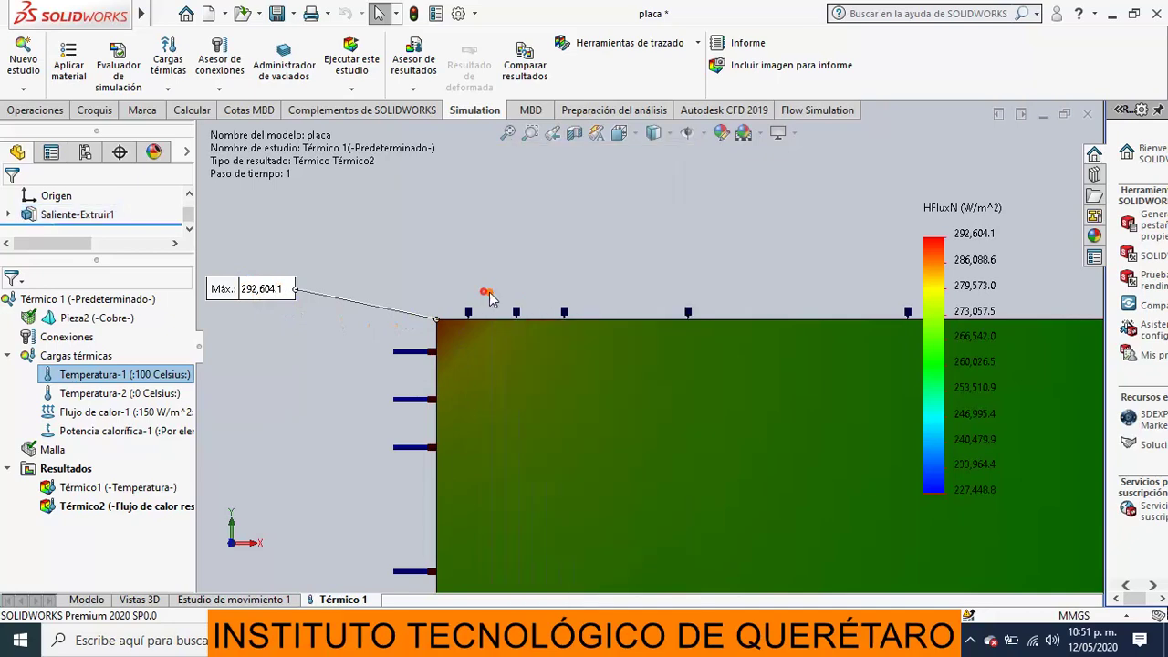
pyautogui.scroll(3, 493, 376)
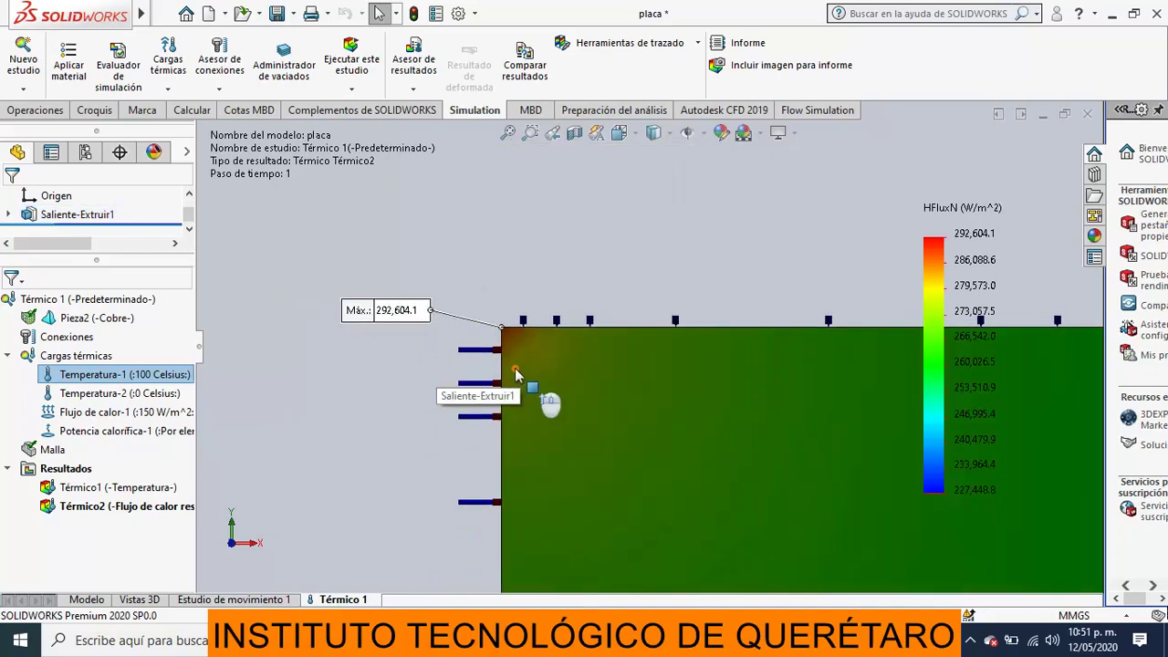
pyautogui.scroll(4, 803, 430)
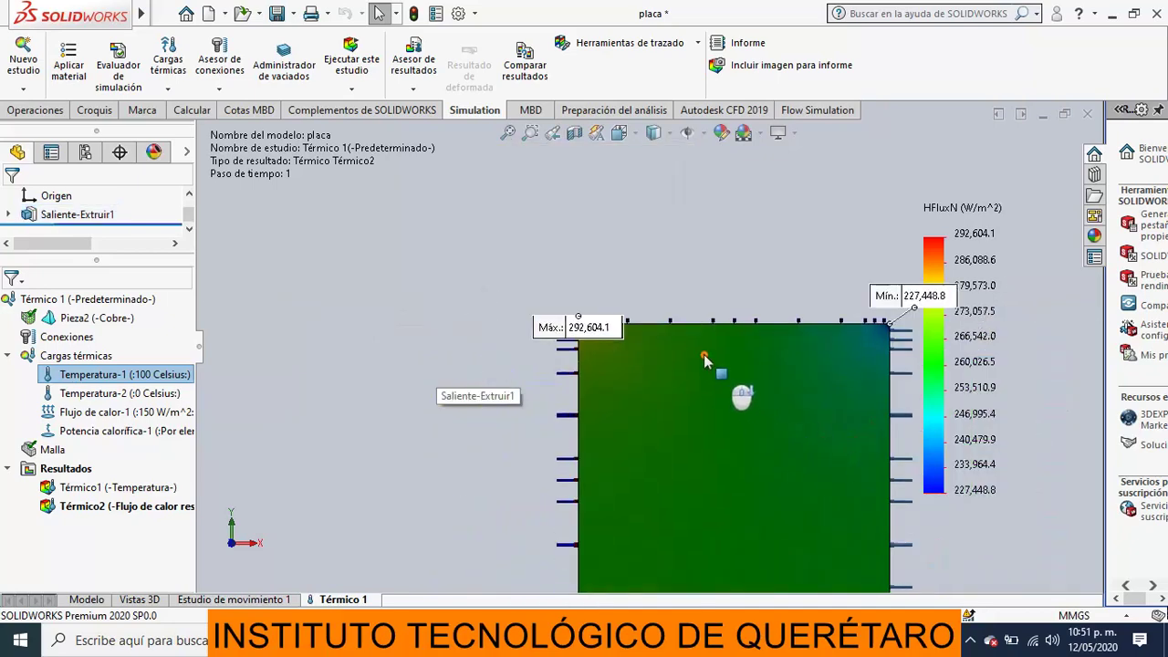
pyautogui.scroll(3, 709, 436)
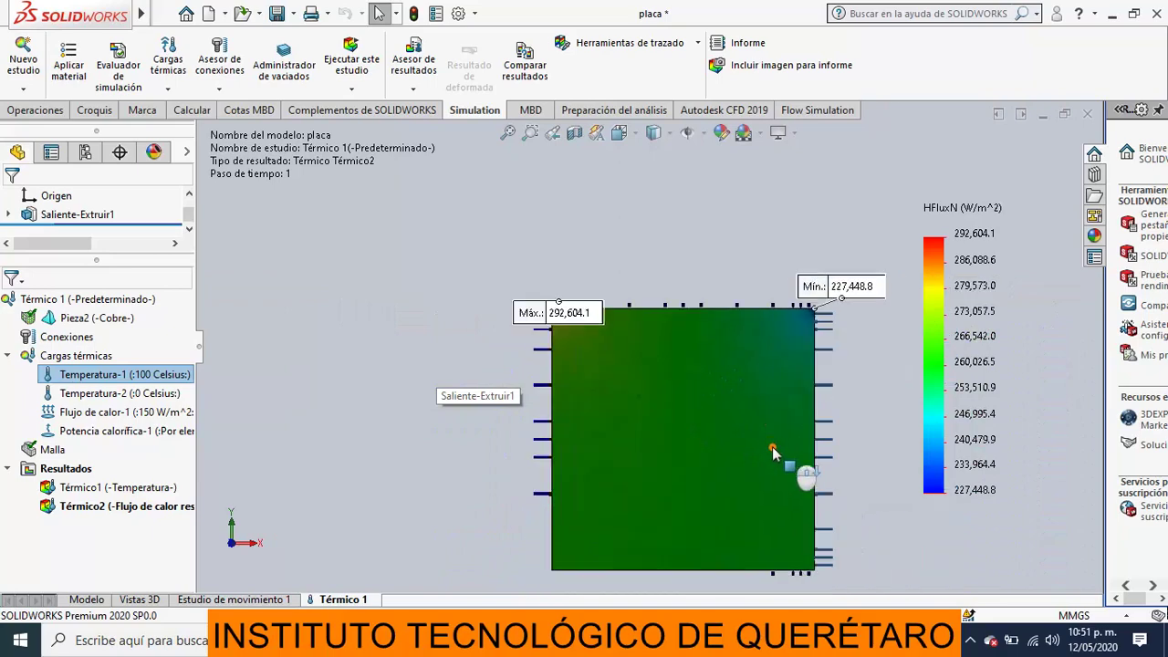
# Step: Open the settings of the Térmico2 heat flux plot and change its border option to Línea
pyautogui.rightClick(79, 508)
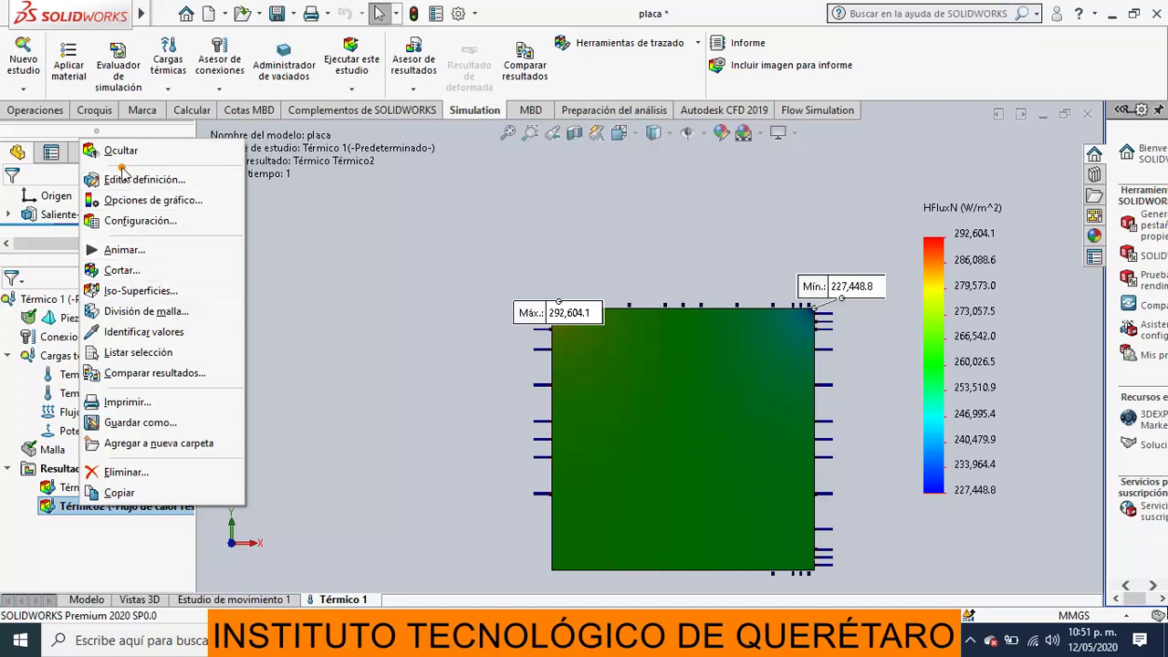
pyautogui.click(120, 220)
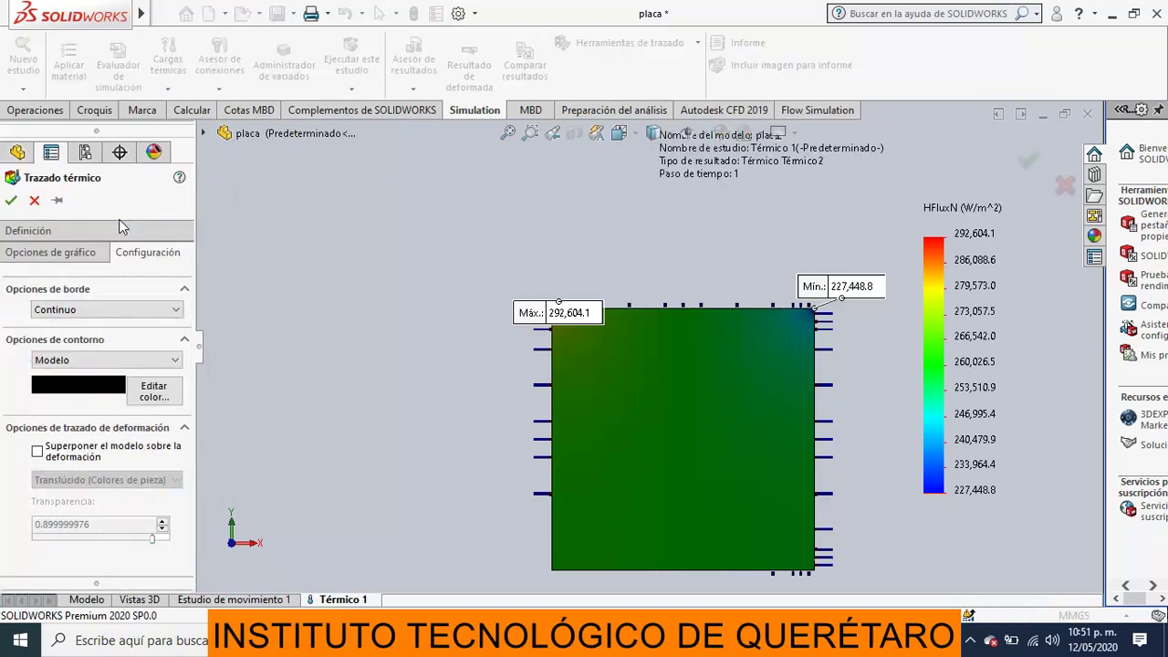
pyautogui.click(177, 309)
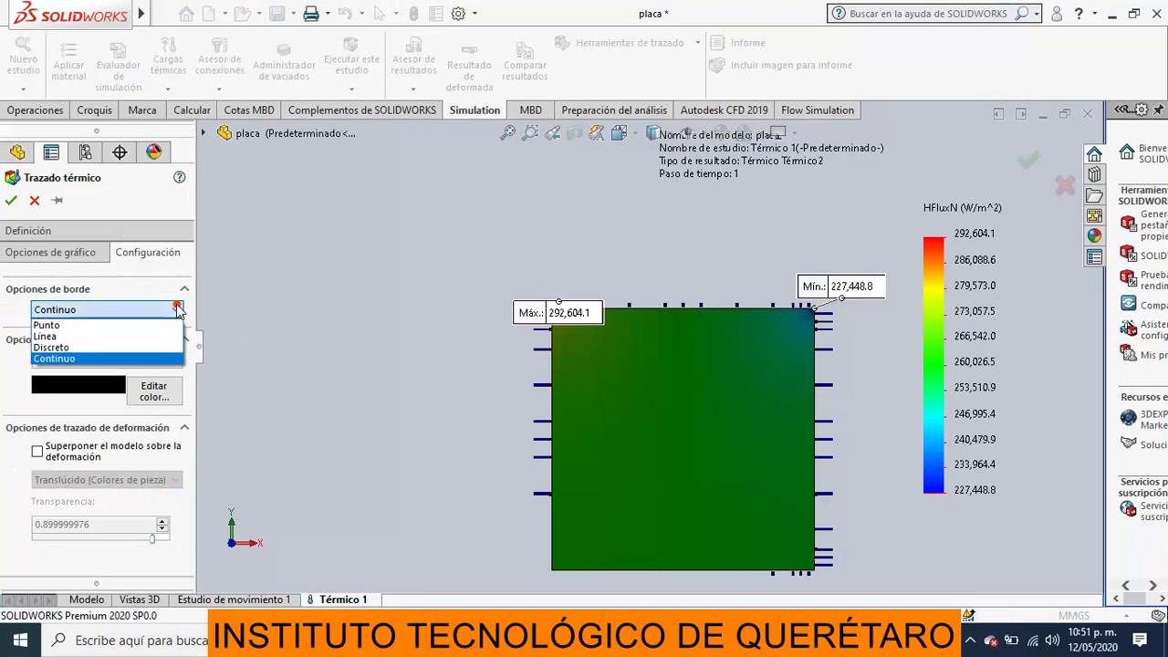
pyautogui.click(153, 337)
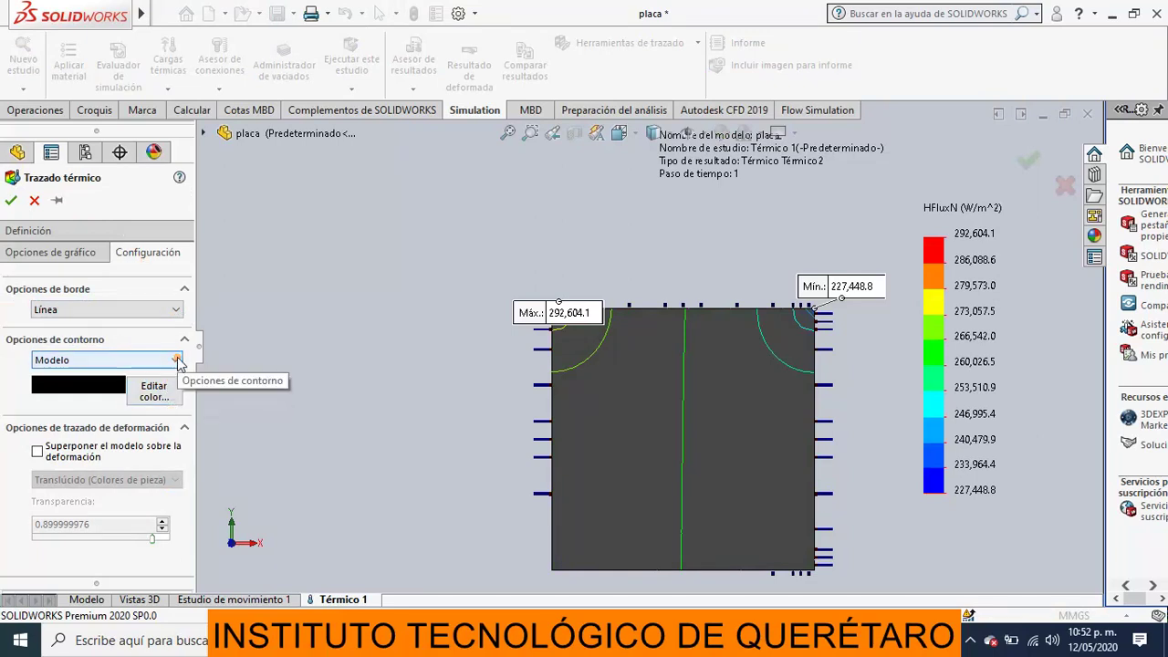
# Step: Try superimposing the model on the deformation and setting the contour option to Ninguno, restoring both original settings
pyautogui.click(37, 451)
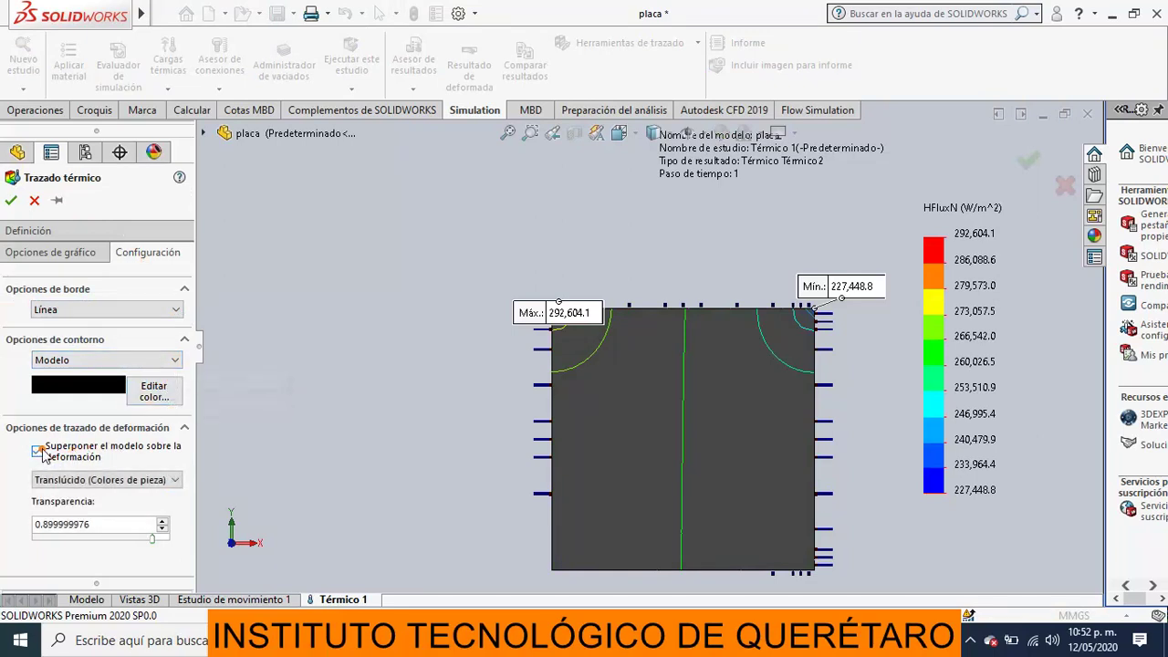
pyautogui.click(37, 451)
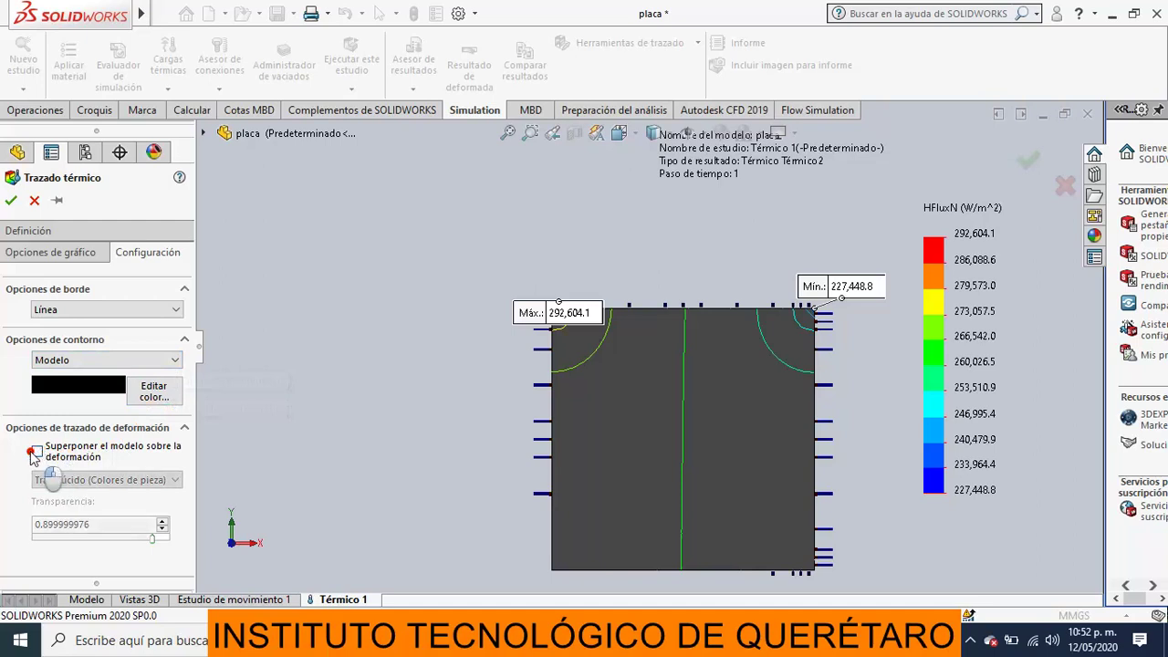
pyautogui.click(172, 362)
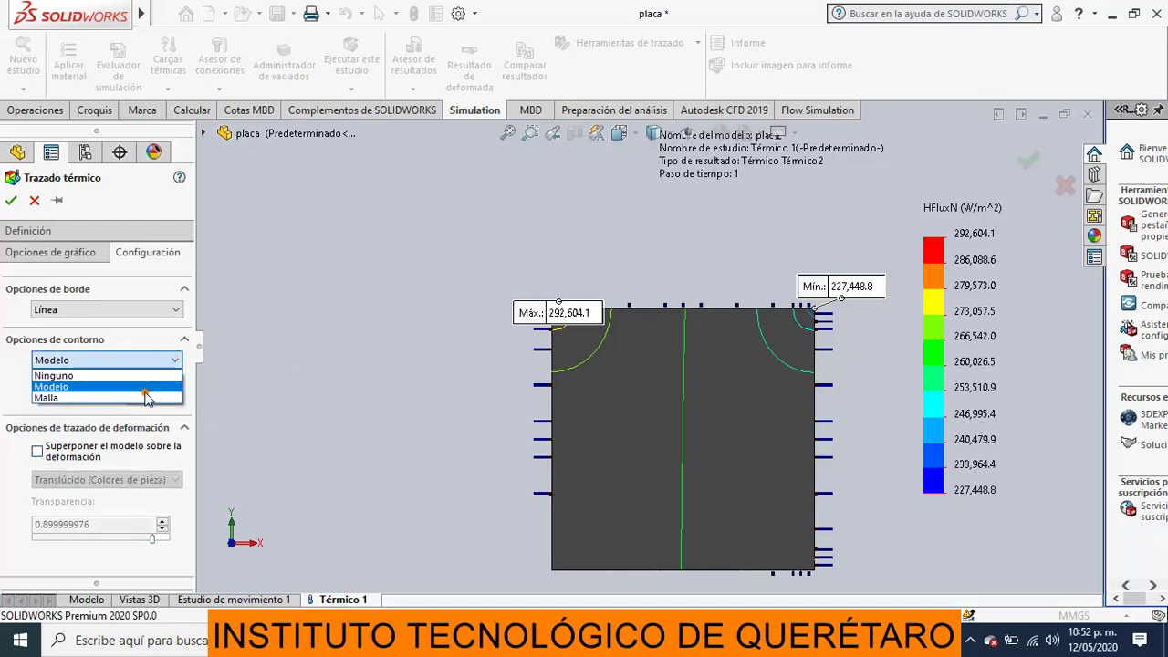
pyautogui.click(154, 375)
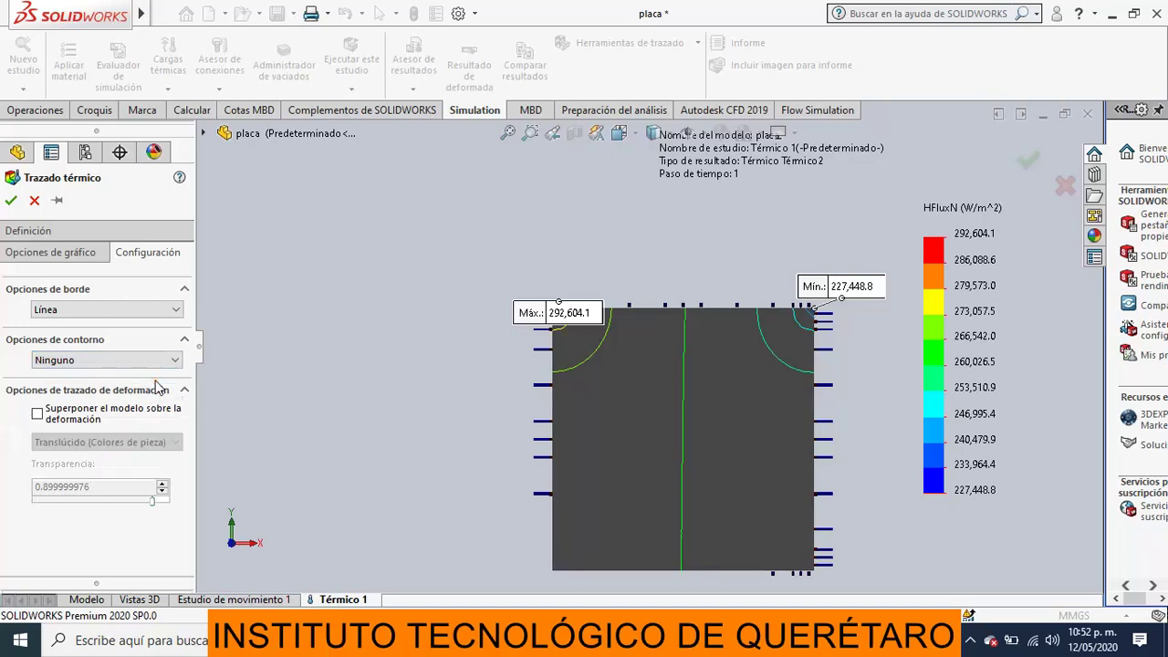
pyautogui.click(176, 367)
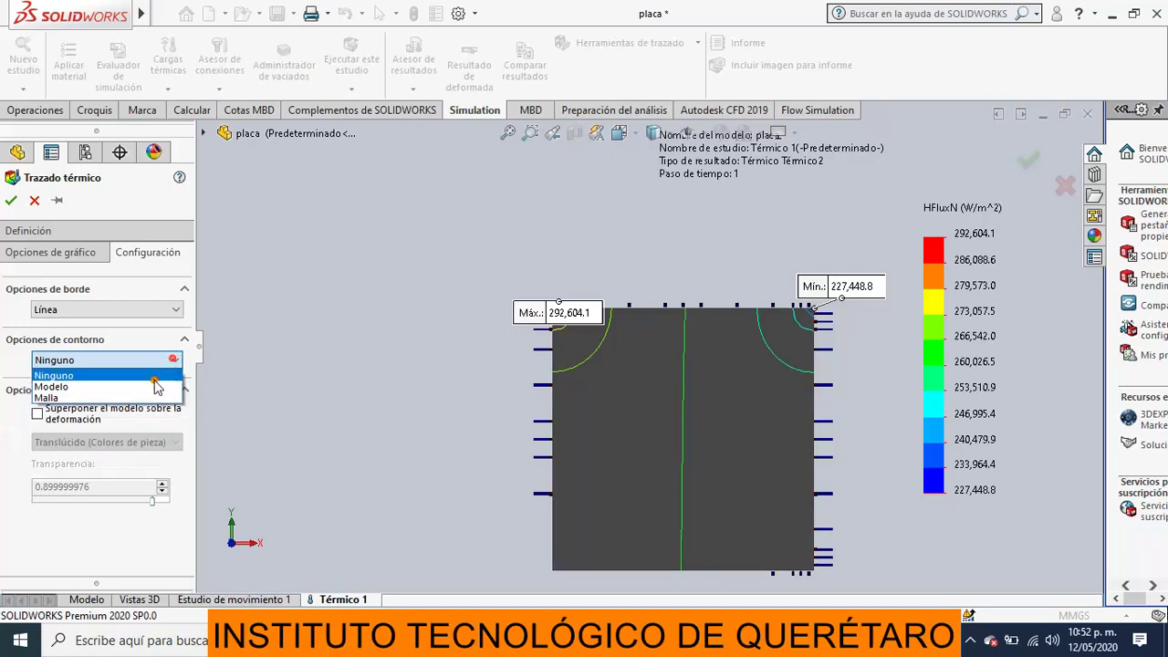
pyautogui.click(146, 384)
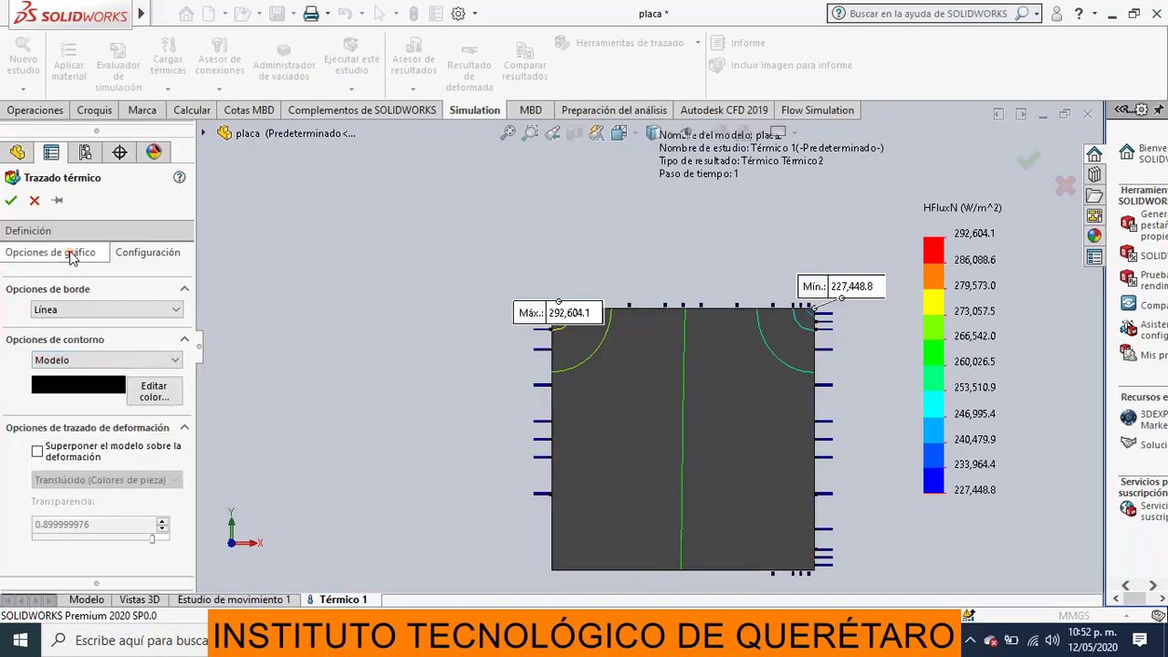
# Step: Set the heat flux plot's border option to Discreto and apply the plot settings
pyautogui.click(111, 312)
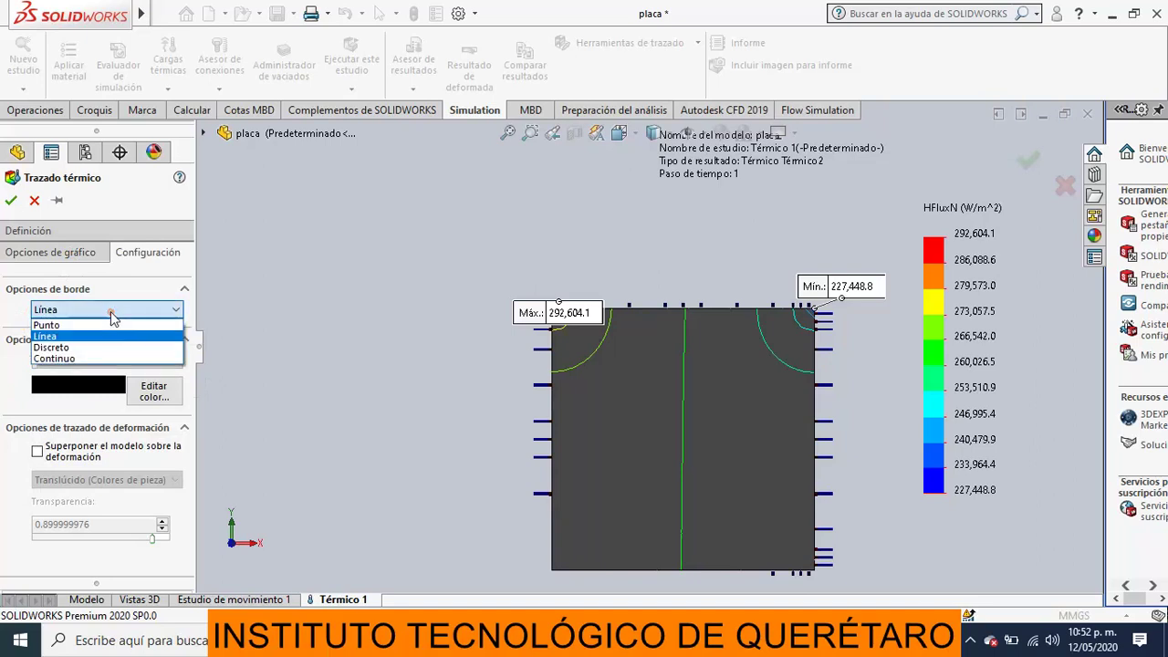
pyautogui.click(70, 349)
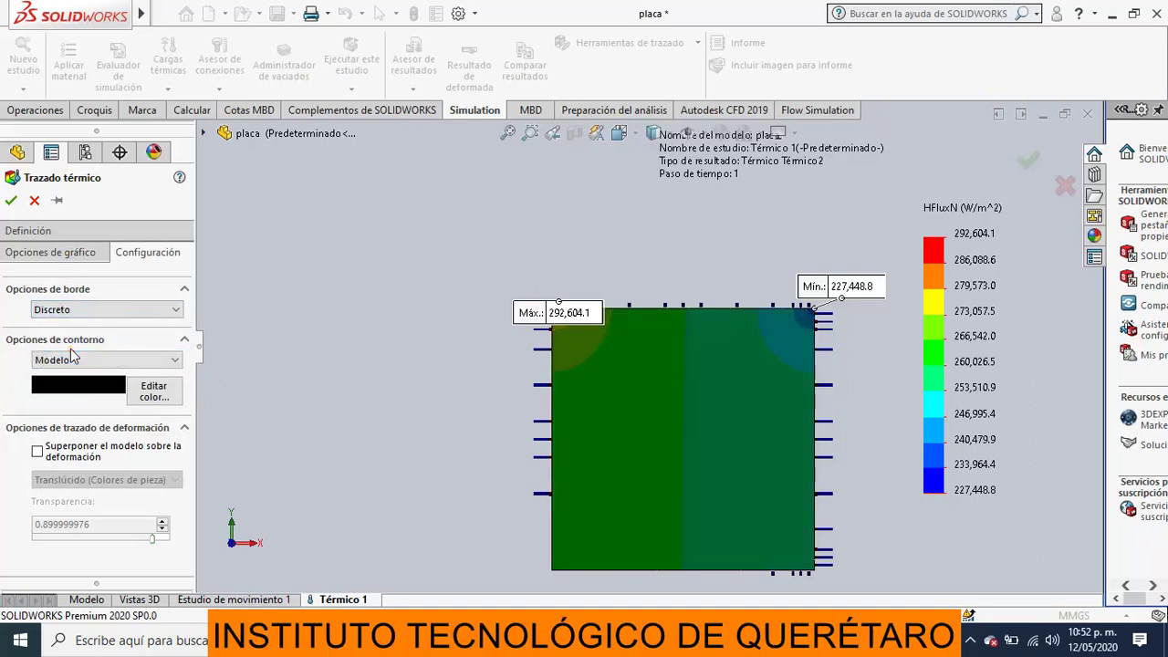
pyautogui.click(10, 200)
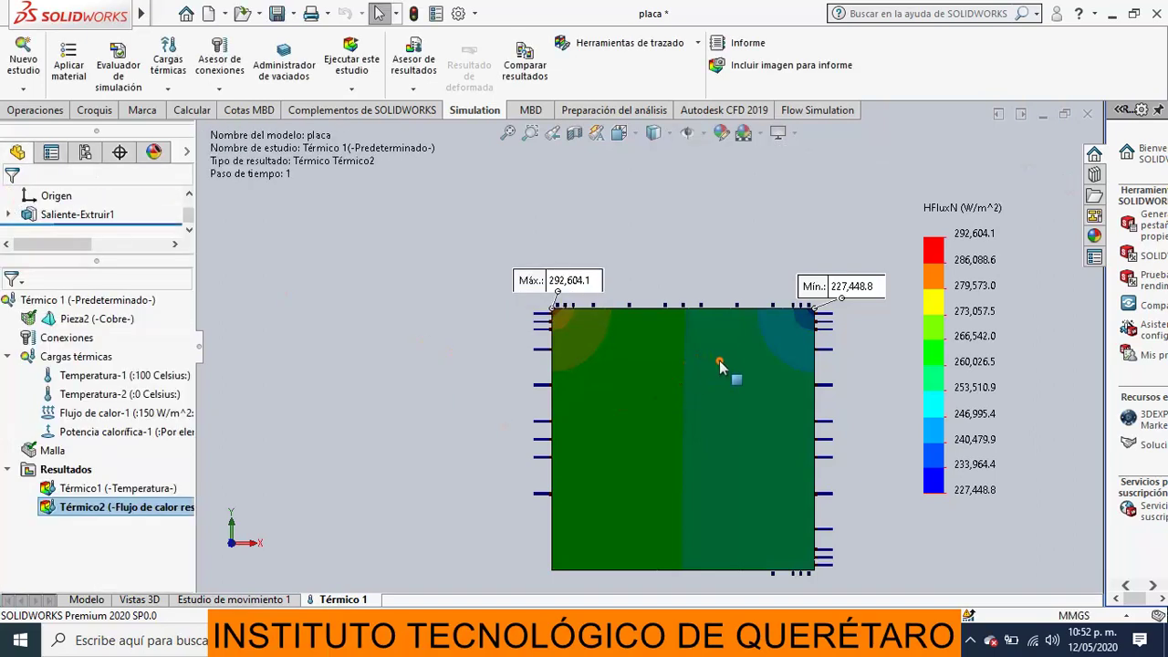
# Step: Compare the discrete heat flux bands around the plate's two upper corners with the rest of the face
pyautogui.scroll(-4, 719, 363)
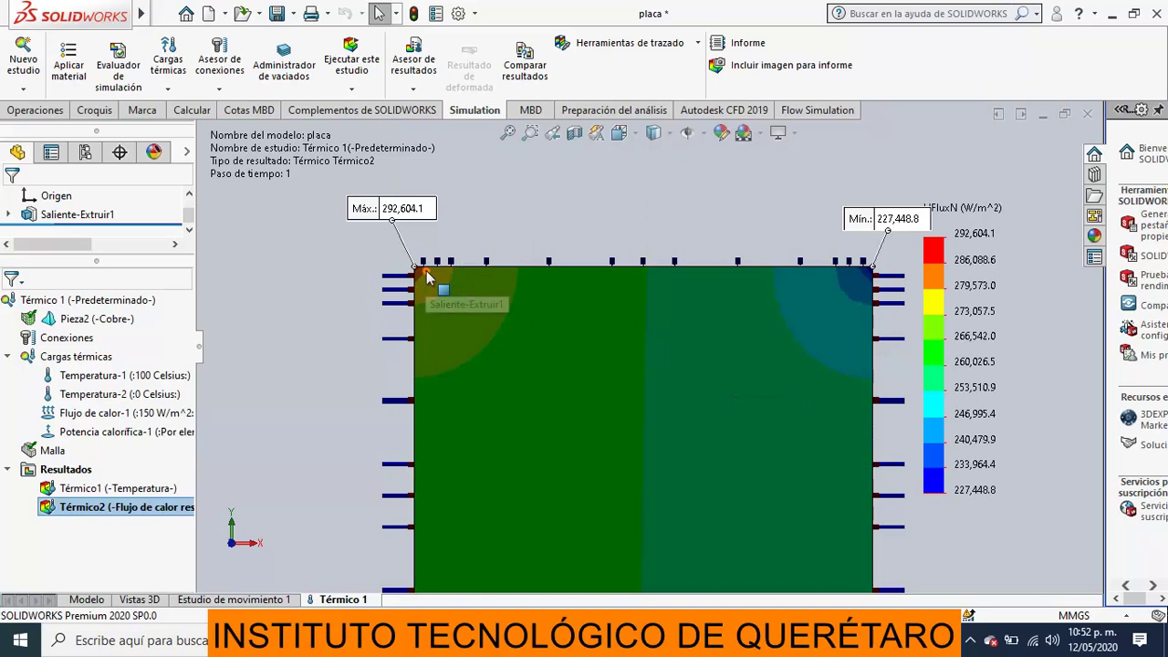
pyautogui.scroll(-1, 620, 383)
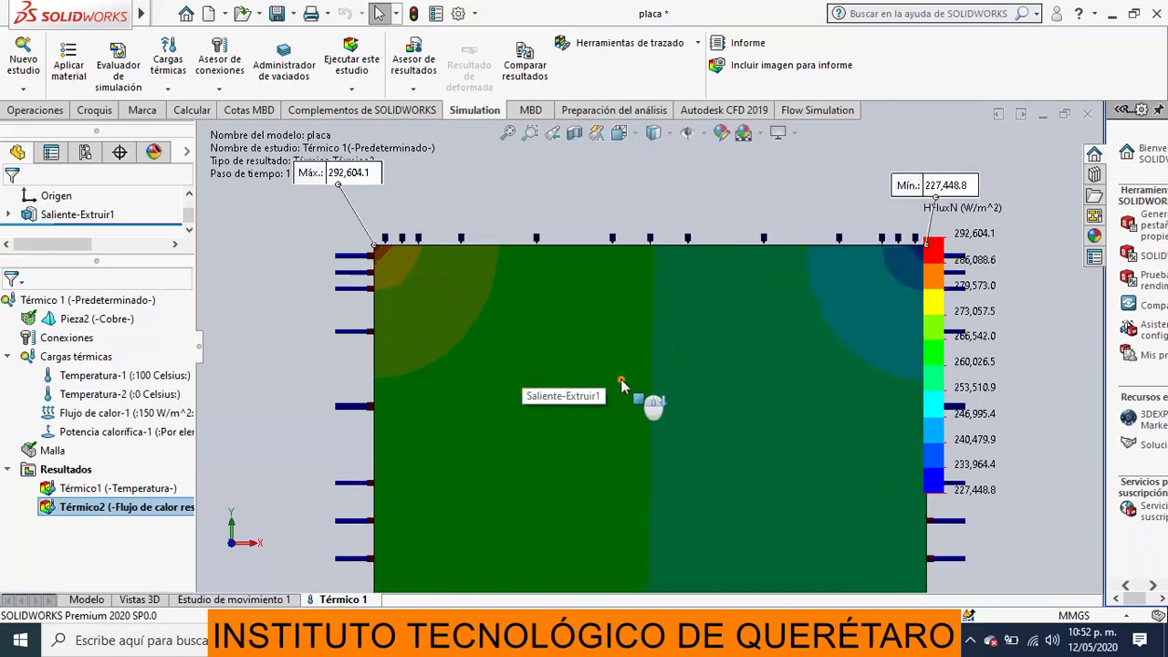
pyautogui.scroll(1, 620, 384)
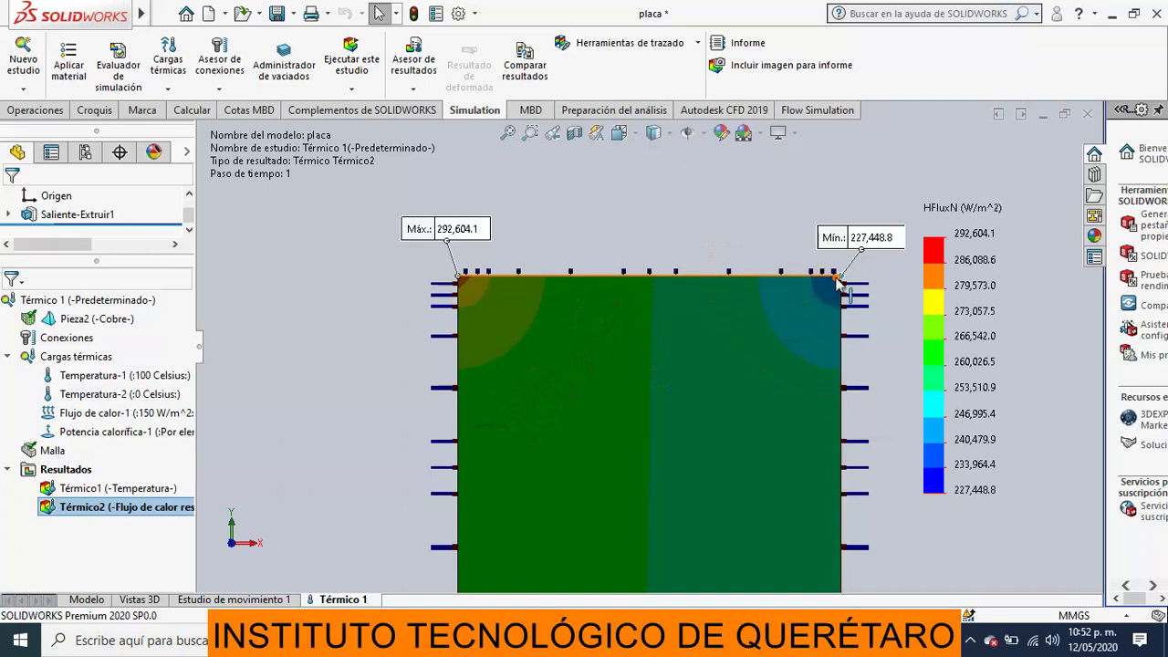
pyautogui.scroll(-3, 758, 383)
pyautogui.scroll(1, 757, 383)
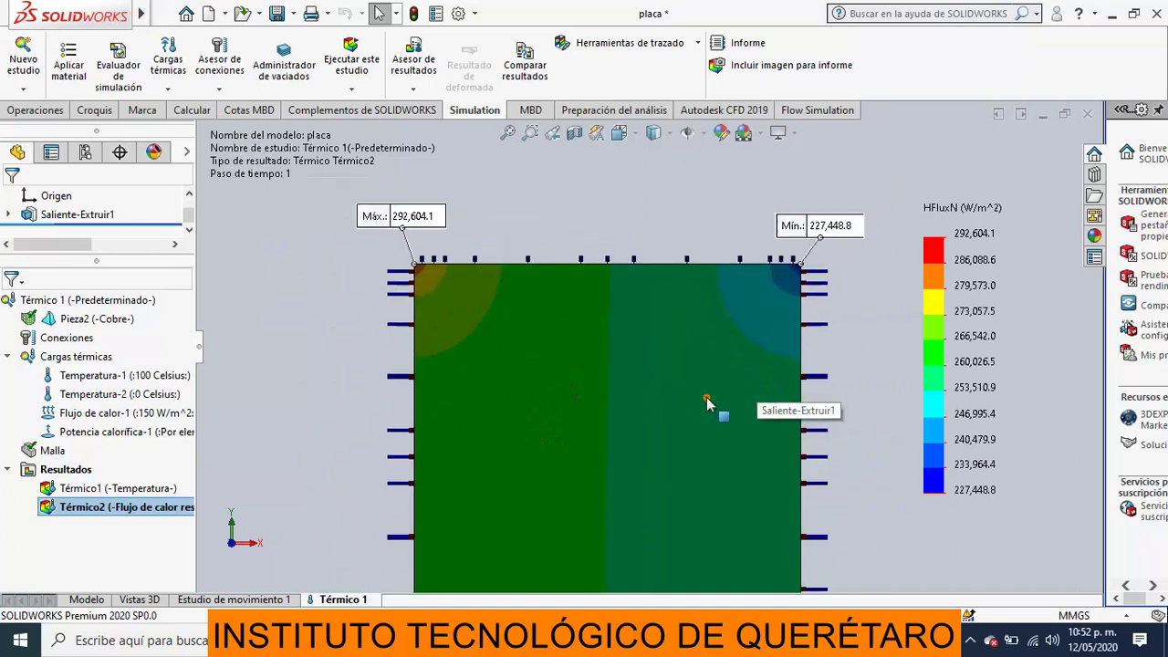
pyautogui.scroll(1, 707, 404)
pyautogui.scroll(1, 675, 412)
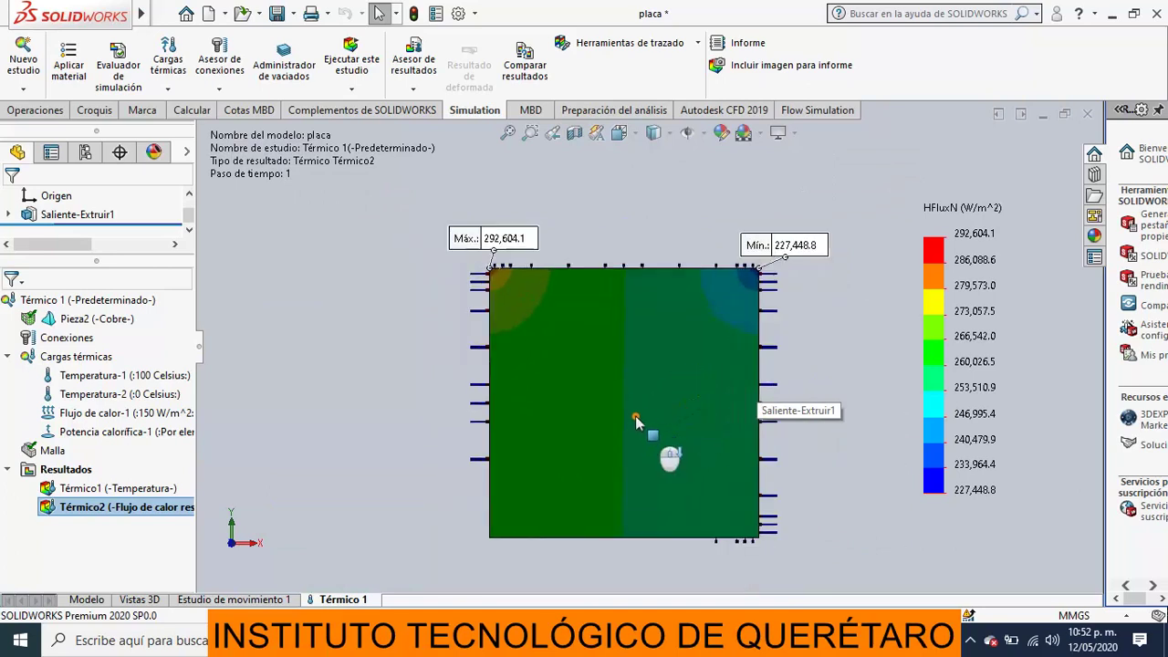
# Step: Examine the heat flux bands closely at the maximum-value corner and relate them to the whole plate
pyautogui.scroll(-1, 640, 404)
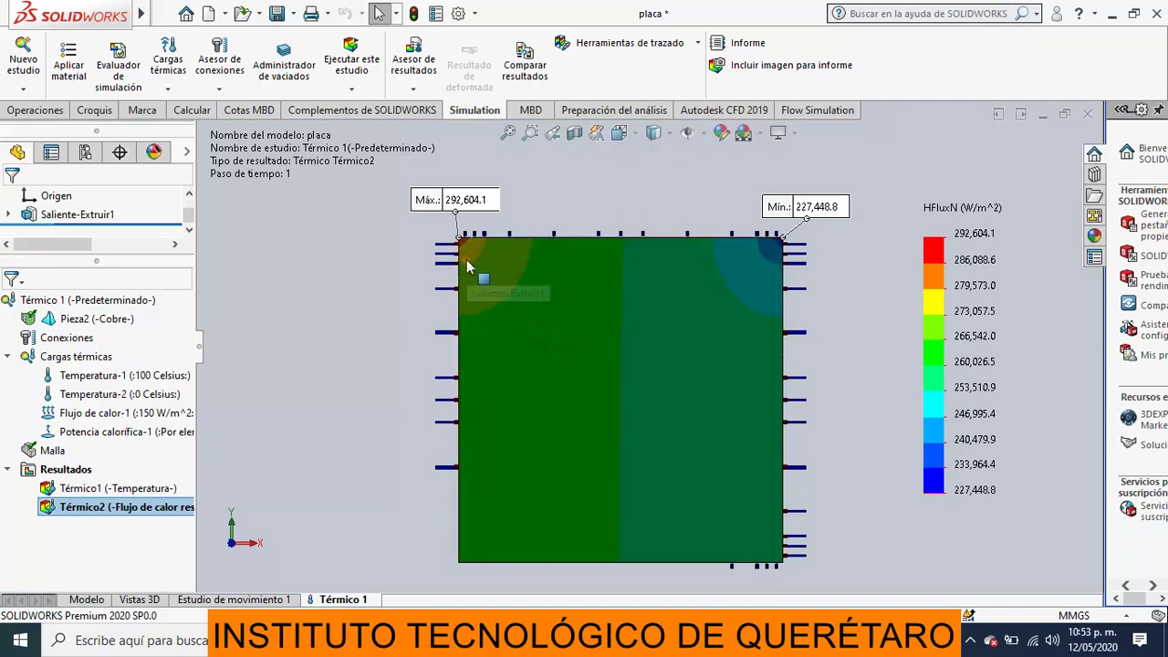
pyautogui.scroll(-2, 469, 253)
pyautogui.scroll(-2, 469, 253)
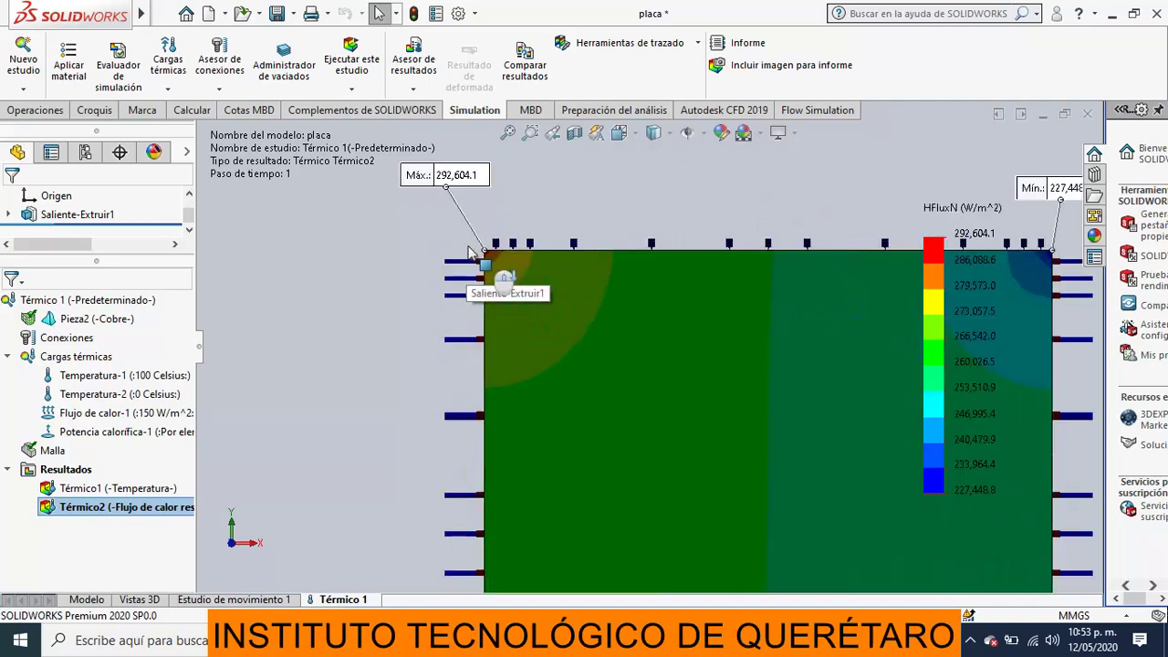
pyautogui.scroll(-1, 509, 274)
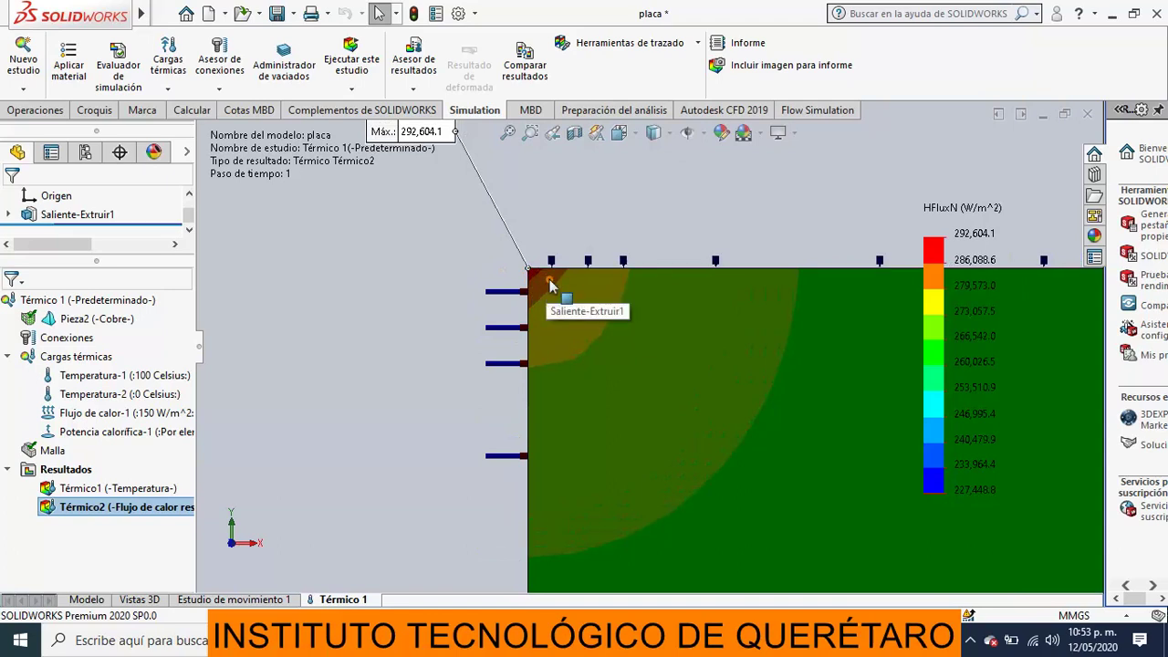
pyautogui.scroll(2, 561, 292)
pyautogui.scroll(2, 622, 313)
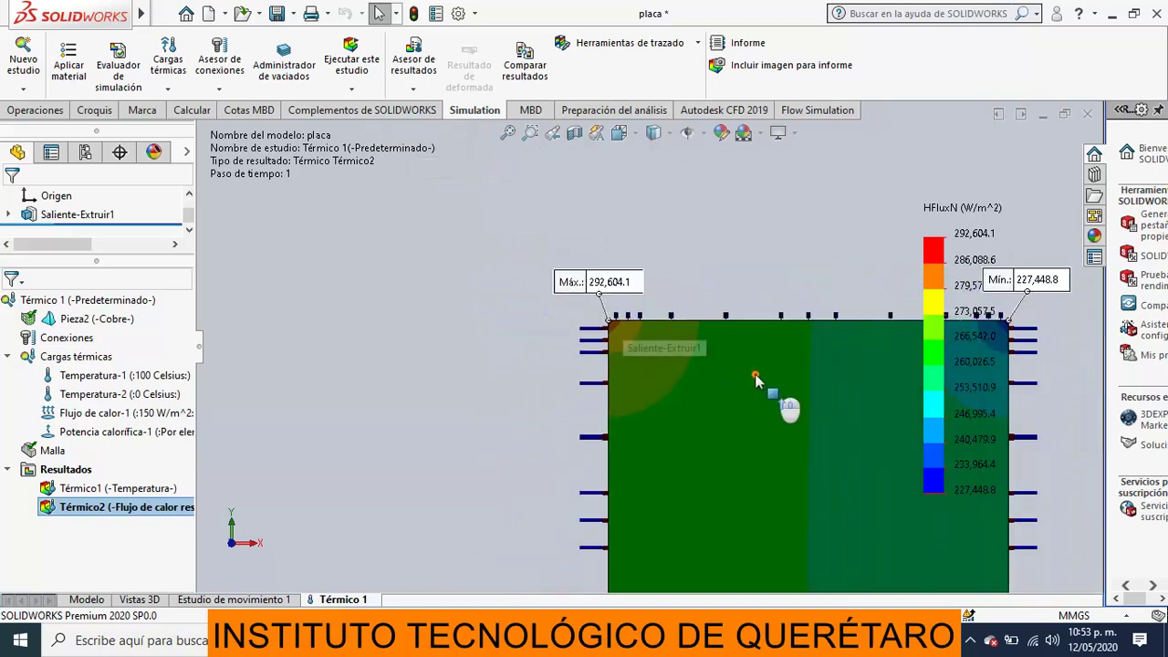
pyautogui.scroll(-2, 580, 308)
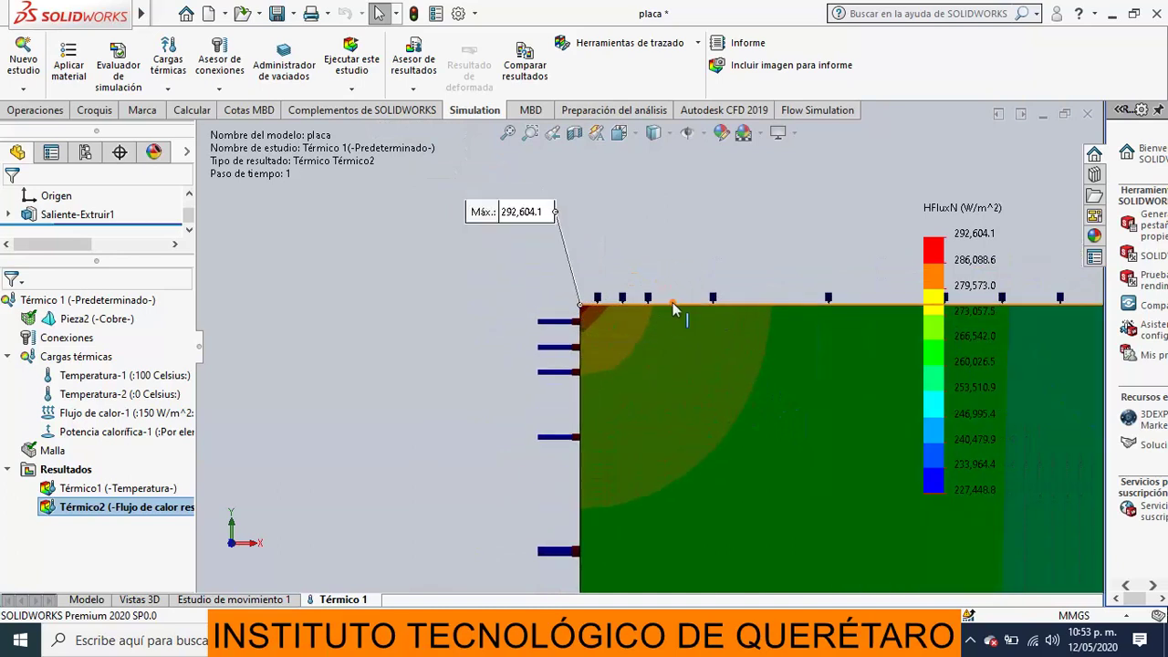
pyautogui.scroll(2, 819, 406)
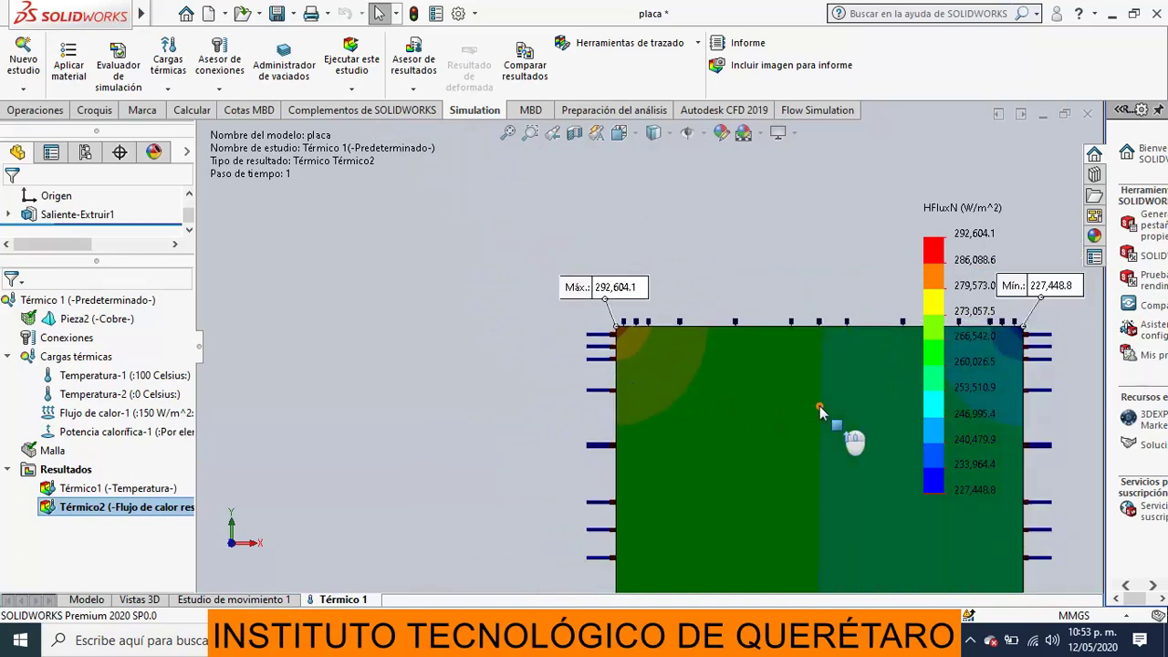
pyautogui.scroll(3, 826, 420)
pyautogui.scroll(-2, 812, 433)
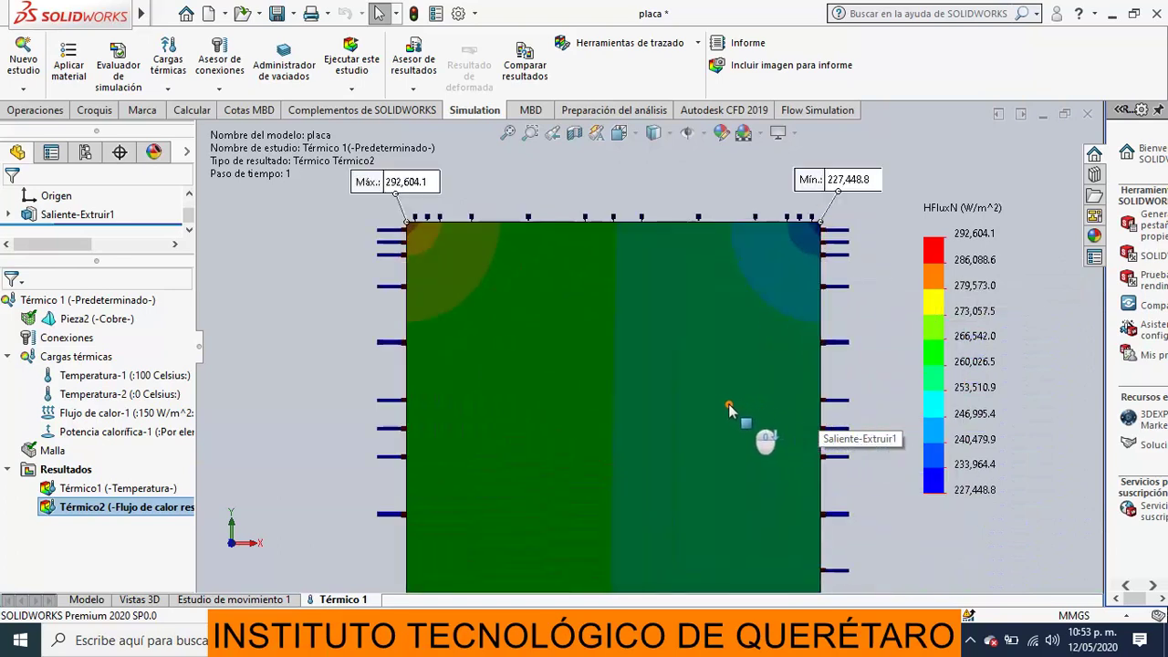
pyautogui.scroll(-1, 716, 386)
pyautogui.scroll(2, 717, 390)
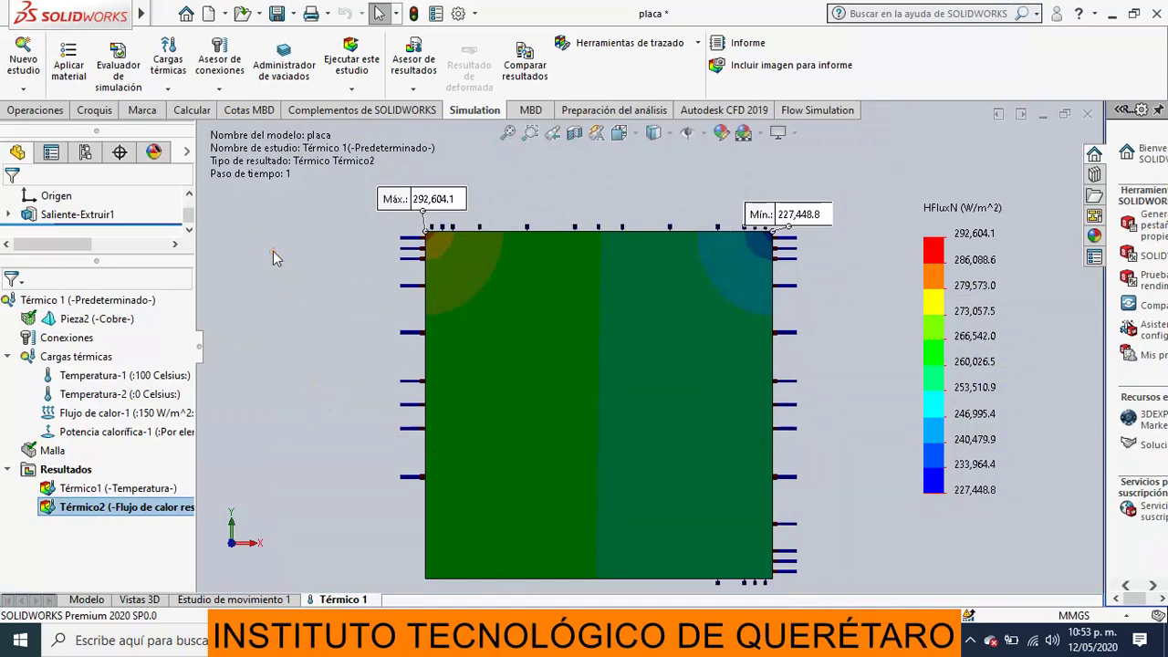
# Step: Save the placa document, return to the solid model and start a new sketch on the plate's front face
pyautogui.click(277, 14)
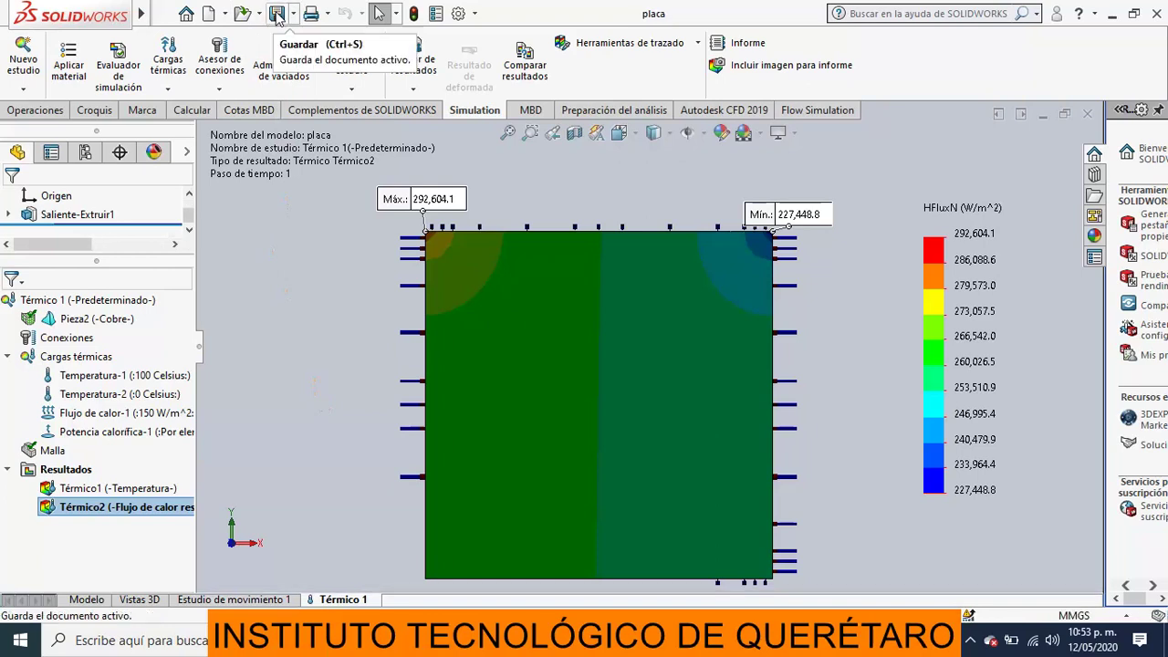
pyautogui.click(86, 600)
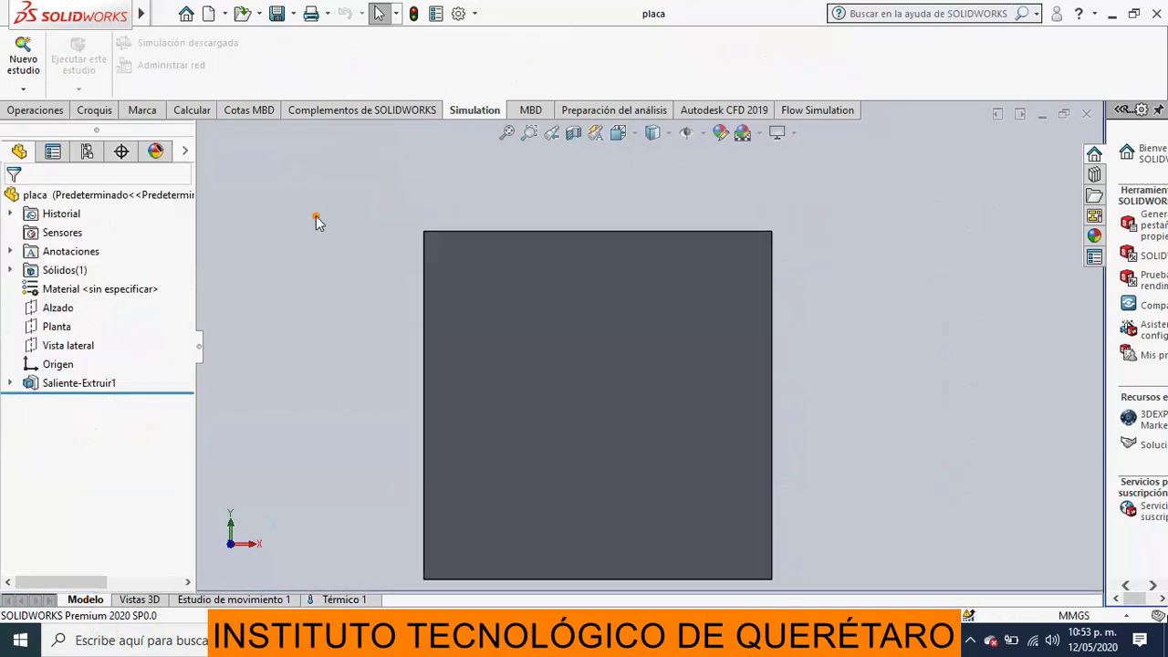
pyautogui.click(94, 110)
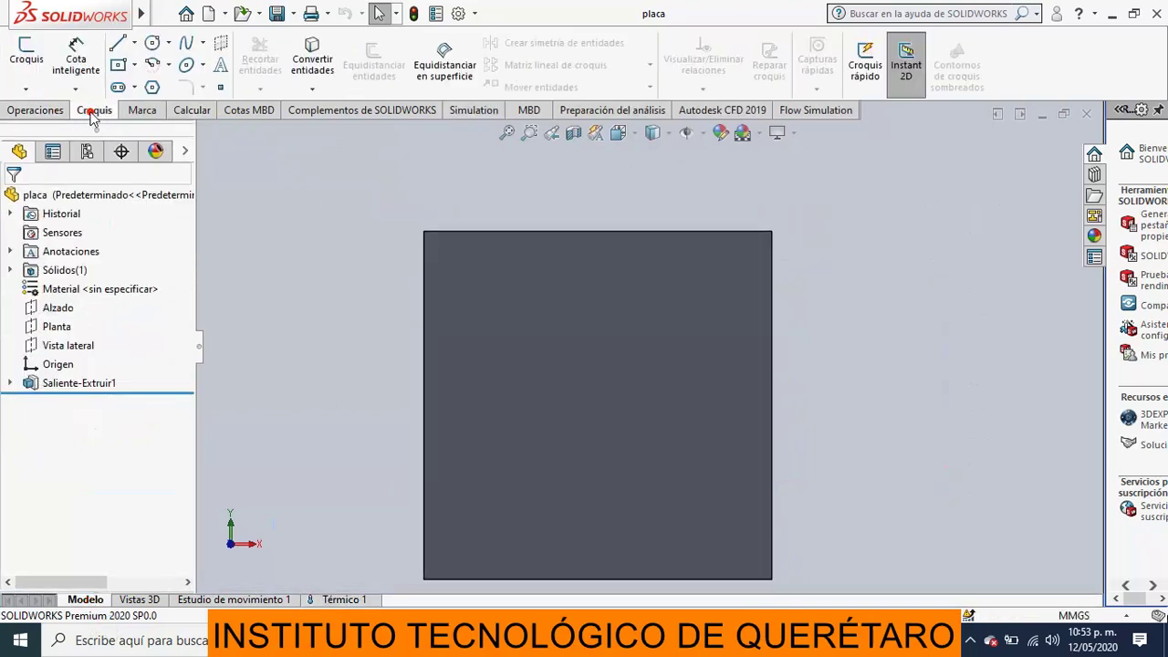
pyautogui.click(152, 42)
pyautogui.click(501, 360)
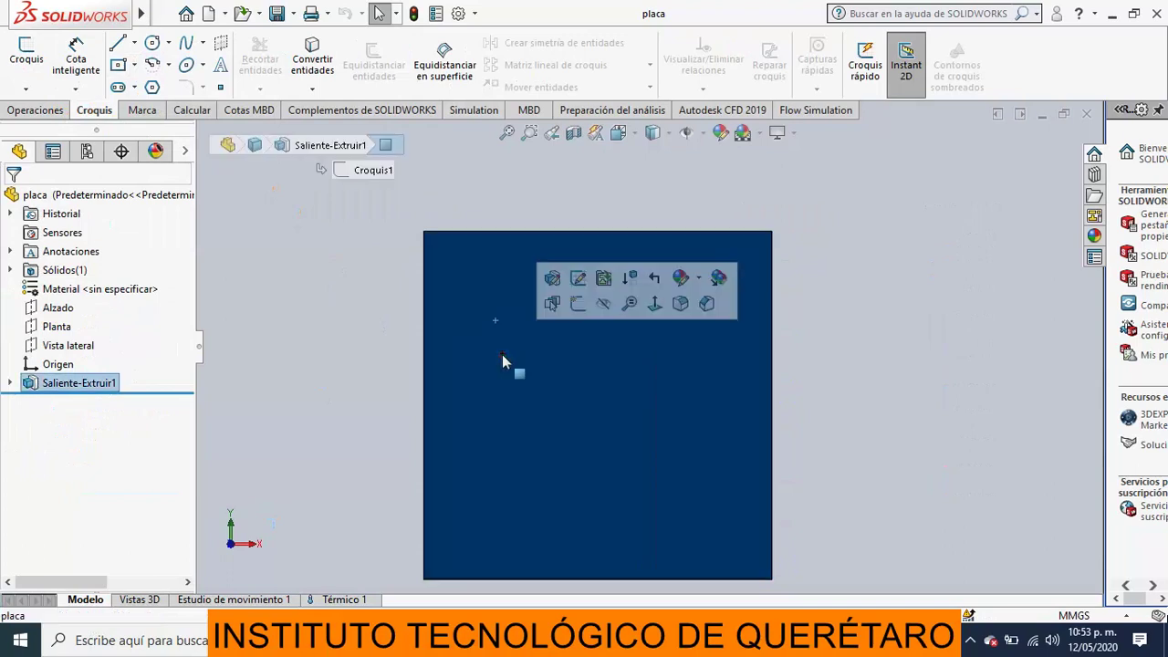
pyautogui.click(574, 304)
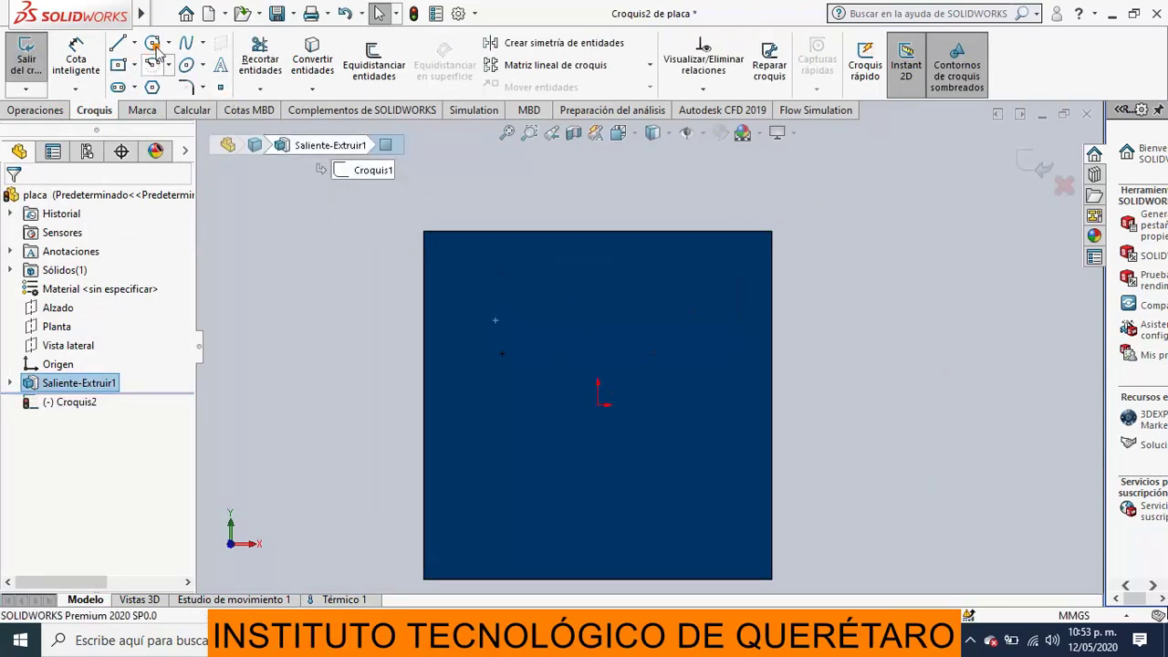
# Step: Sketch a small circle centred on the origin in the middle of the plate's front face
pyautogui.click(153, 44)
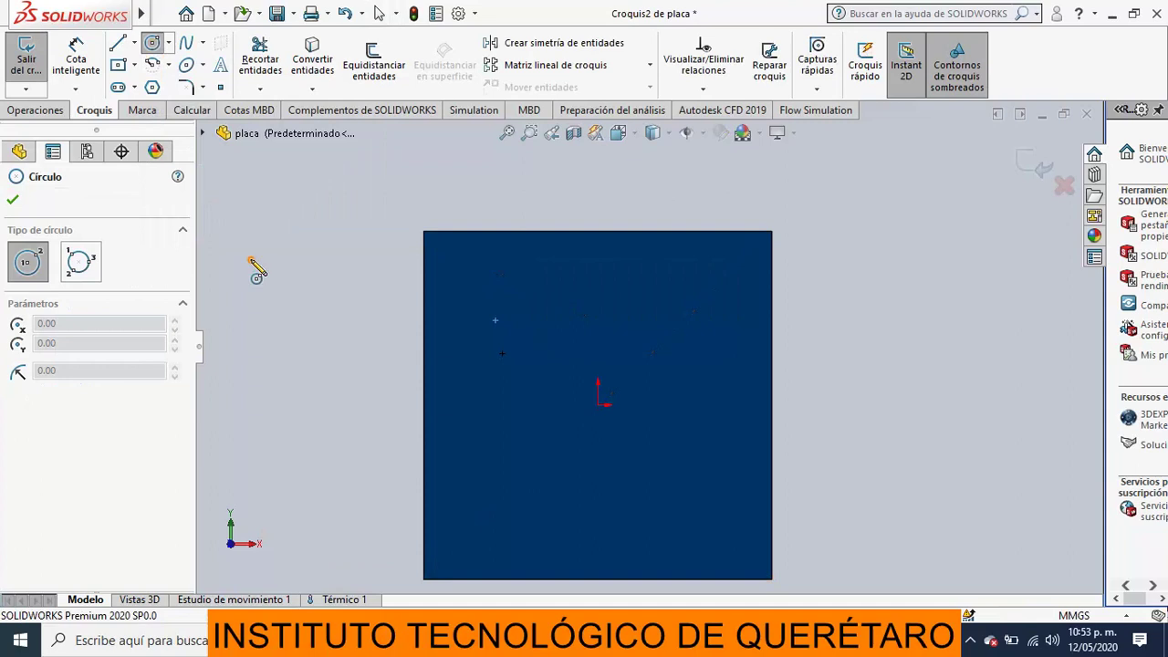
pyautogui.click(598, 401)
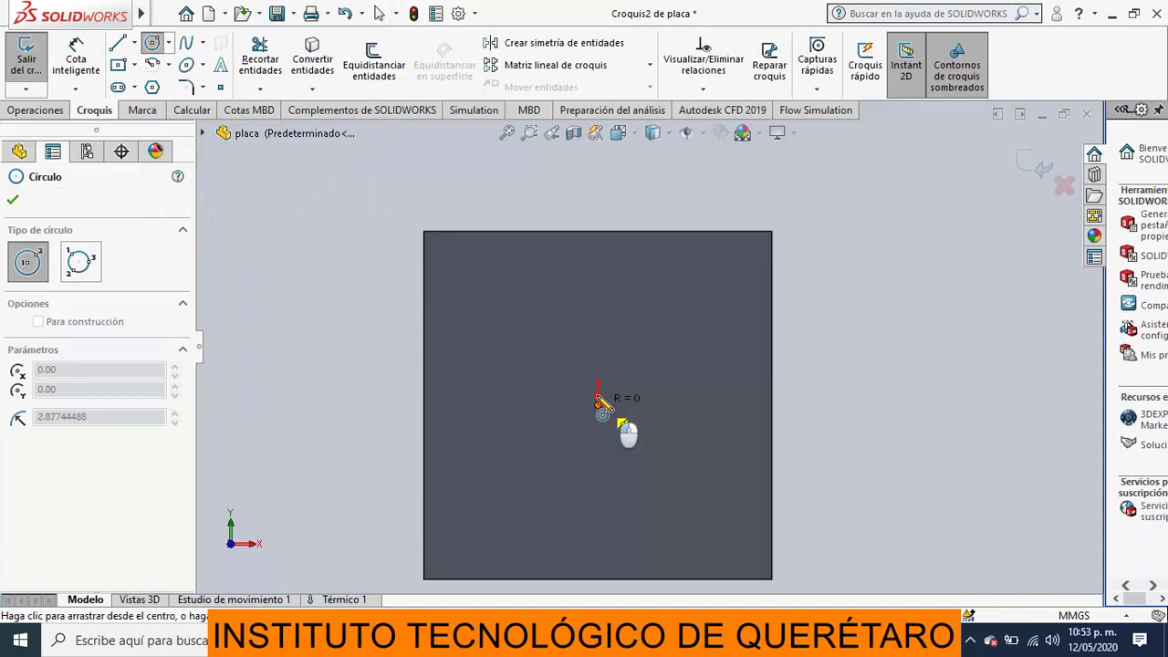
pyautogui.click(575, 381)
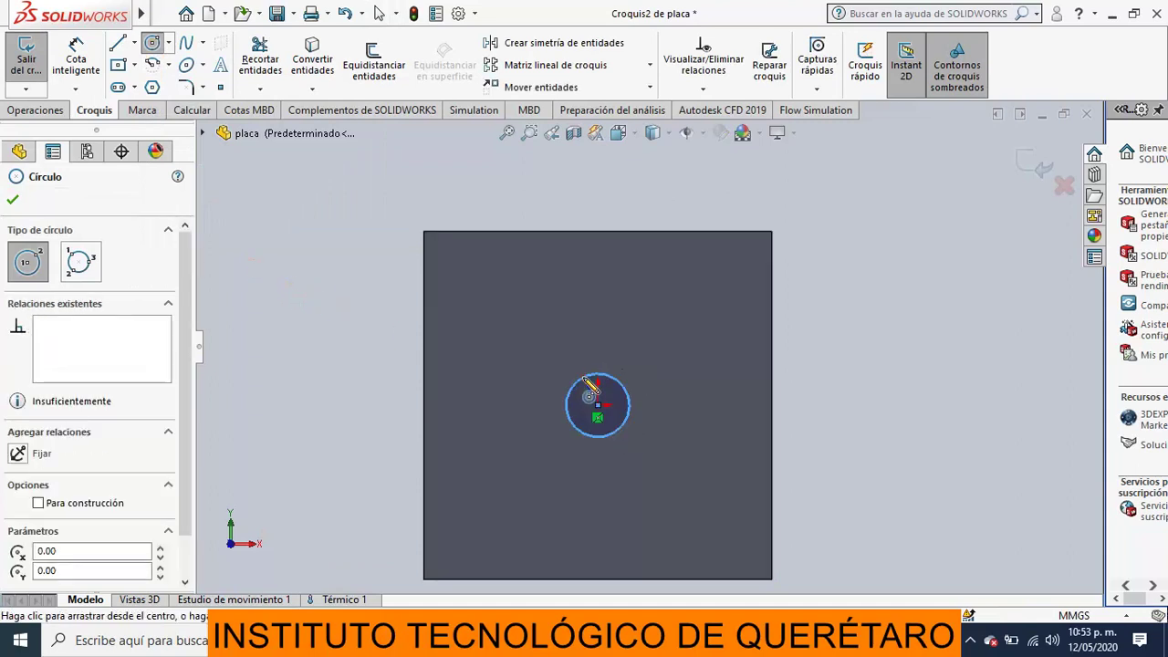
pyautogui.click(13, 197)
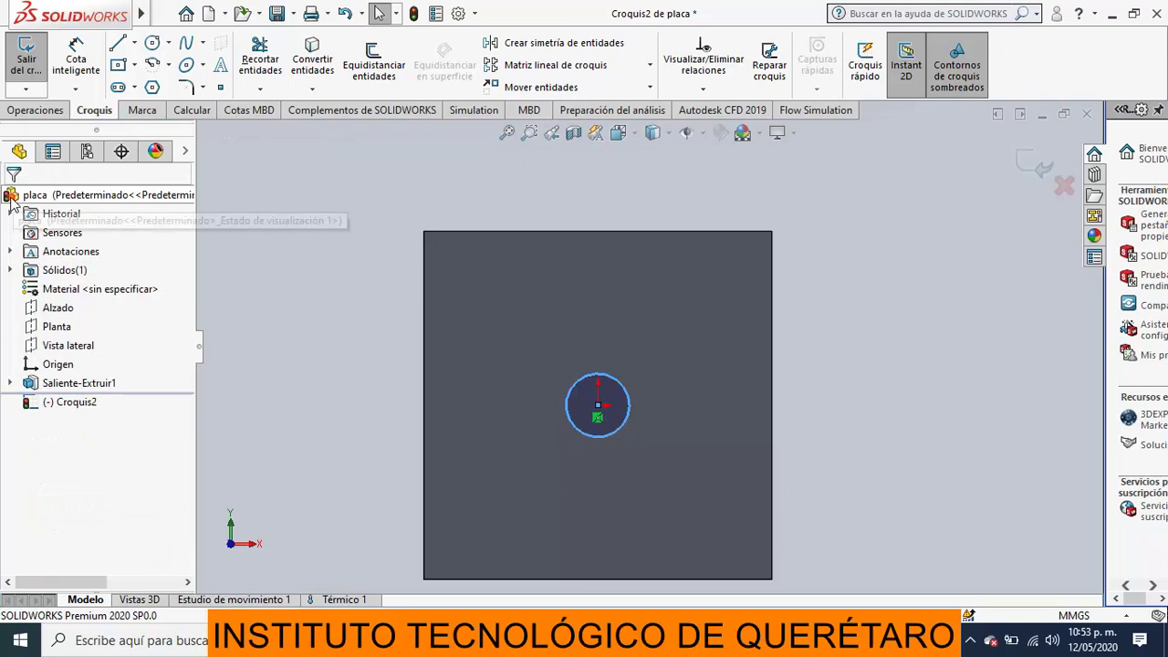
# Step: Cut-extrude the central circle 10 mm deep through the plate and save the part
pyautogui.click(40, 113)
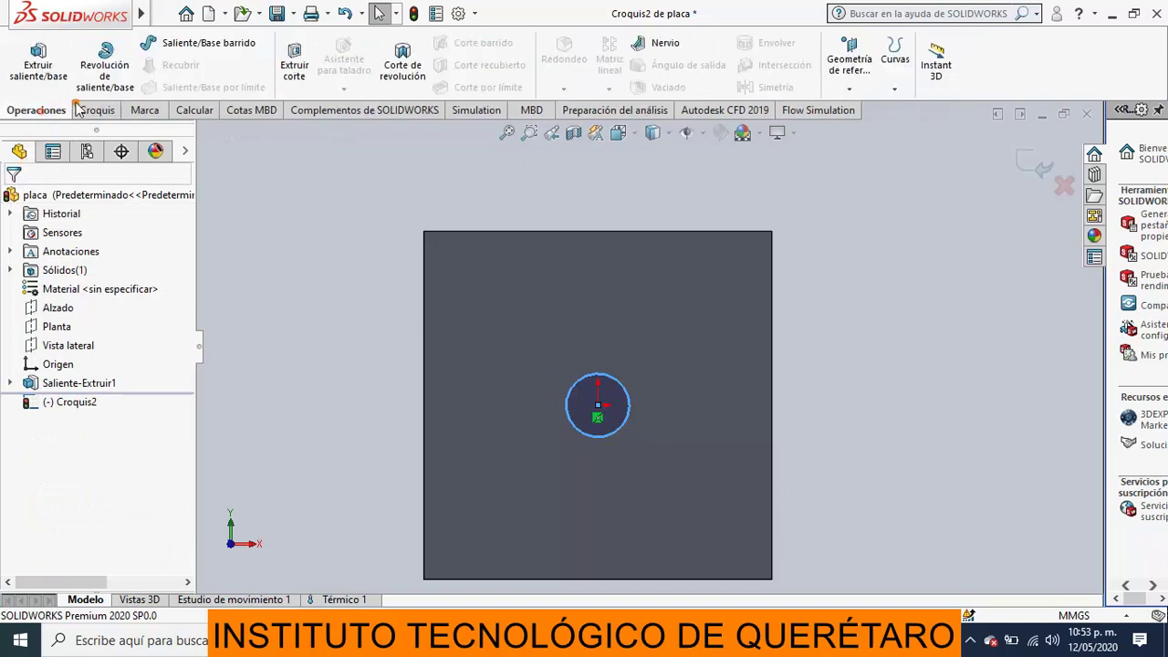
pyautogui.click(292, 60)
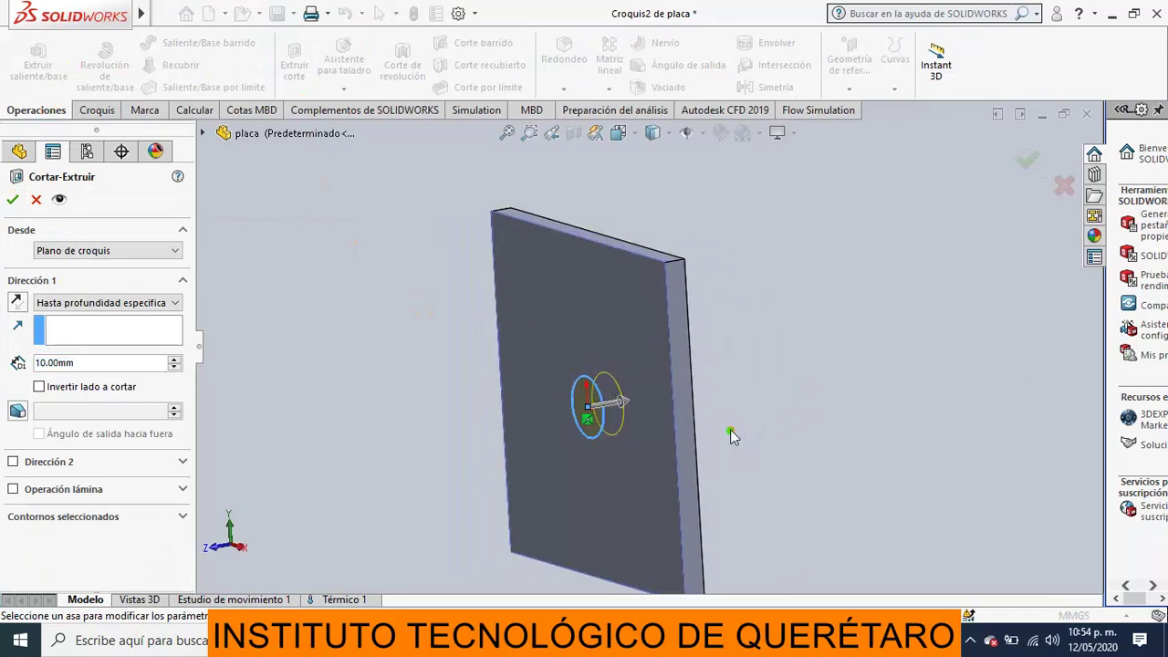
pyautogui.click(13, 200)
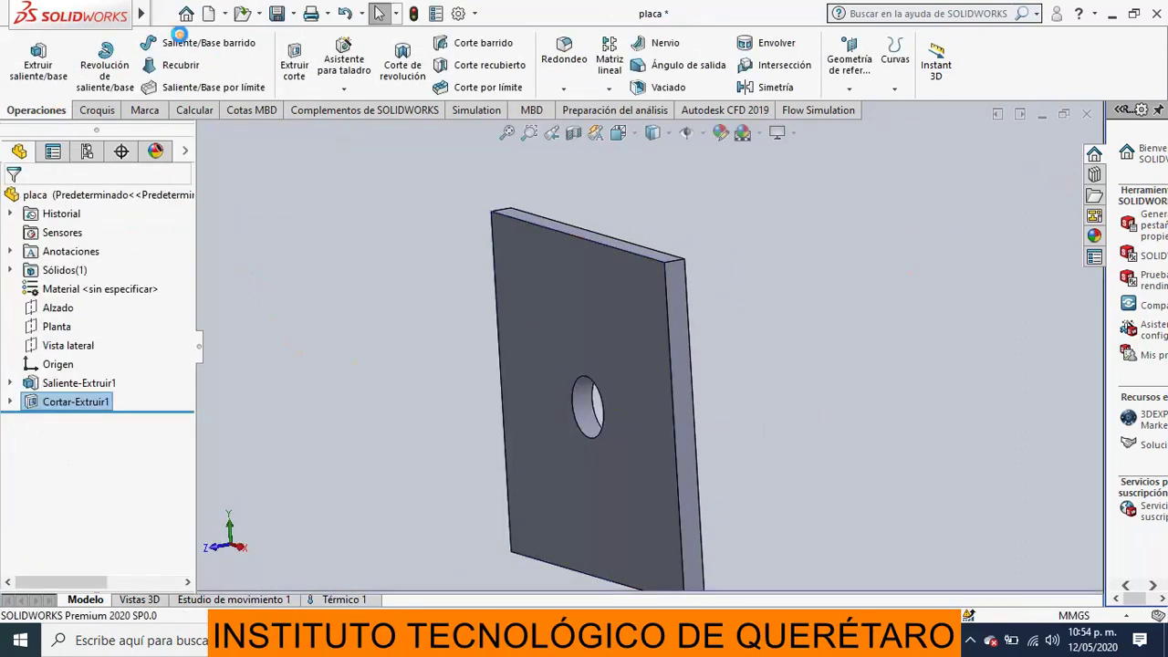
pyautogui.click(277, 15)
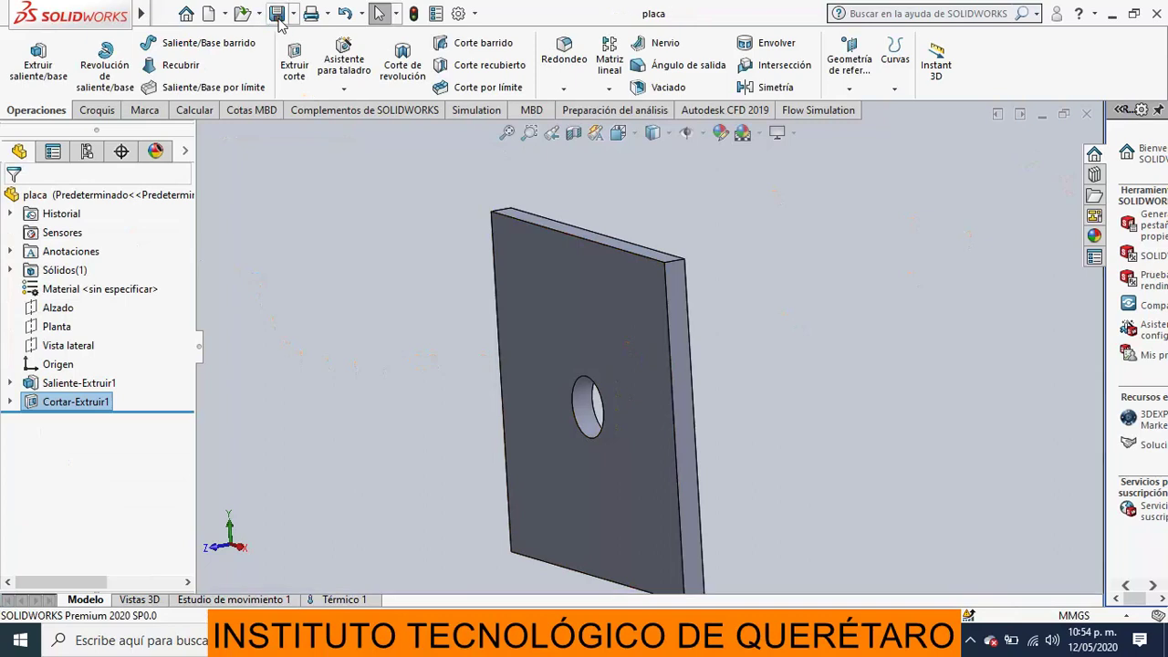
# Step: Return to the Térmico 1 study and start a convection load on the inner cylindrical face of the central hole
pyautogui.click(340, 599)
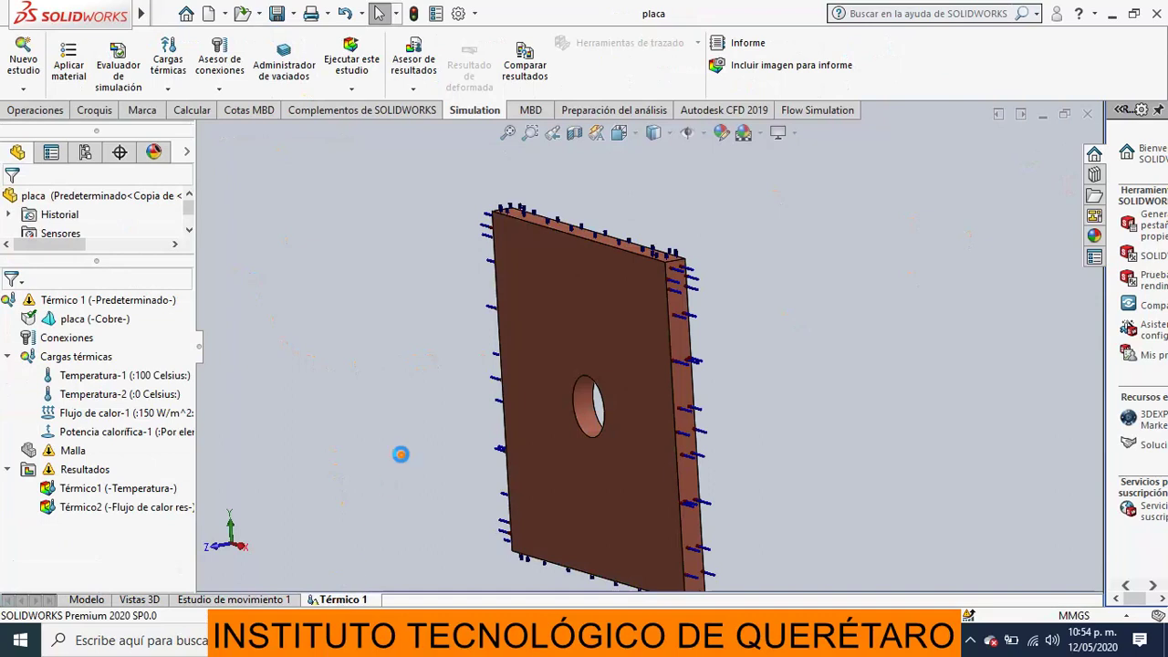
pyautogui.scroll(-2, 789, 525)
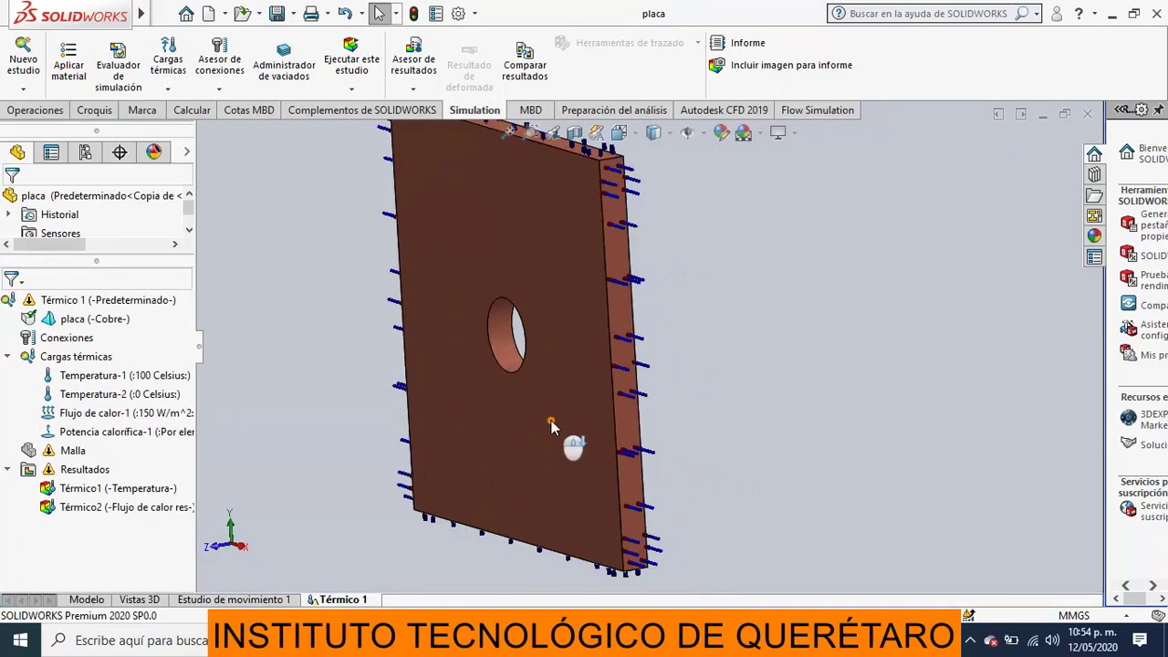
pyautogui.click(170, 89)
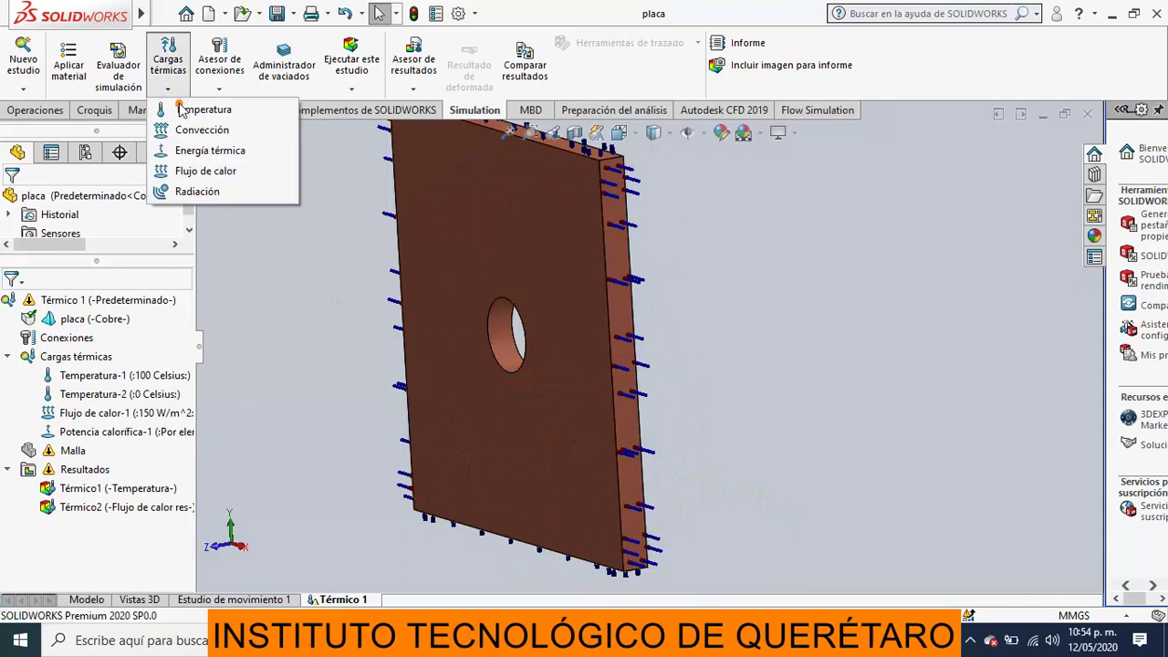
pyautogui.click(186, 133)
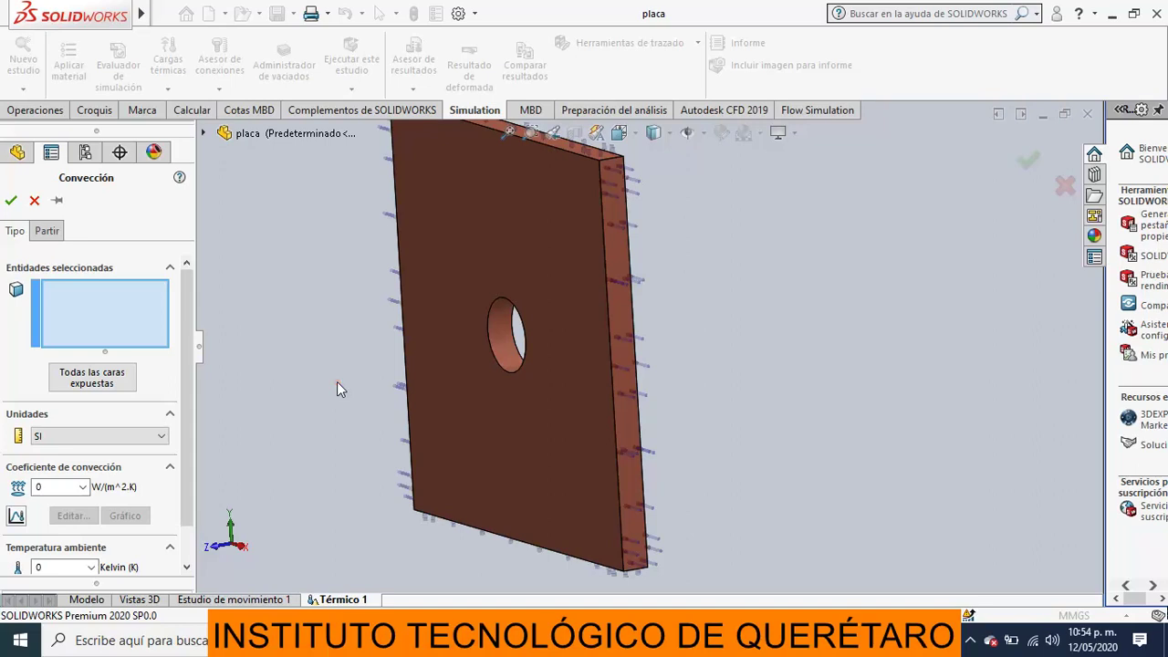
pyautogui.click(504, 340)
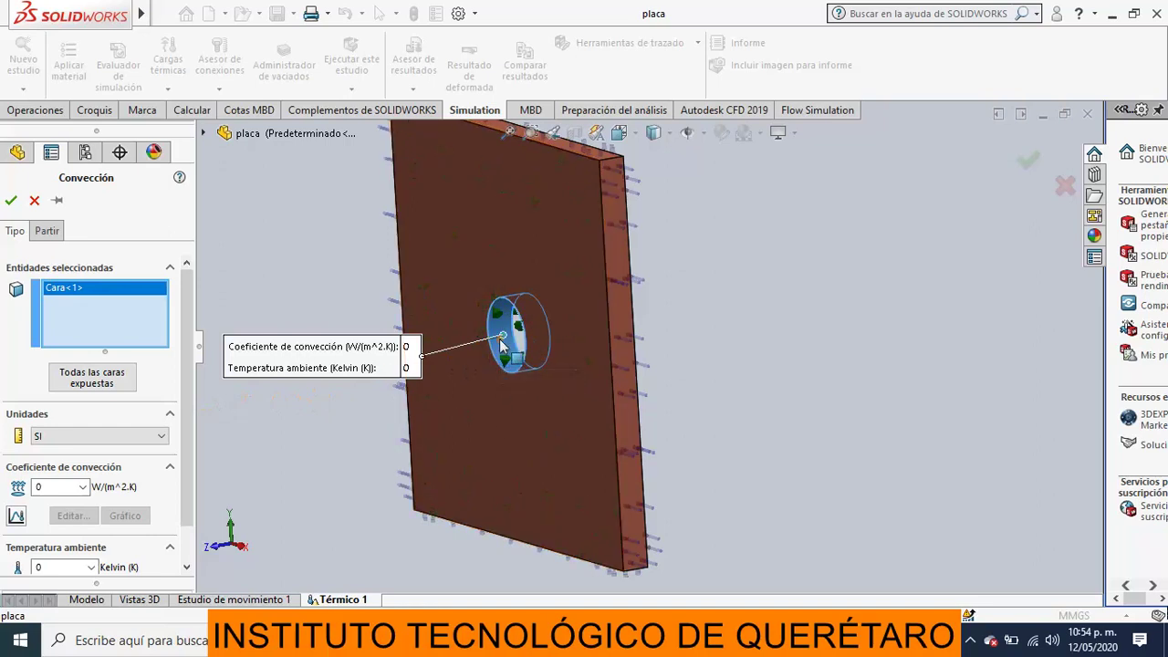
pyautogui.moveTo(503, 346); pyautogui.dragTo(524, 340, button='middle')
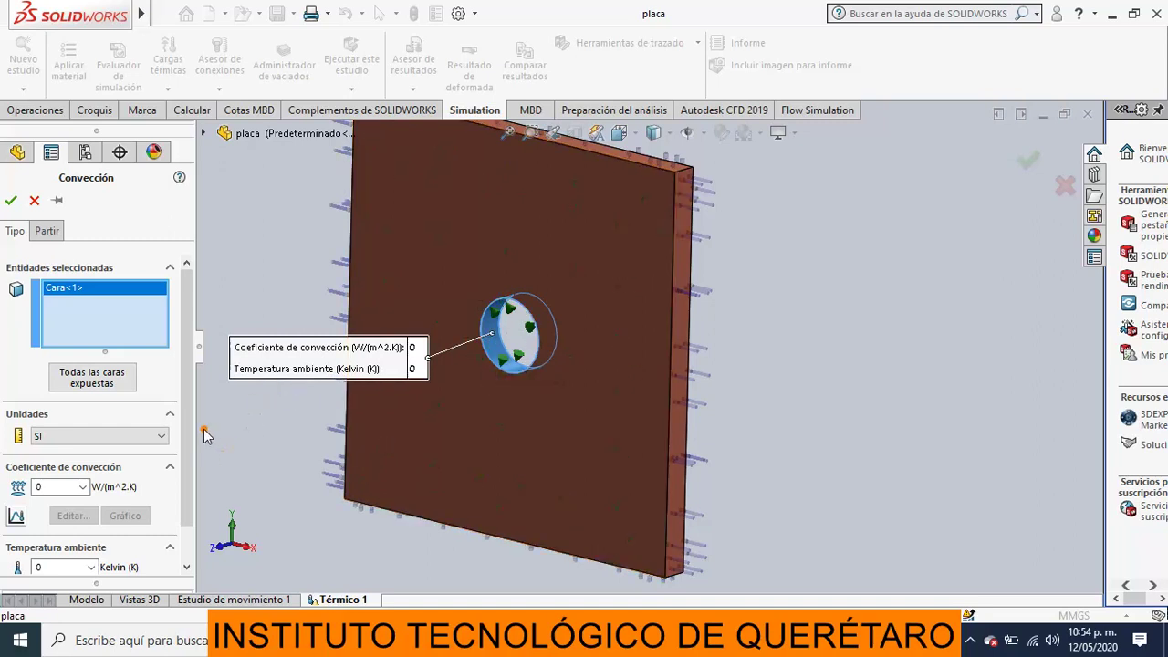
# Step: Set the hole's convection coefficient to 100 W/(m^2·K) and its ambient temperature to 283 K, and accept the load
pyautogui.scroll(-2, 182, 441)
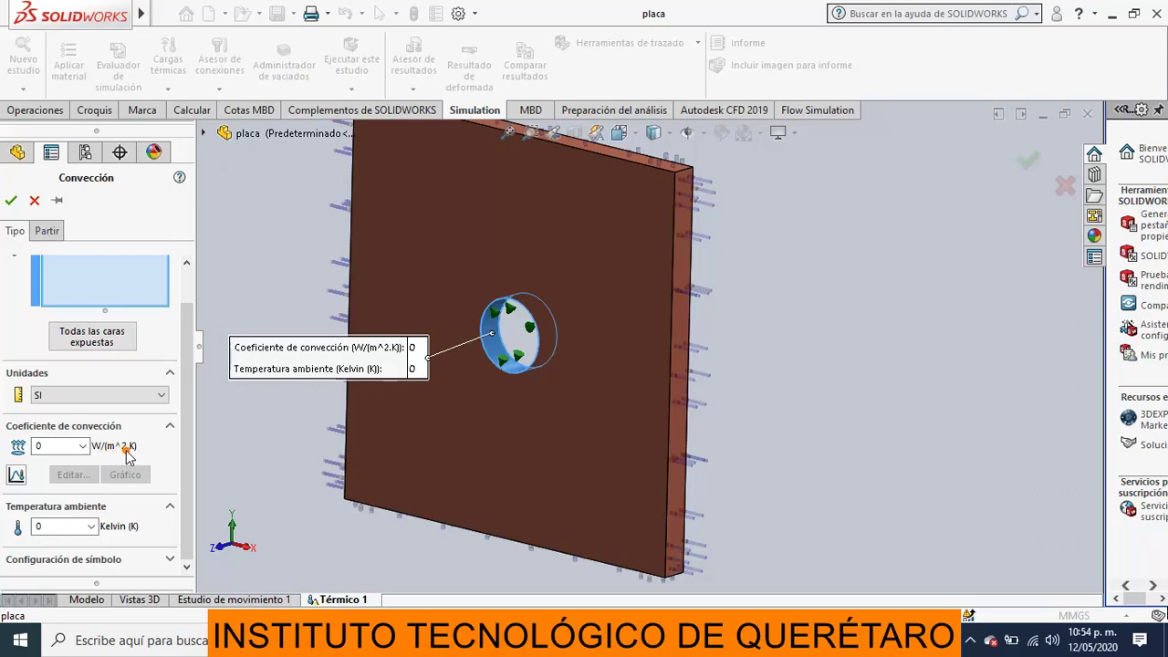
pyautogui.doubleClick(55, 446)
pyautogui.write('100')
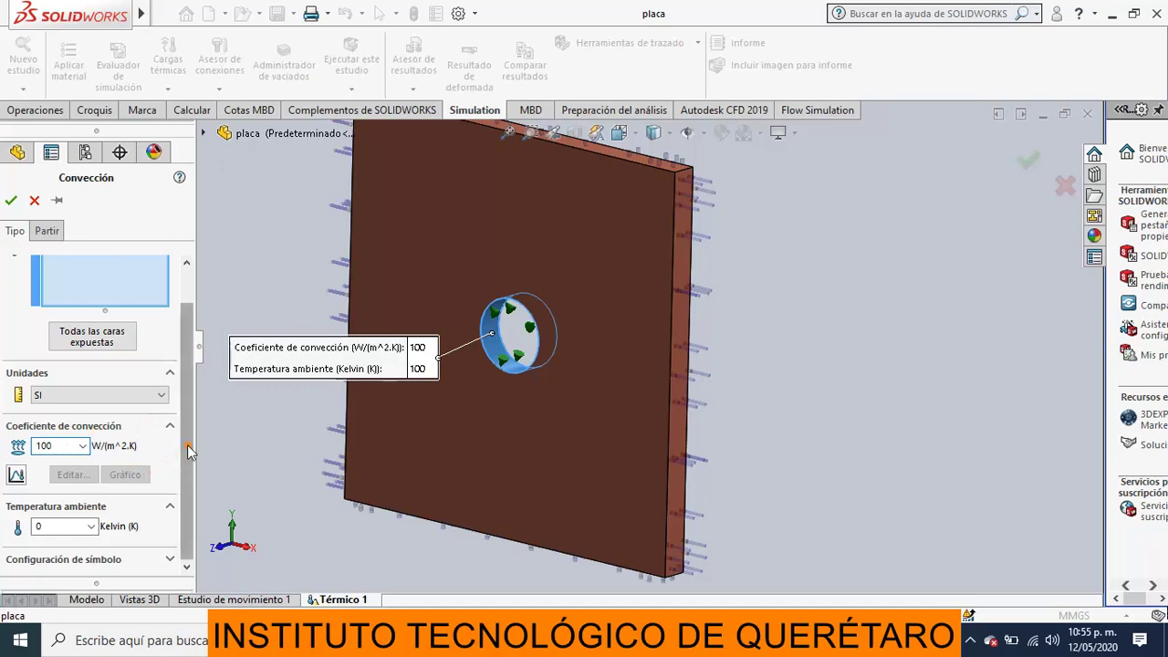
pyautogui.click(55, 527)
pyautogui.doubleClick(55, 527)
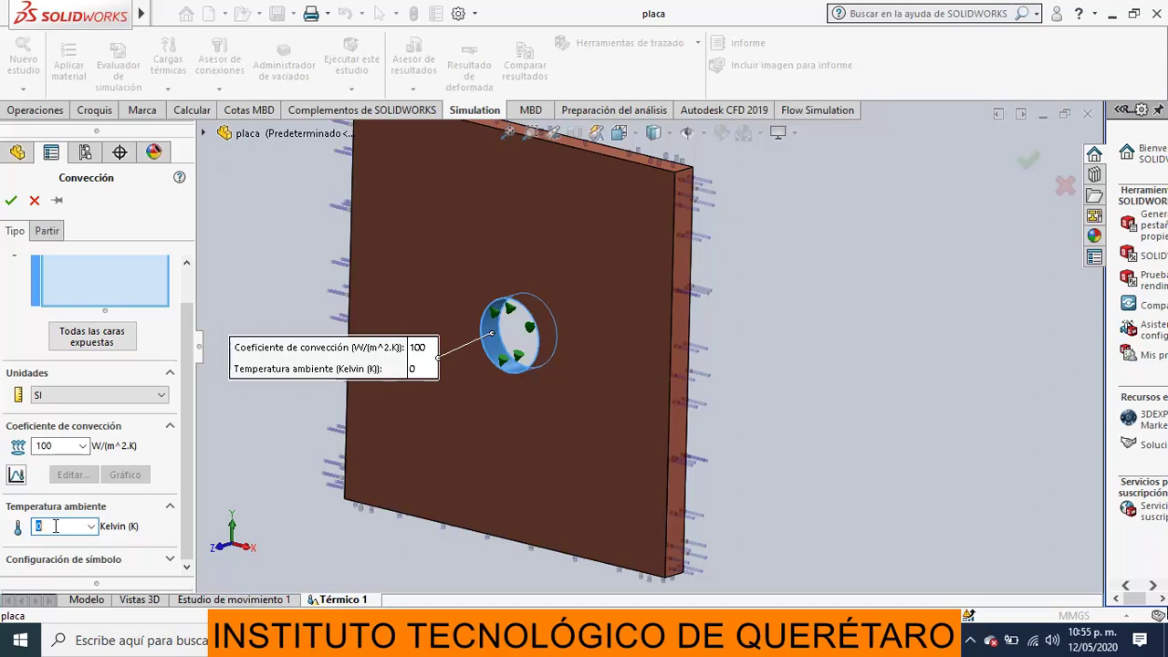
pyautogui.write('283')
pyautogui.click(9, 536)
pyautogui.click(11, 200)
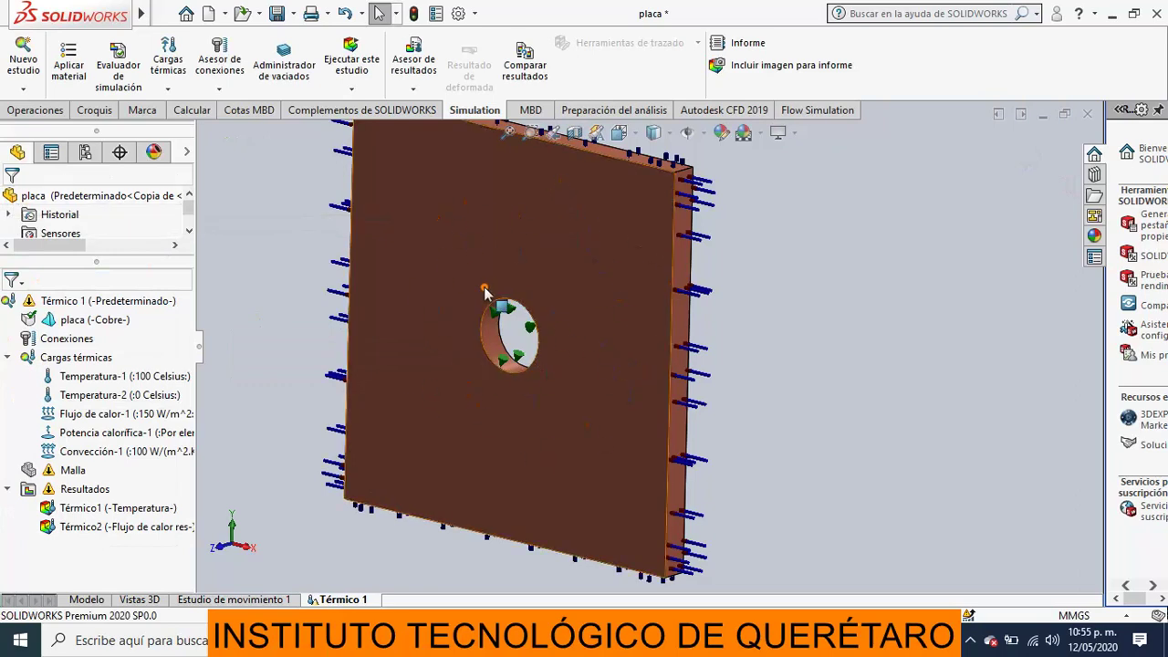
# Step: Run the Térmico 1 study with the convection load and view the temperature plot from the front
pyautogui.click(501, 341)
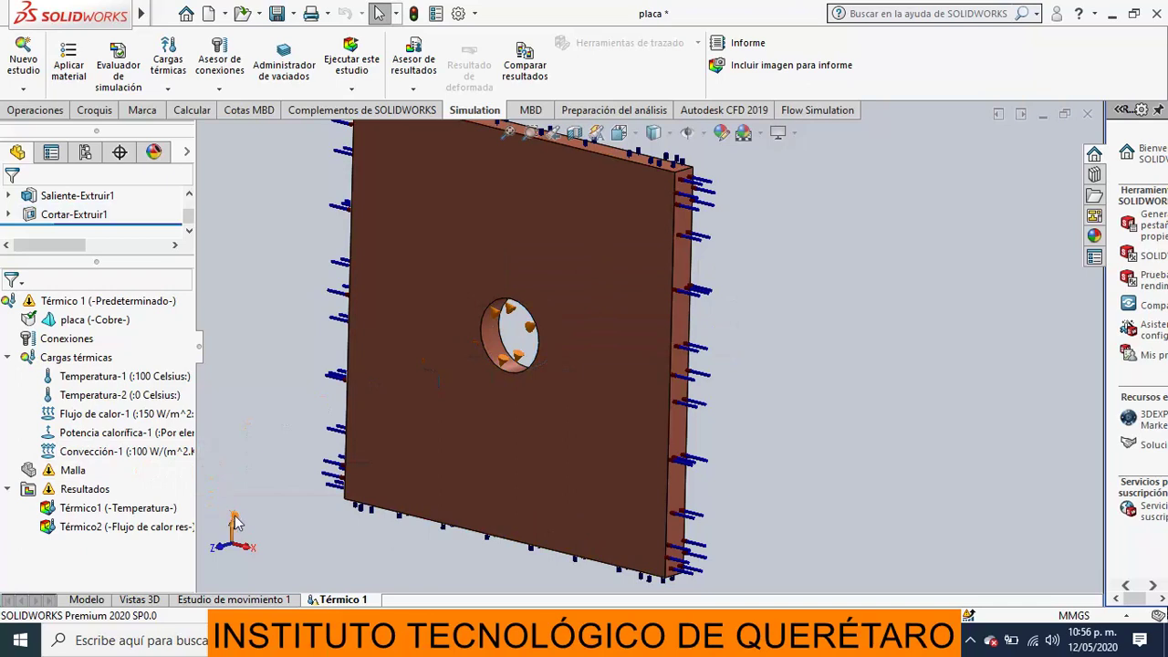
pyautogui.click(355, 66)
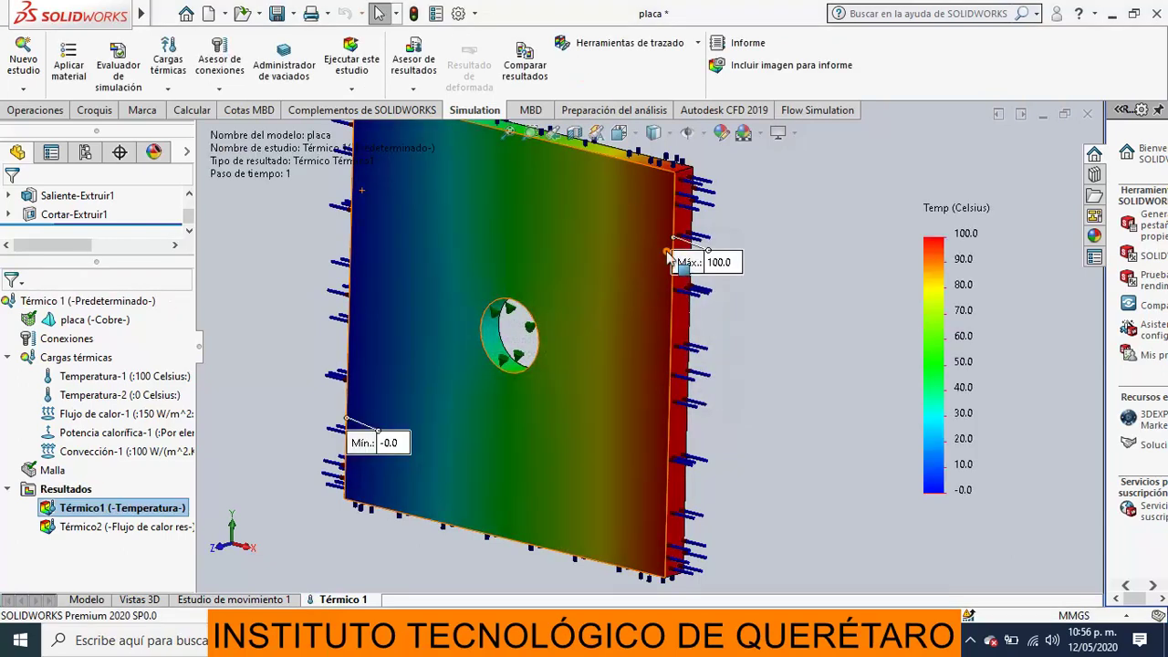
pyautogui.hotkey('ctrl', '1')
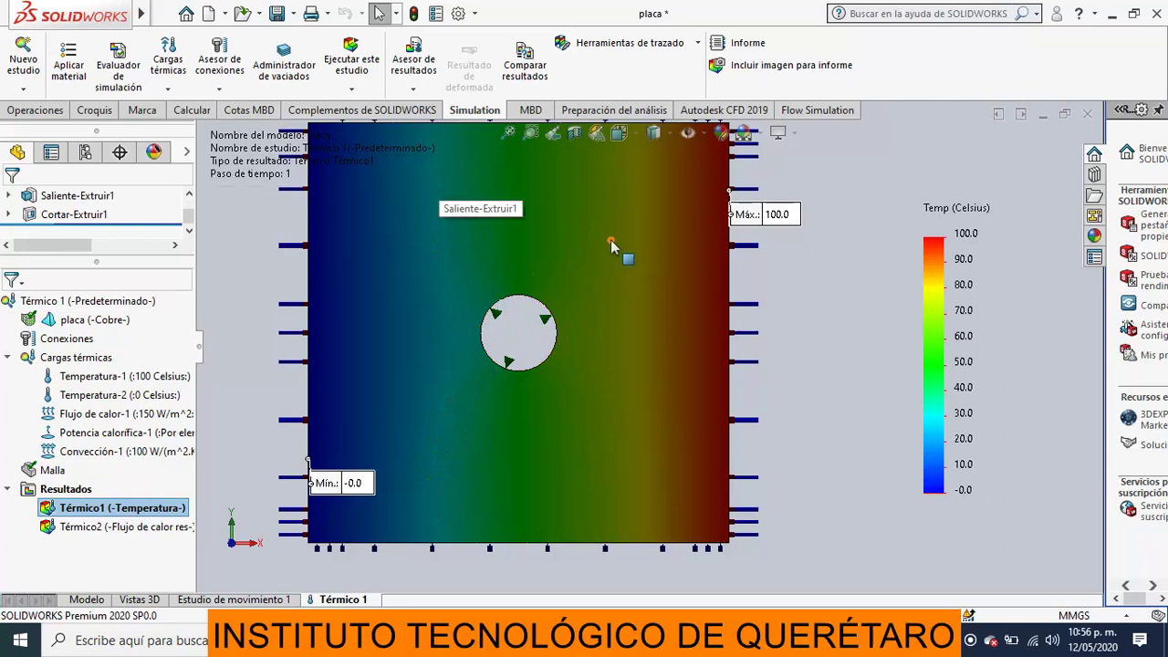
# Step: Show the Térmico2 heat flux plot, reposition its minimum and maximum labels beside the plate, and inspect the bands around the hole
pyautogui.rightClick(78, 526)
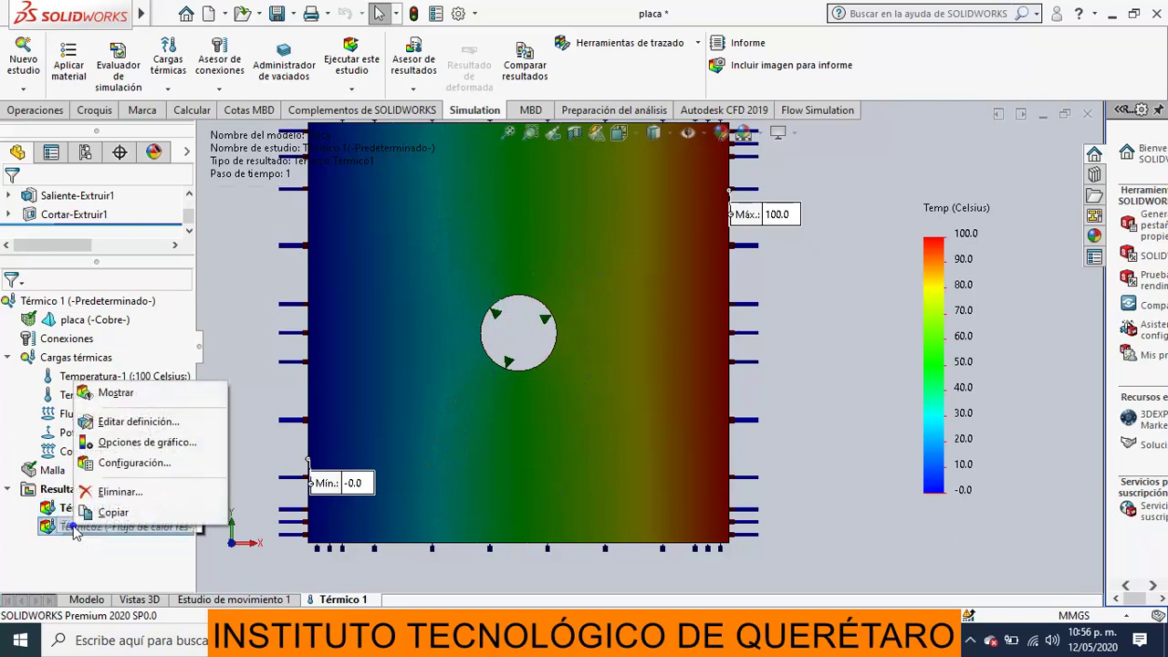
pyautogui.click(108, 397)
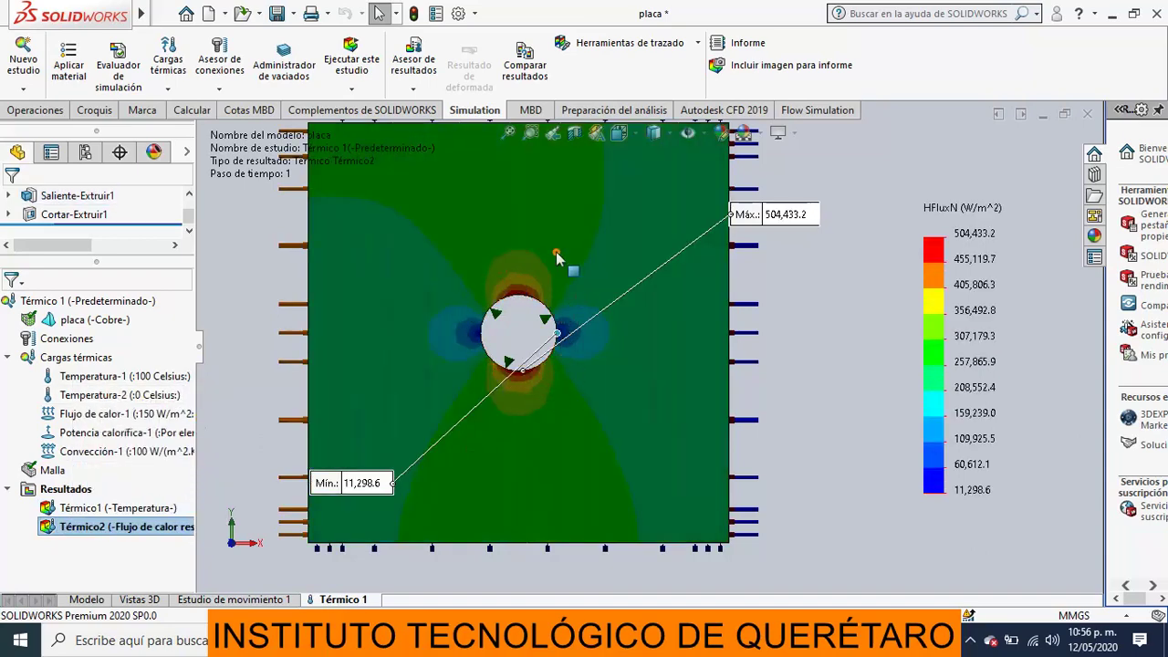
pyautogui.moveTo(392, 482); pyautogui.dragTo(816, 173)
pyautogui.moveTo(801, 217); pyautogui.dragTo(850, 415)
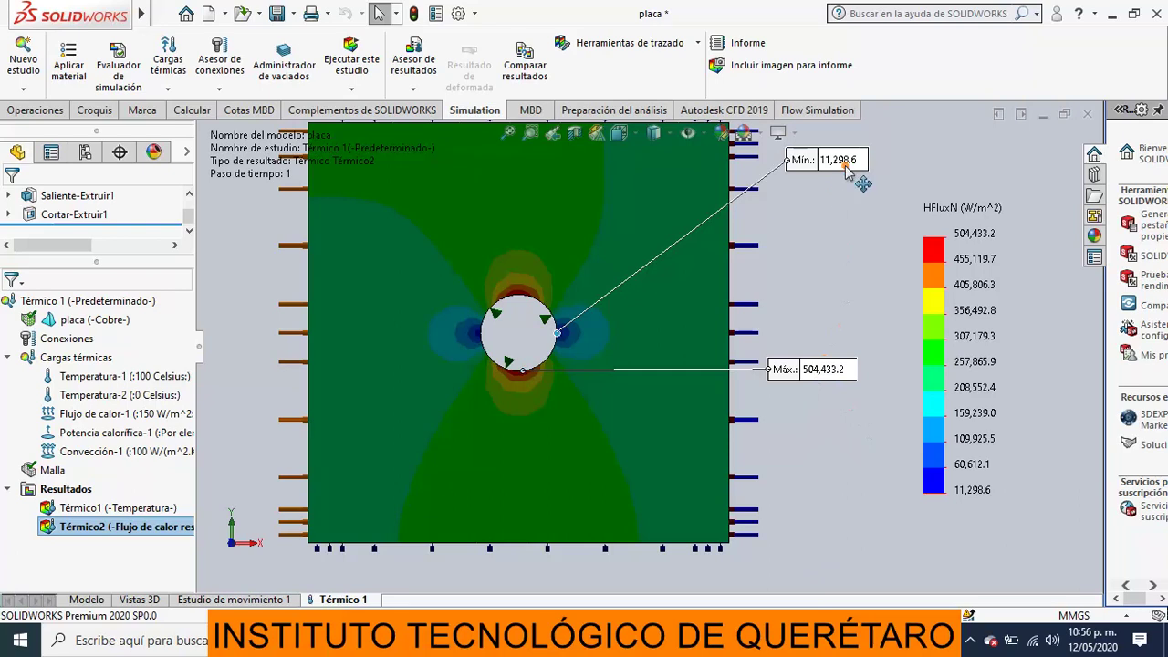
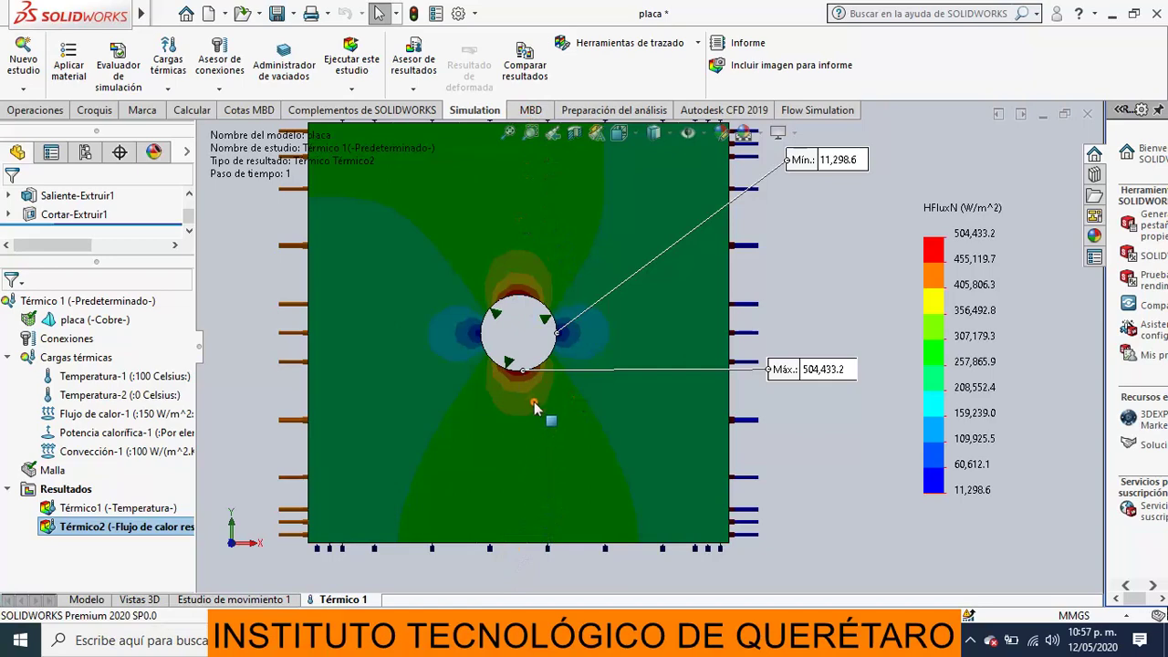
pyautogui.scroll(-3, 531, 381)
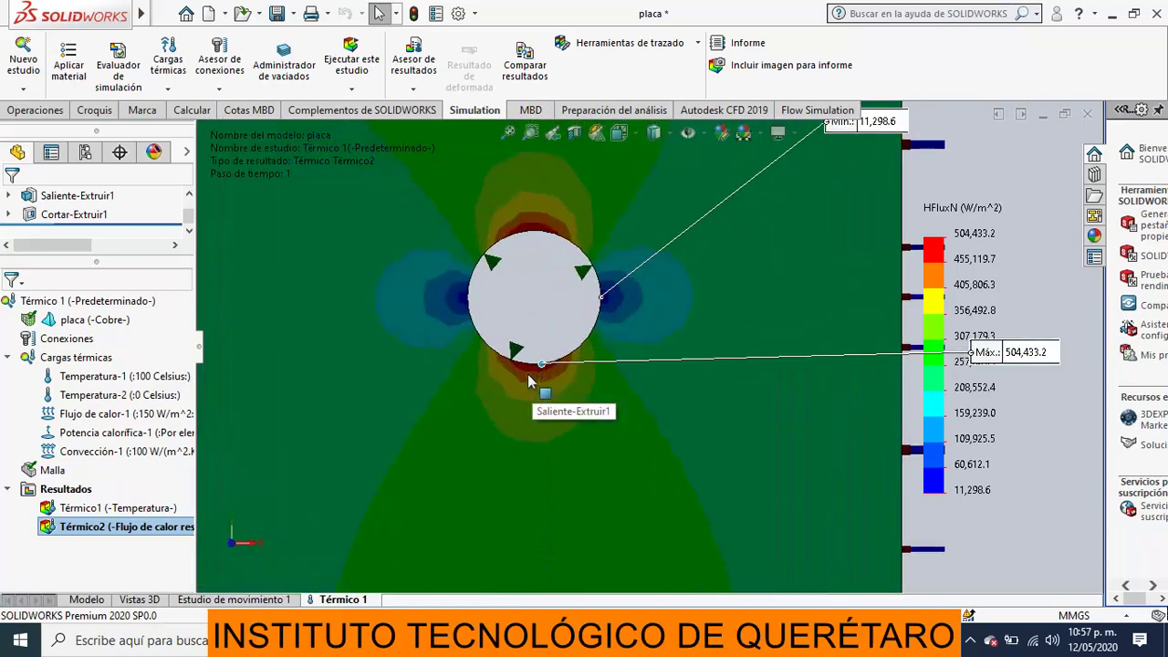
pyautogui.scroll(3, 536, 388)
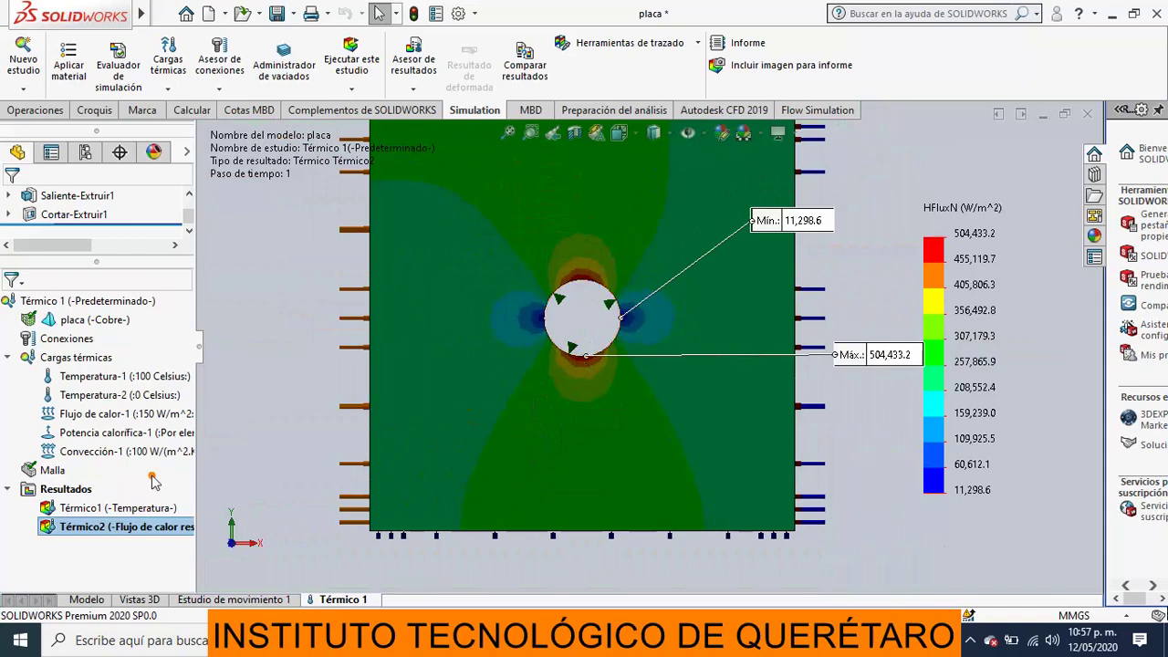
# Step: Edit the Térmico2 plot definition to display the resultant heat flux as a vector plot
pyautogui.rightClick(82, 528)
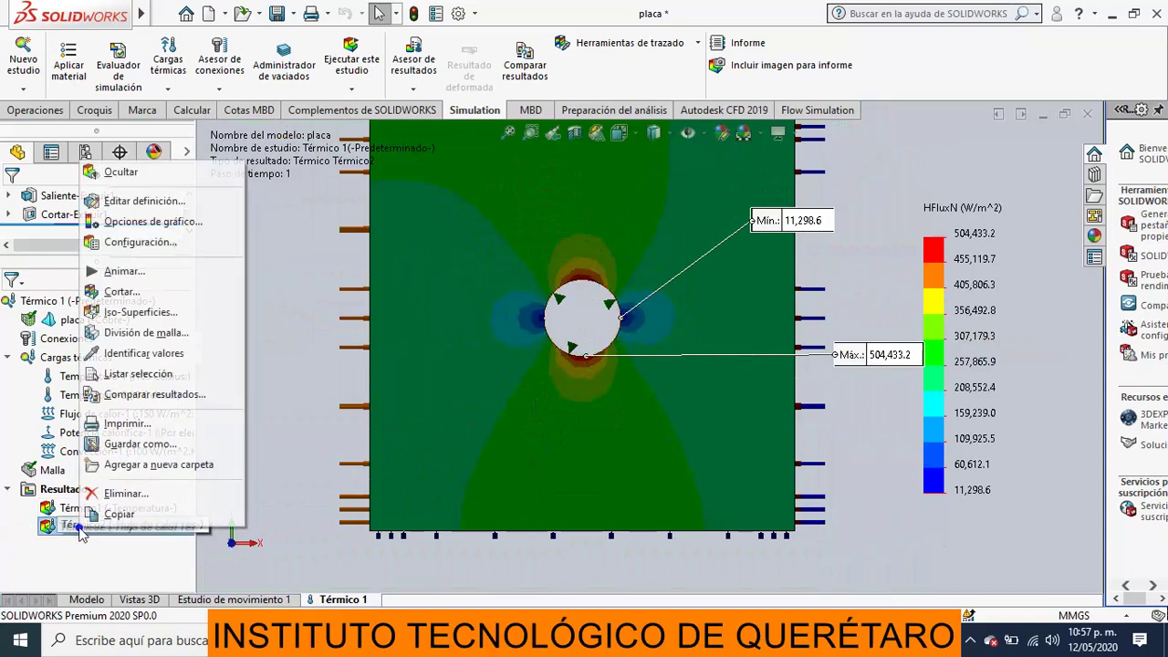
pyautogui.click(144, 203)
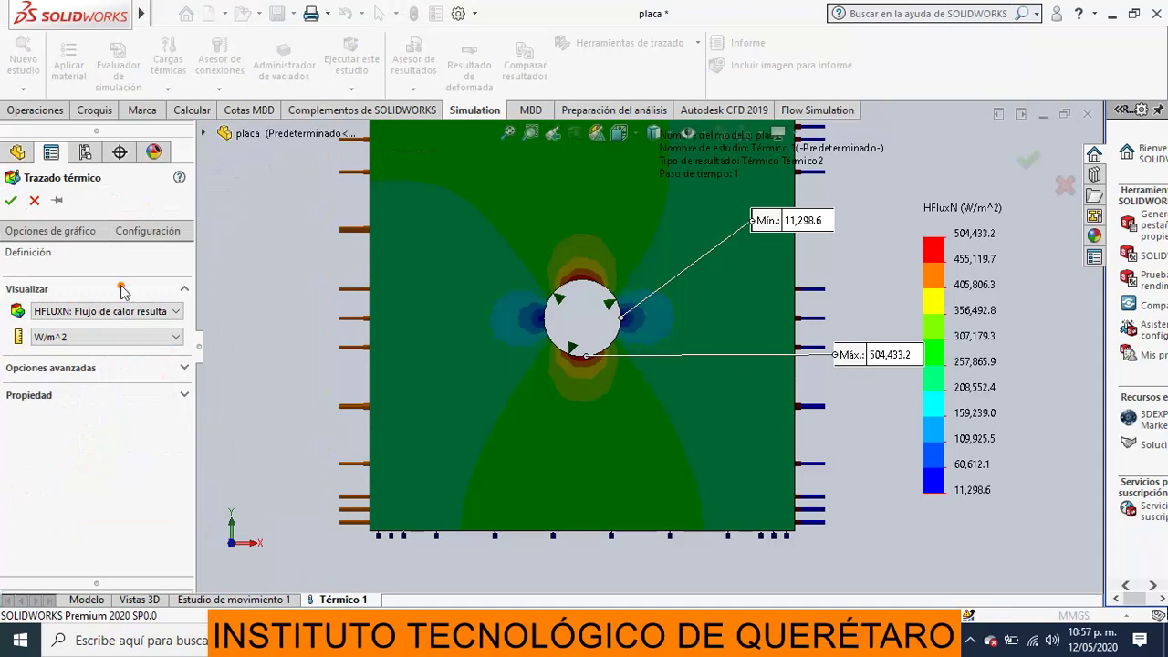
pyautogui.click(182, 370)
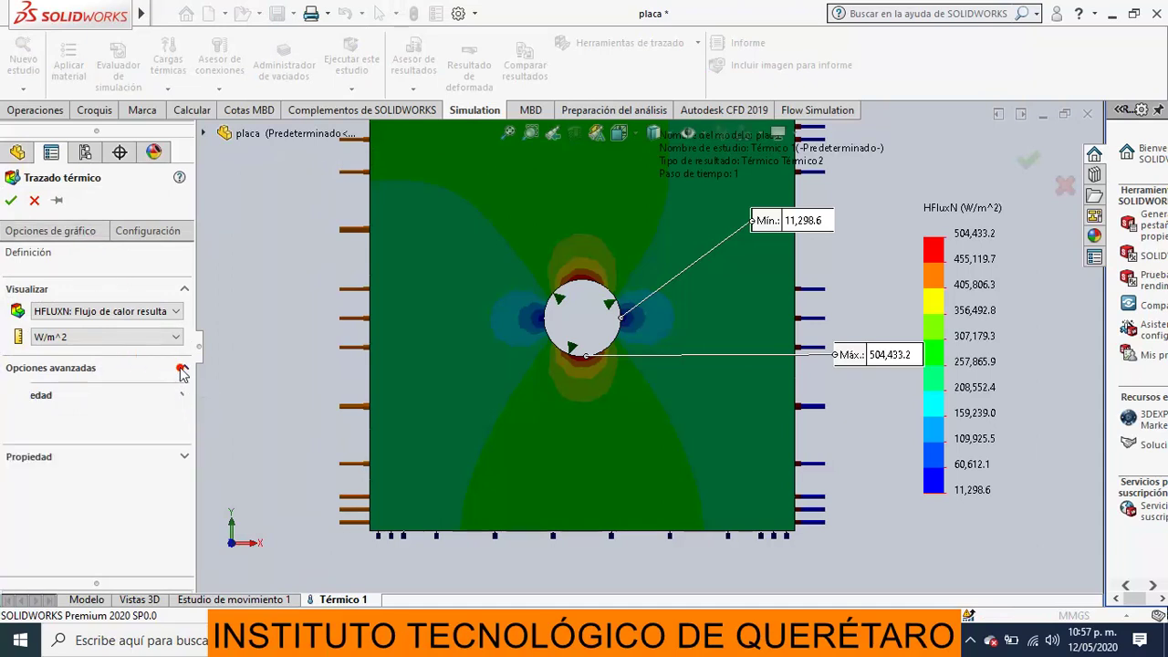
pyautogui.click(33, 394)
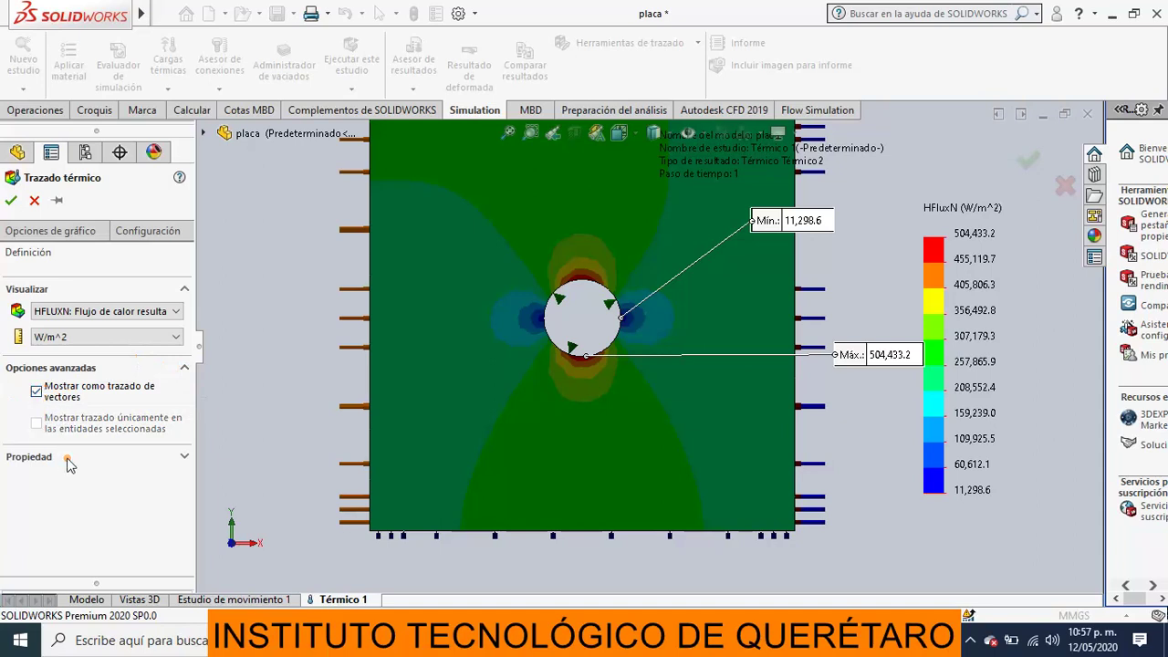
pyautogui.click(12, 202)
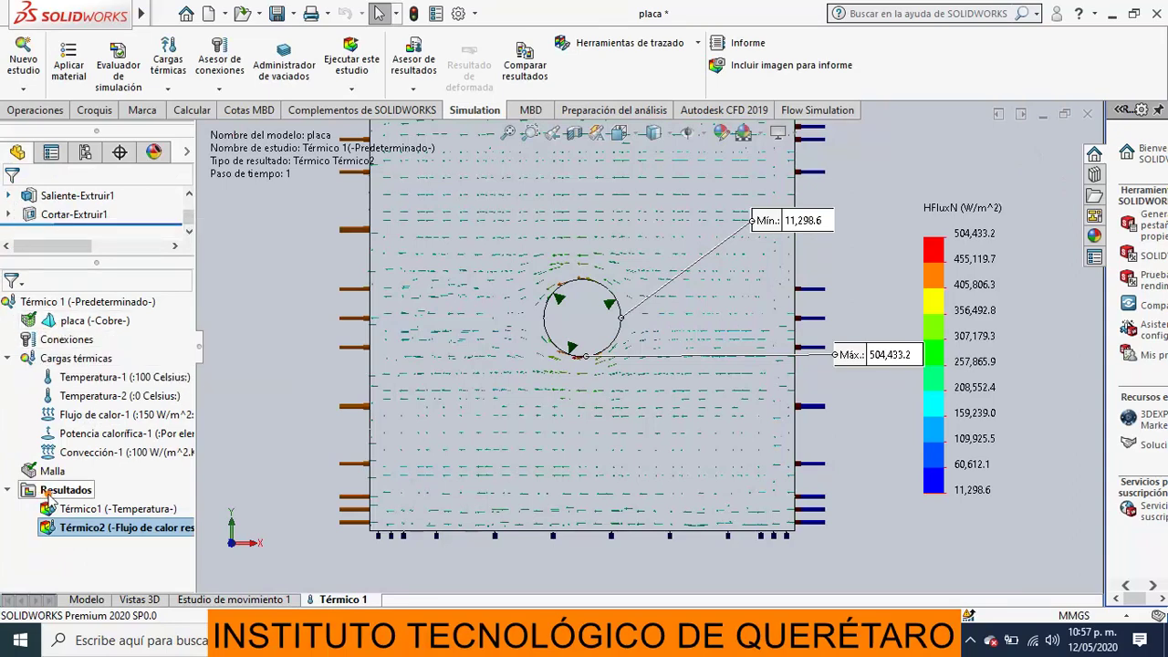
# Step: Set the heat flux vector size to 300% and examine the arrows' direction around the central hole
pyautogui.rightClick(68, 527)
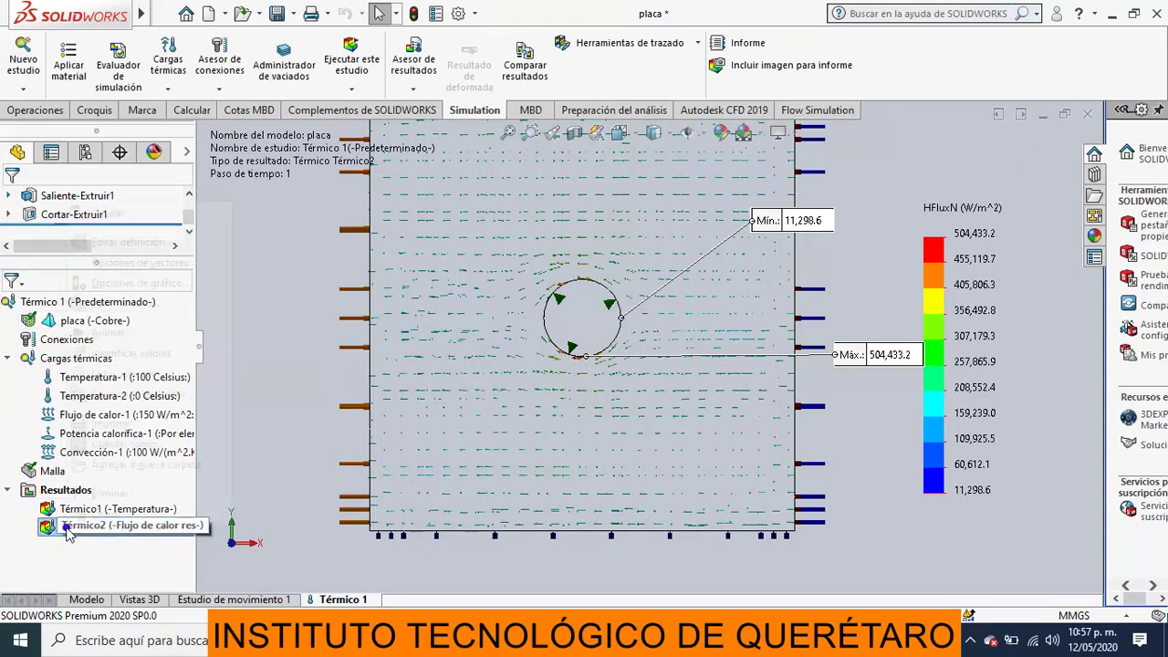
pyautogui.click(114, 263)
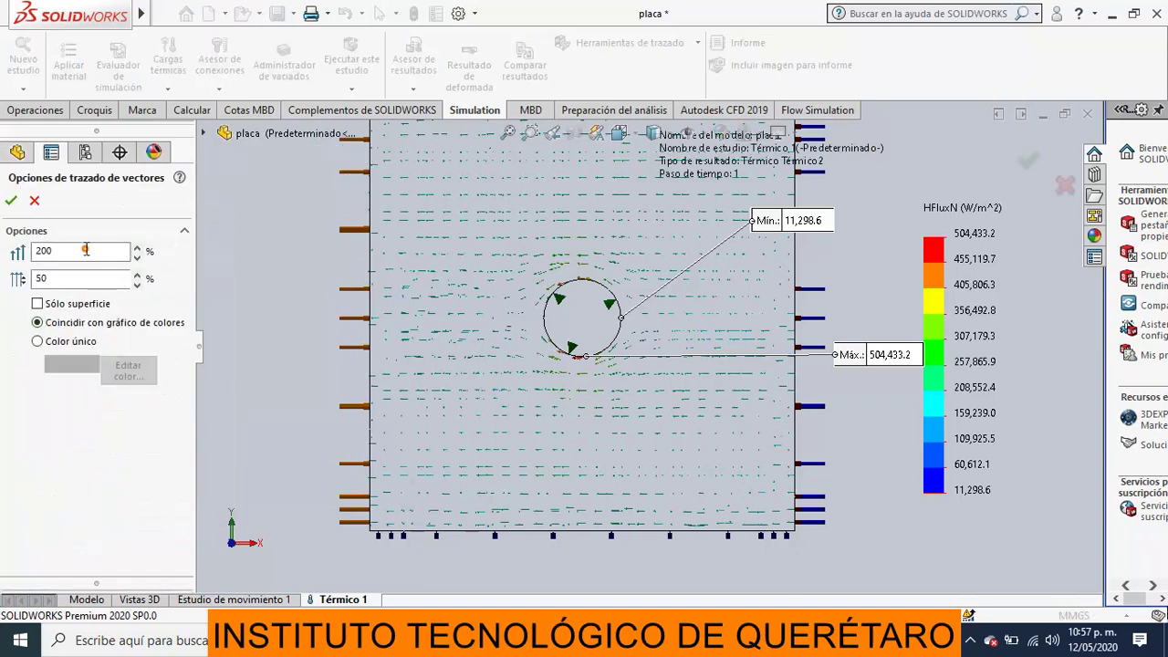
pyautogui.click(66, 249)
pyautogui.moveTo(60, 250); pyautogui.dragTo(33, 249)
pyautogui.write('300')
pyautogui.press('Return')
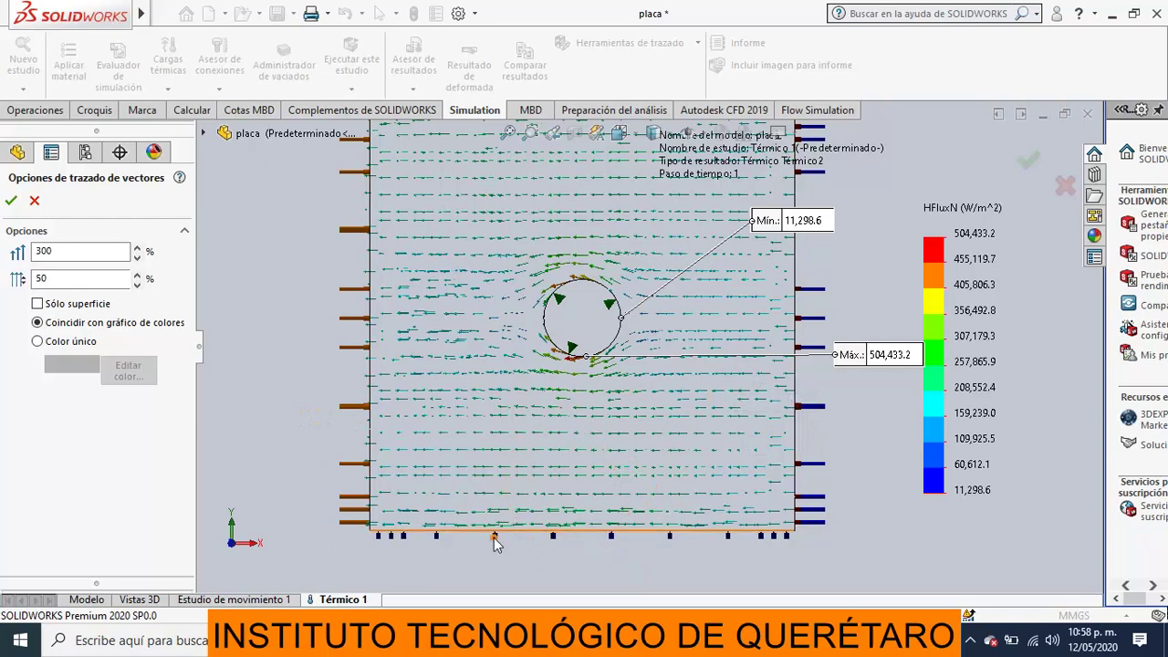
pyautogui.scroll(-3, 583, 360)
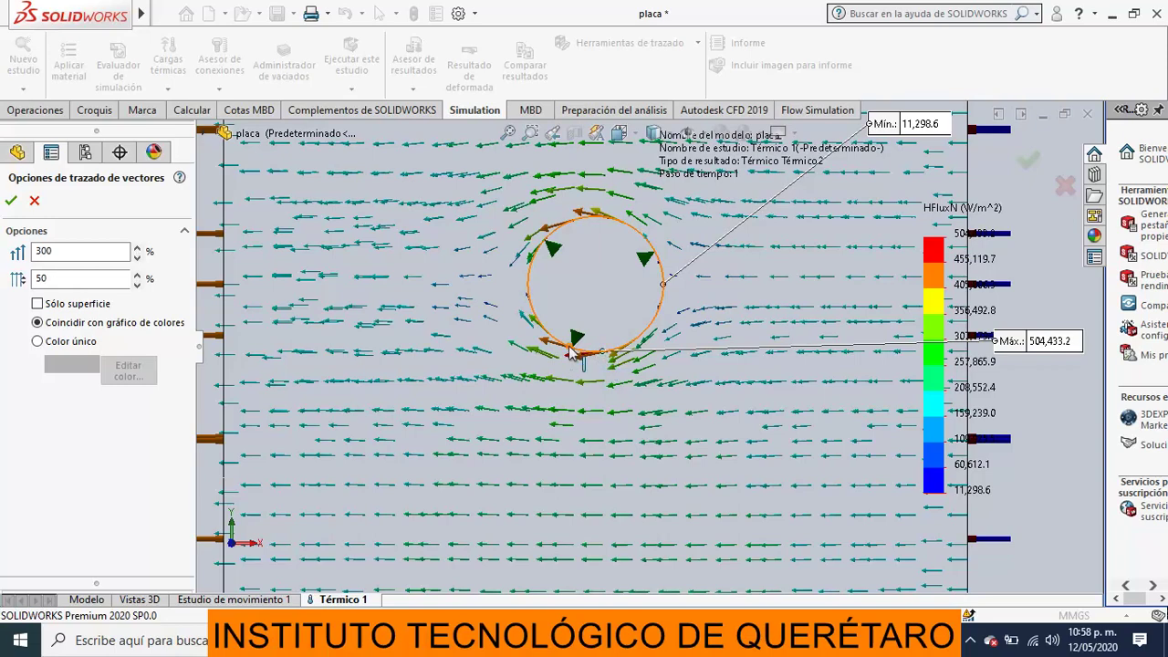
pyautogui.scroll(2, 644, 410)
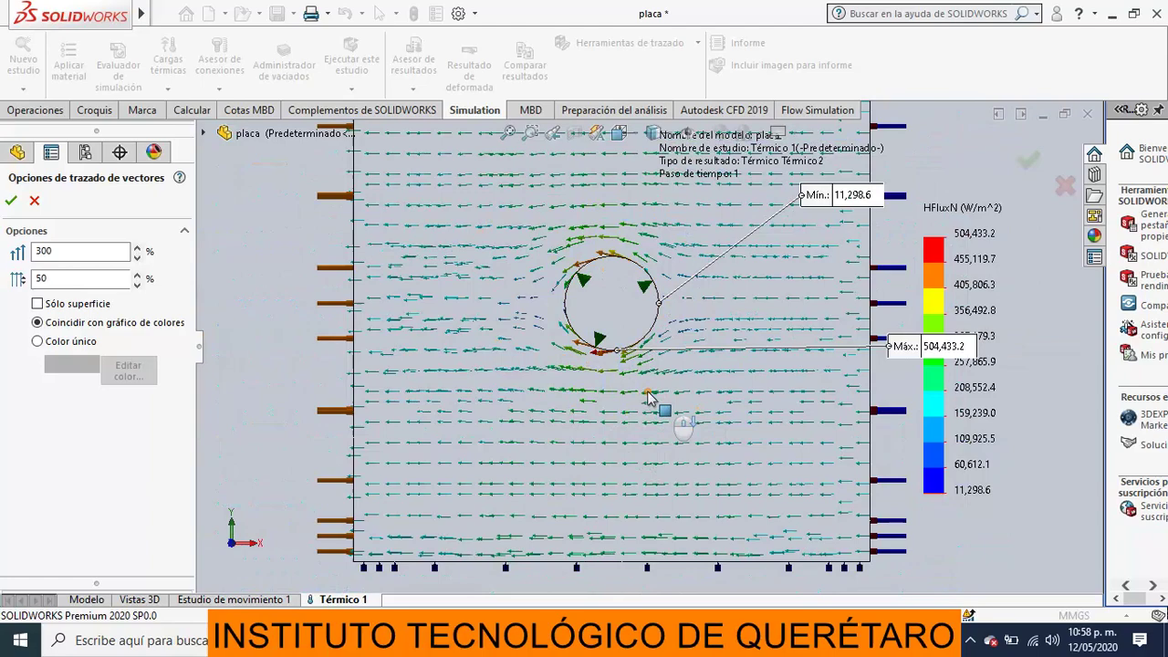
pyautogui.scroll(-2, 648, 395)
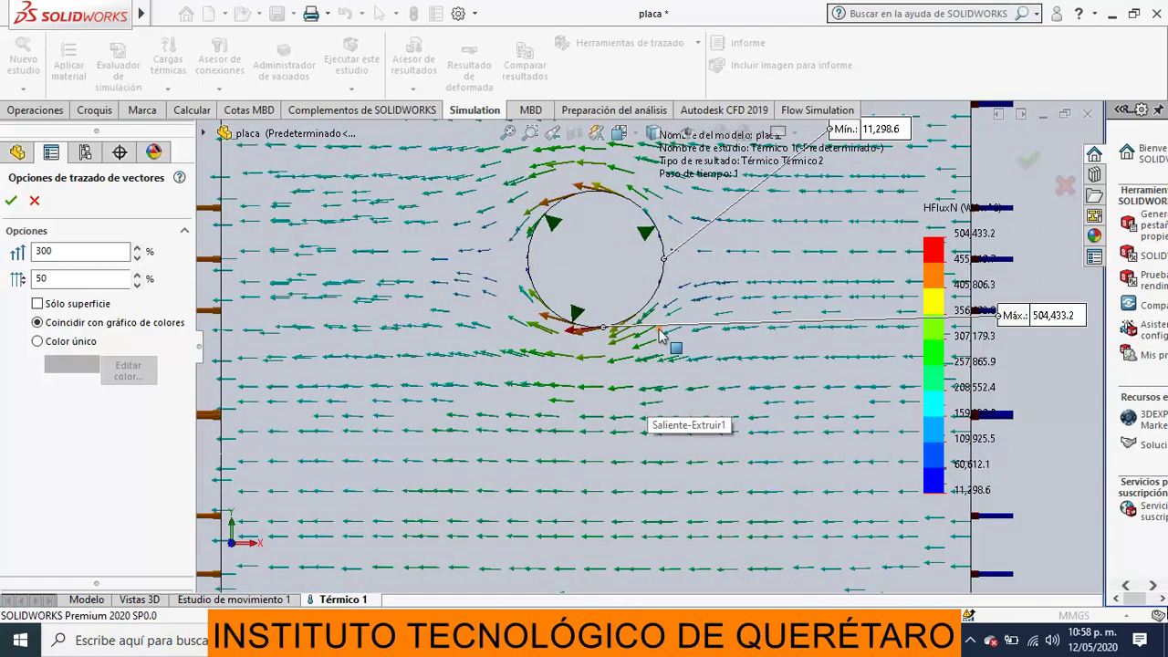
pyautogui.scroll(4, 589, 369)
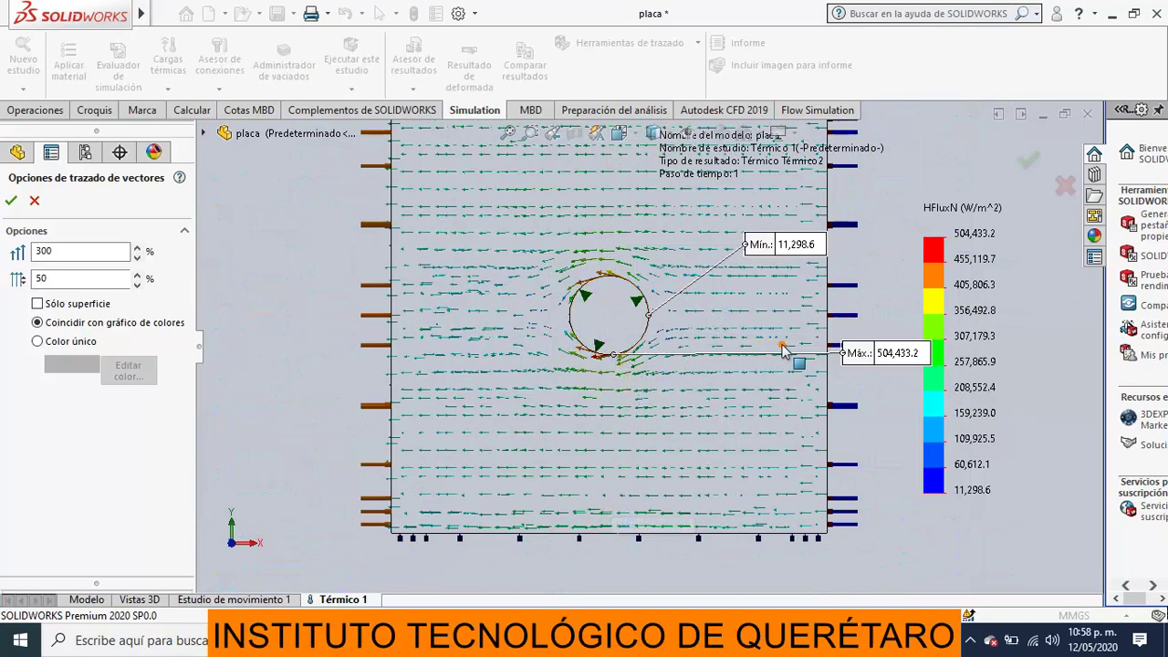
# Step: Inspect the heat flux vectors around the central hole and across the whole plate, and accept the vector plot options
pyautogui.scroll(-2, 637, 354)
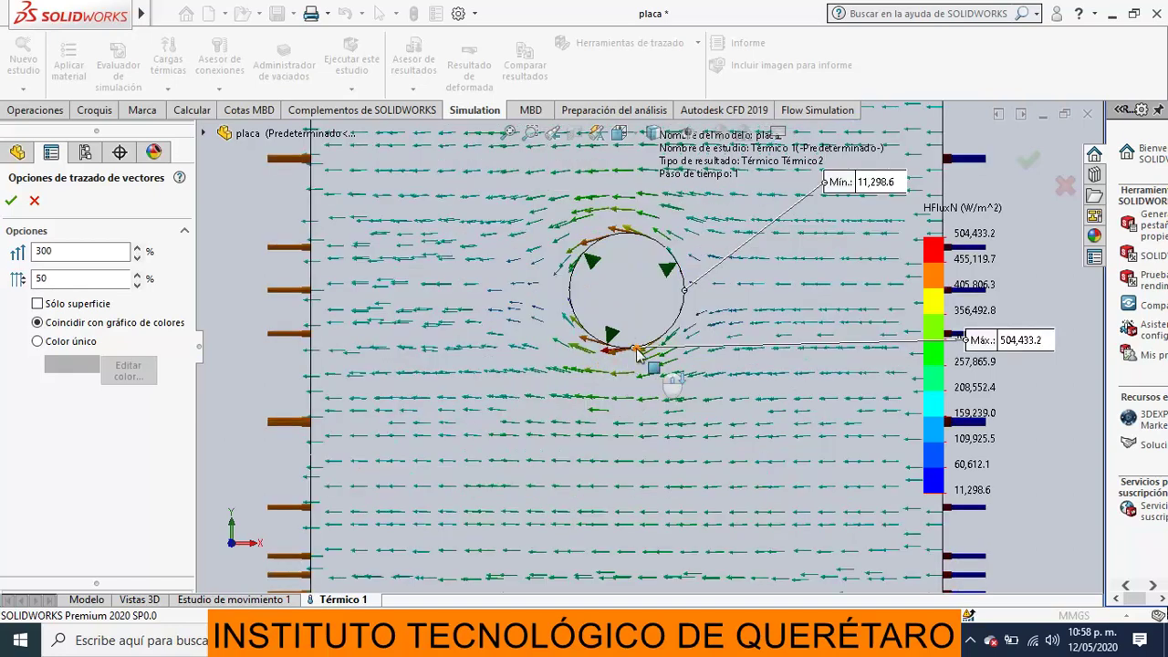
pyautogui.scroll(-2, 637, 354)
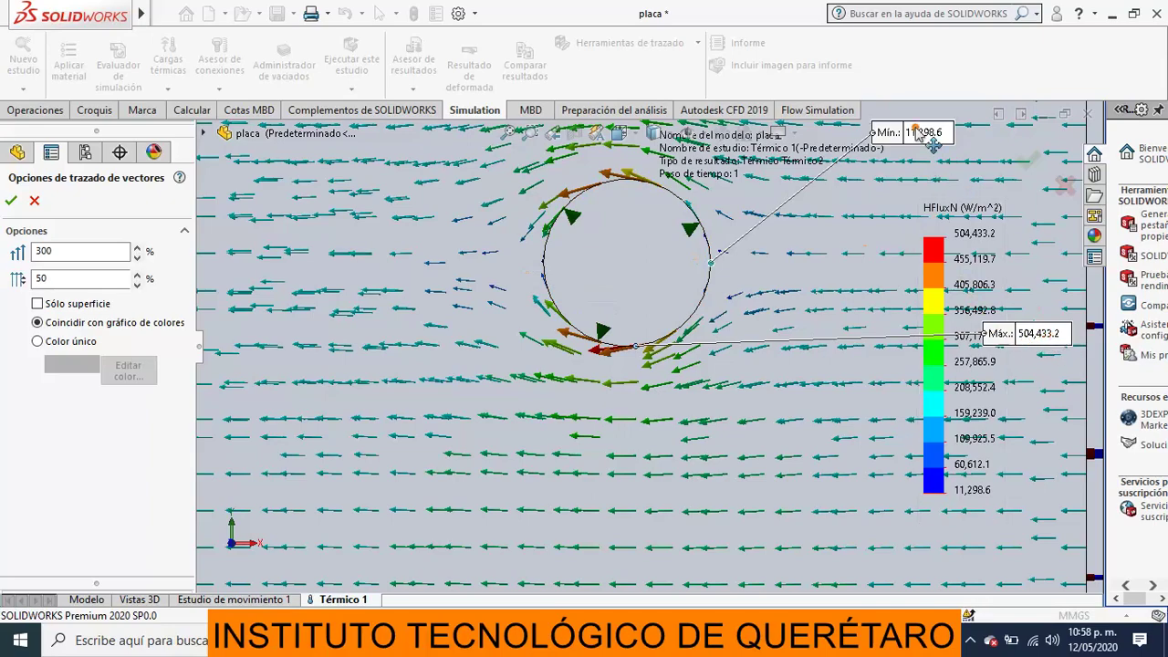
pyautogui.scroll(6, 634, 363)
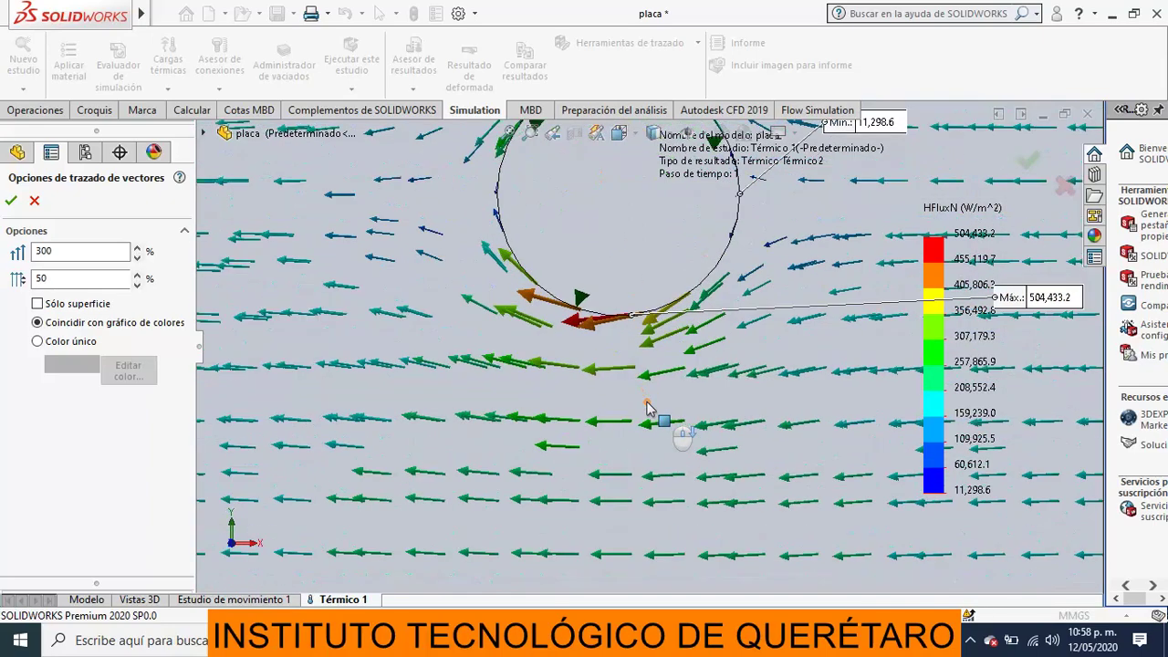
pyautogui.scroll(3, 630, 339)
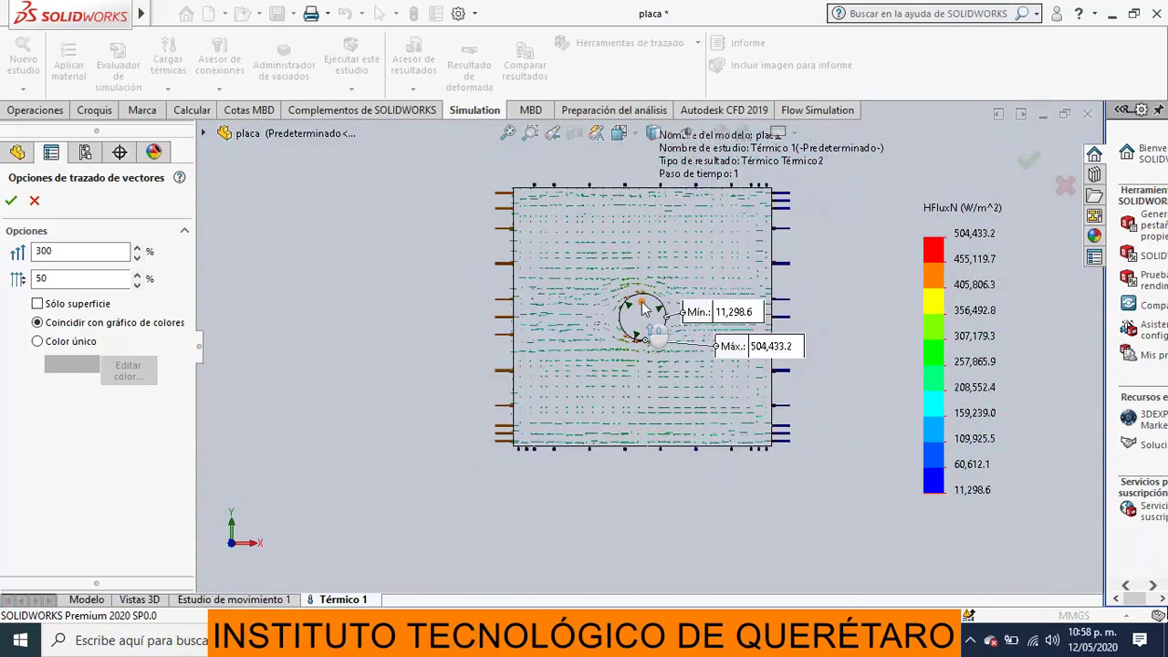
pyautogui.scroll(-2, 693, 269)
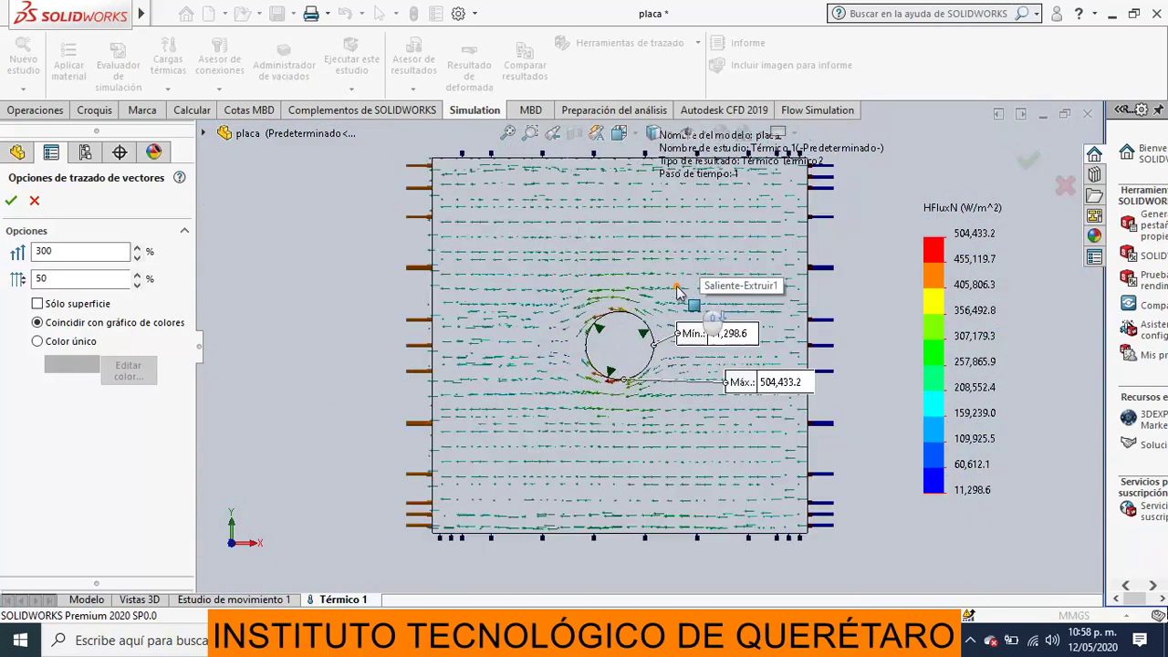
pyautogui.click(14, 201)
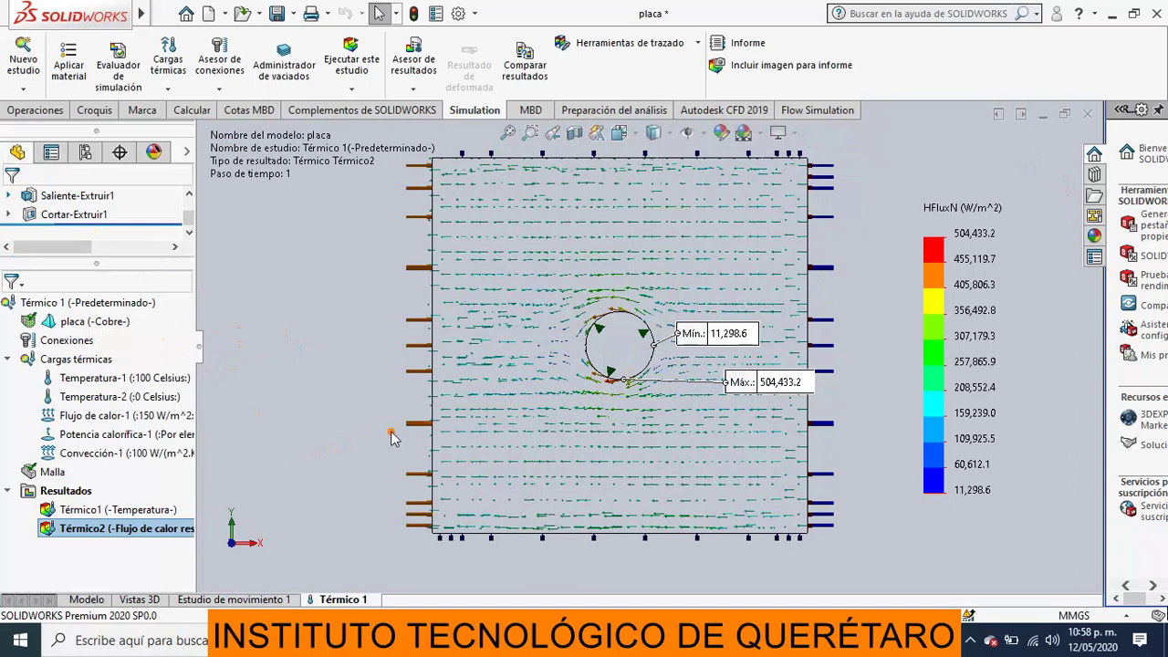
# Step: Open the Térmico1 temperature plot settings and review the chart options and the advanced option for plotting only on selected entities
pyautogui.rightClick(85, 509)
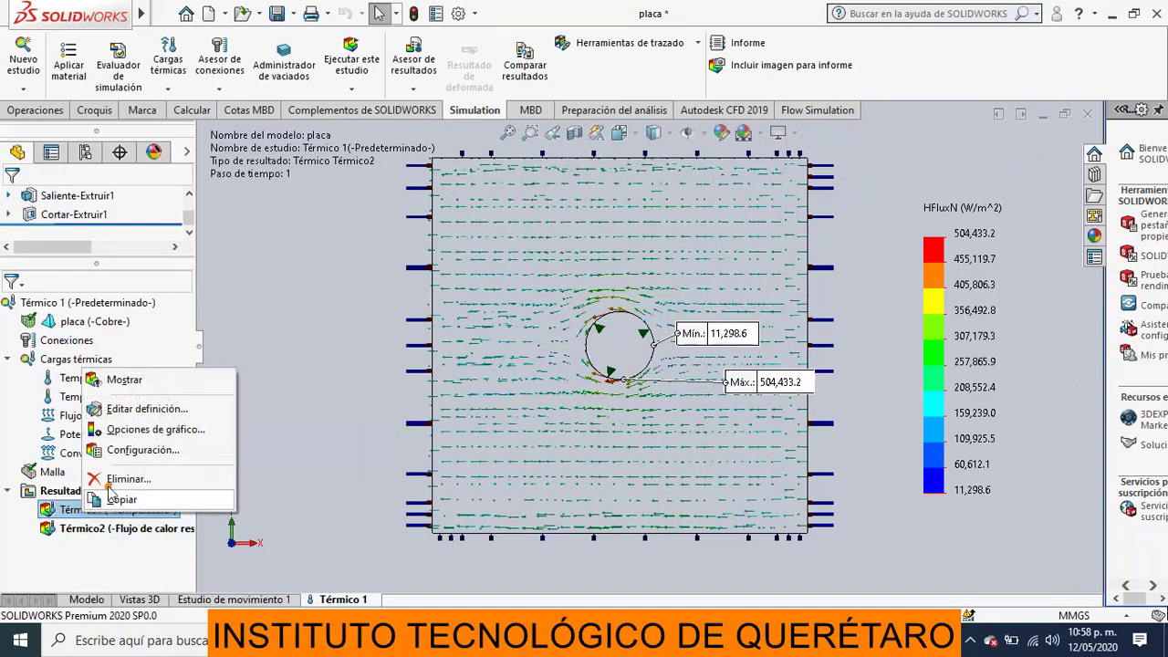
pyautogui.click(123, 432)
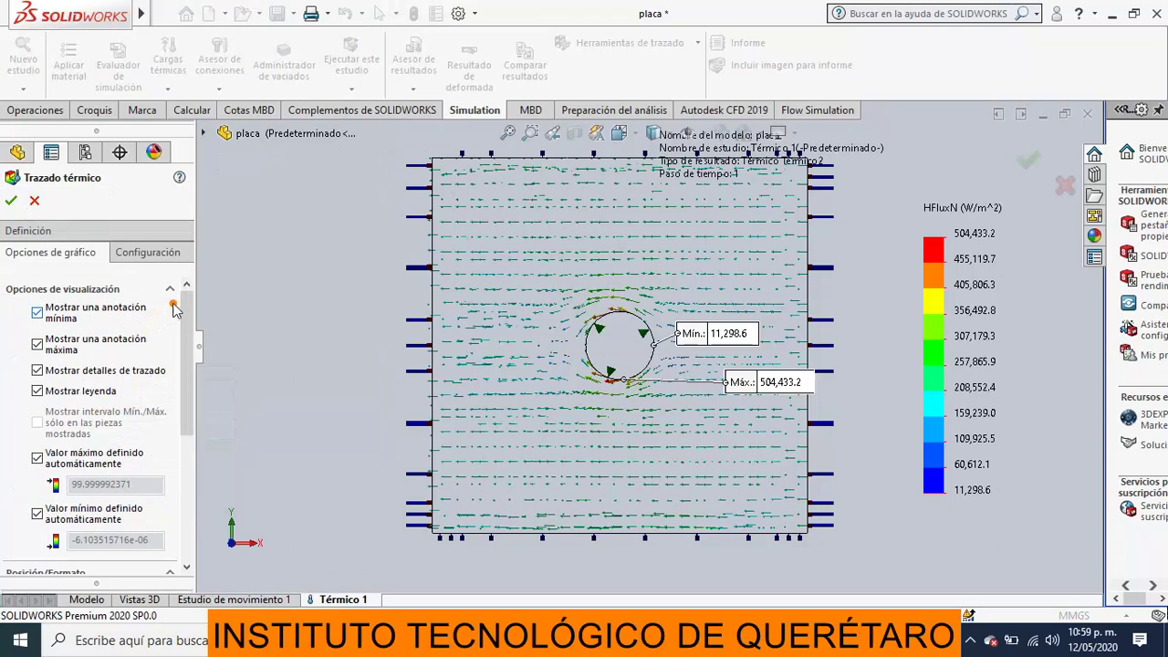
pyautogui.scroll(-5, 183, 365)
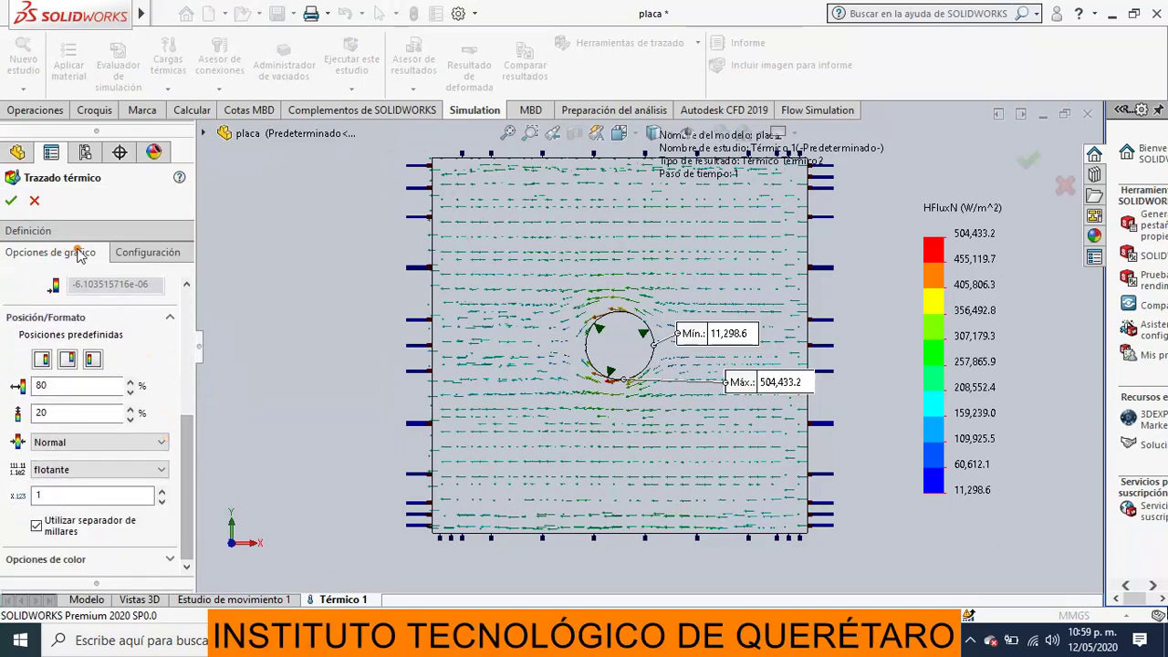
pyautogui.click(25, 231)
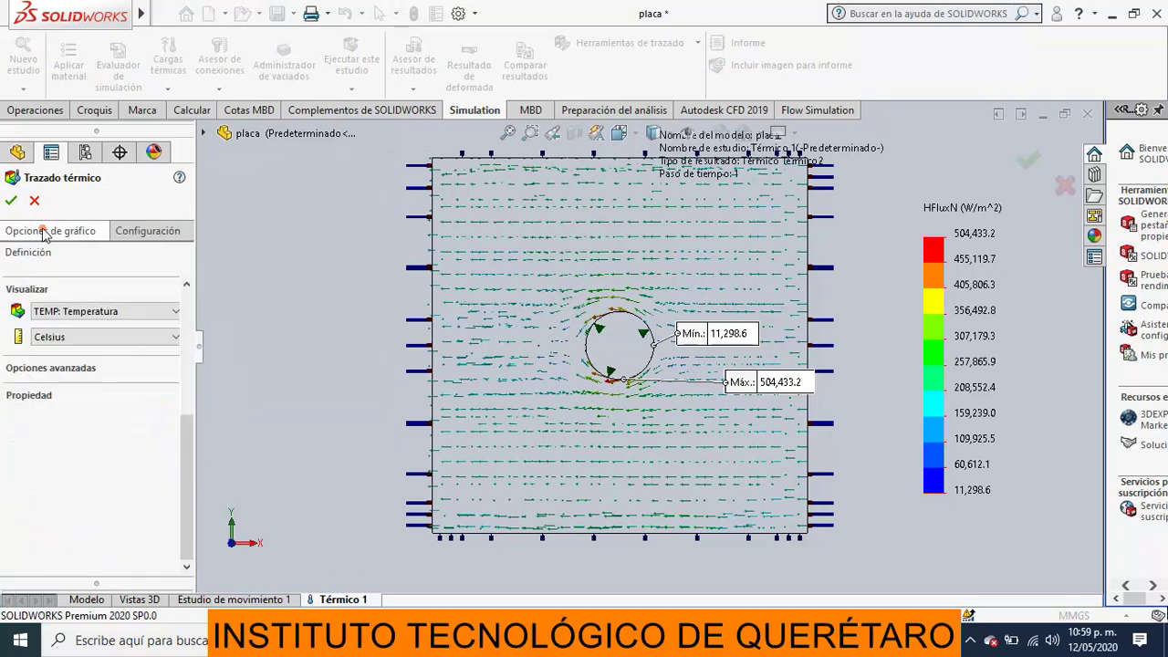
pyautogui.click(132, 374)
pyautogui.click(36, 393)
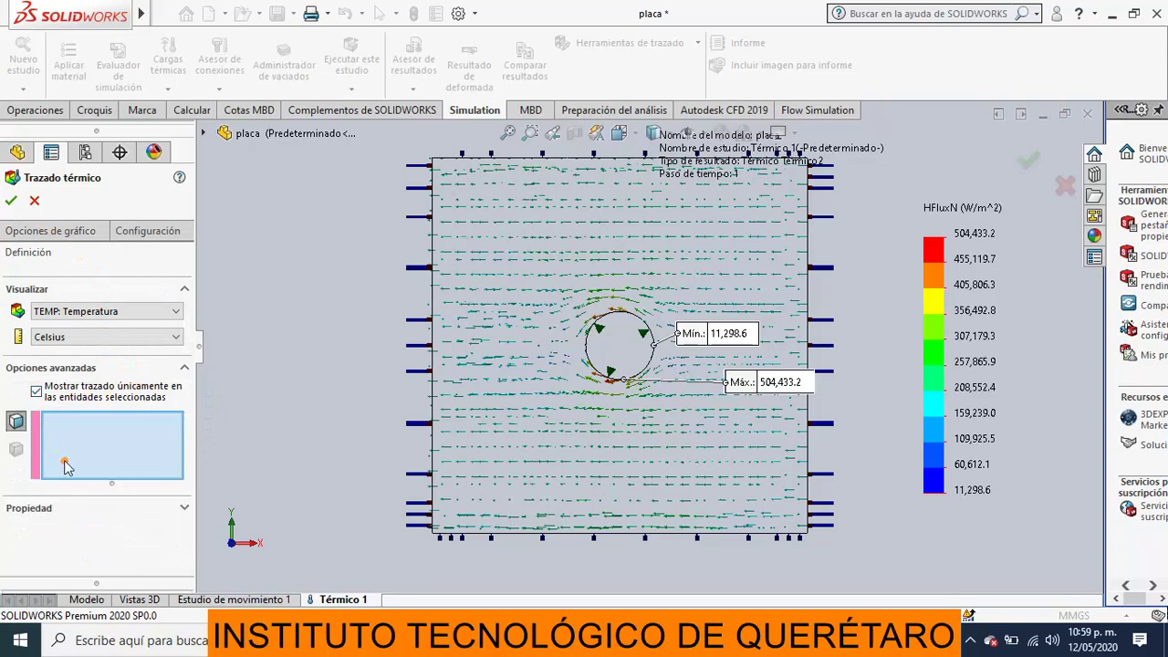
pyautogui.click(37, 392)
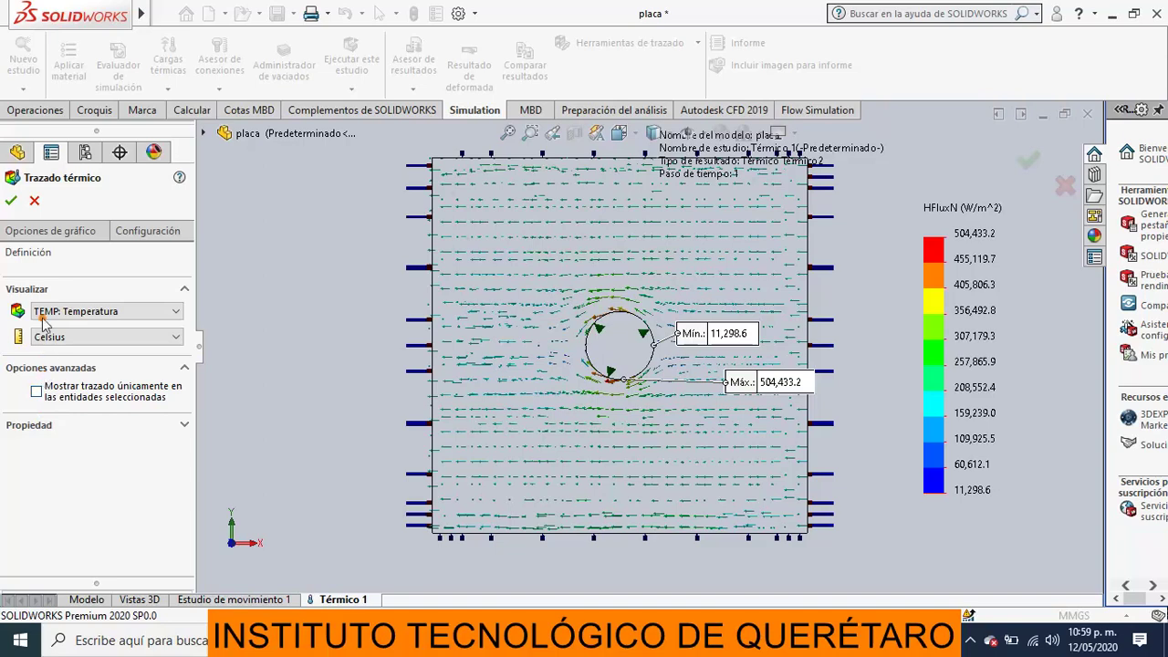
# Step: Set the temperature plot's fringe option (Opciones de borde) to Discreto and accept the plot settings
pyautogui.click(126, 232)
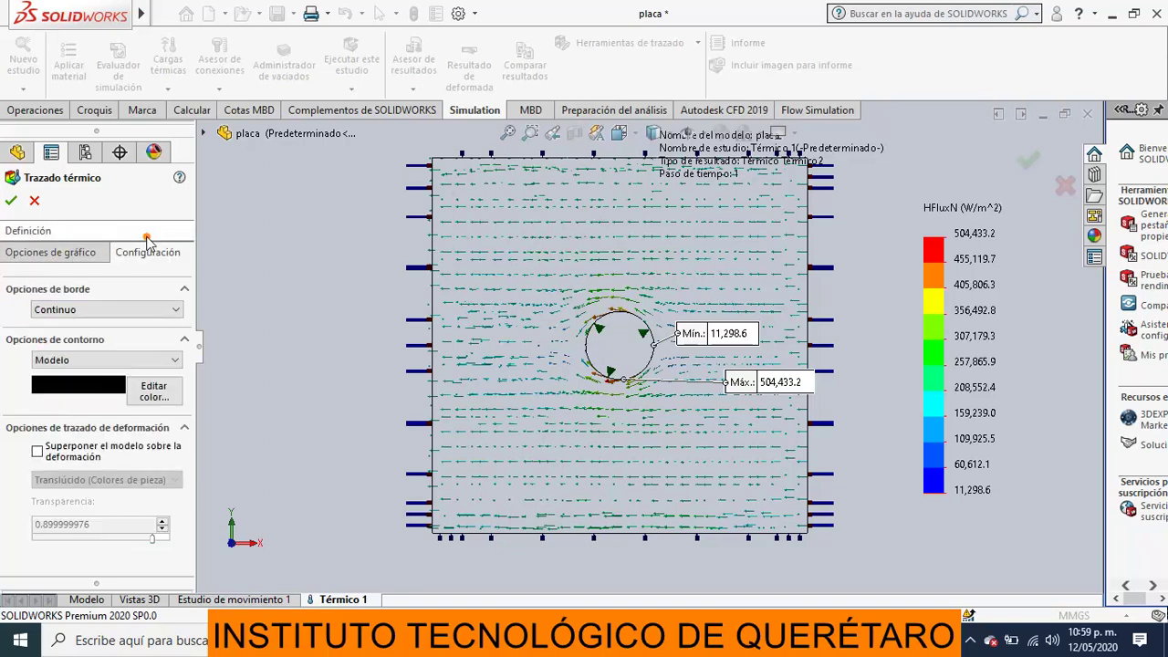
pyautogui.click(175, 311)
pyautogui.click(55, 348)
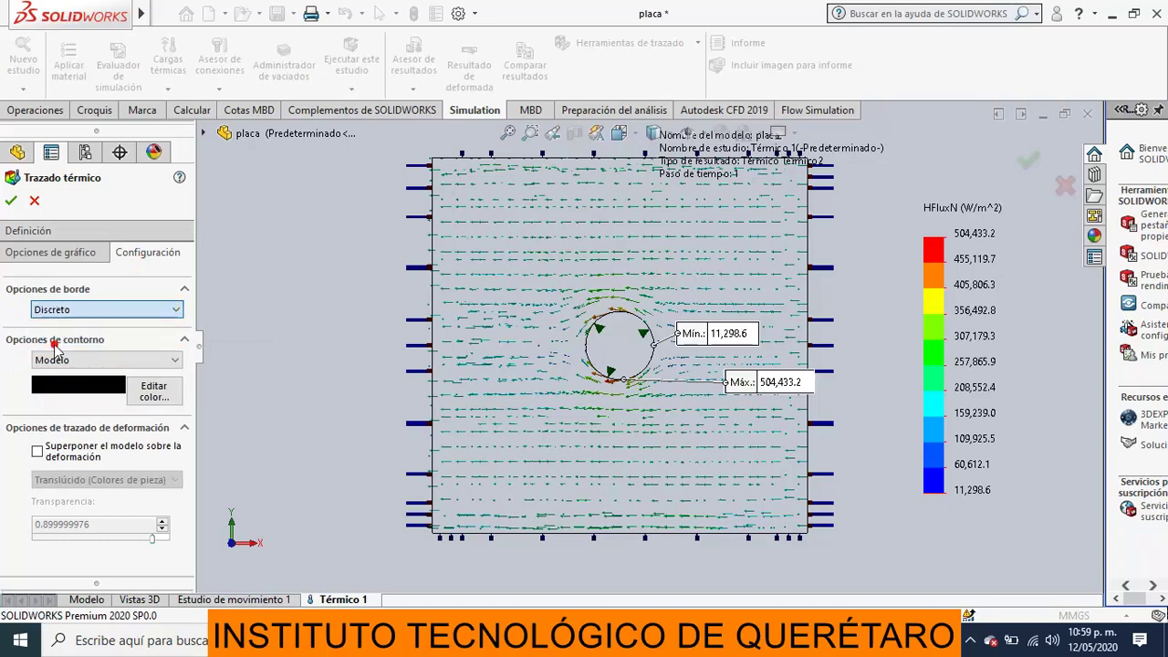
pyautogui.click(12, 201)
# Step: Show the Térmico1 temperature plot and reposition its minimum and maximum labels outside the plate on opposite sides
pyautogui.rightClick(73, 509)
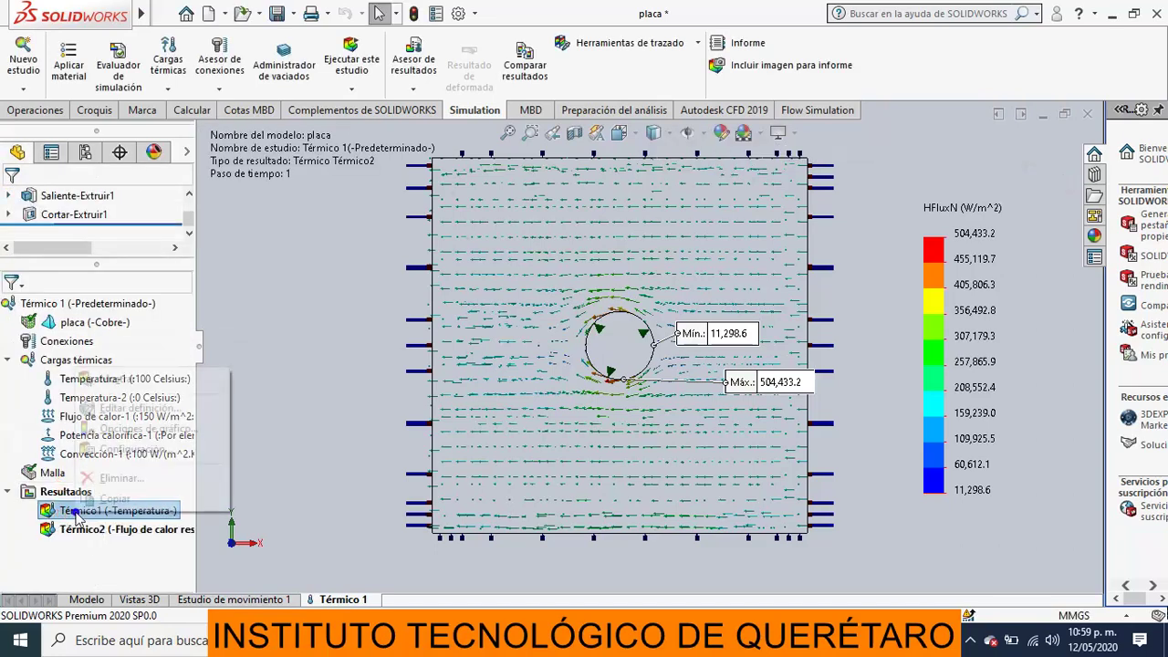
pyautogui.click(115, 379)
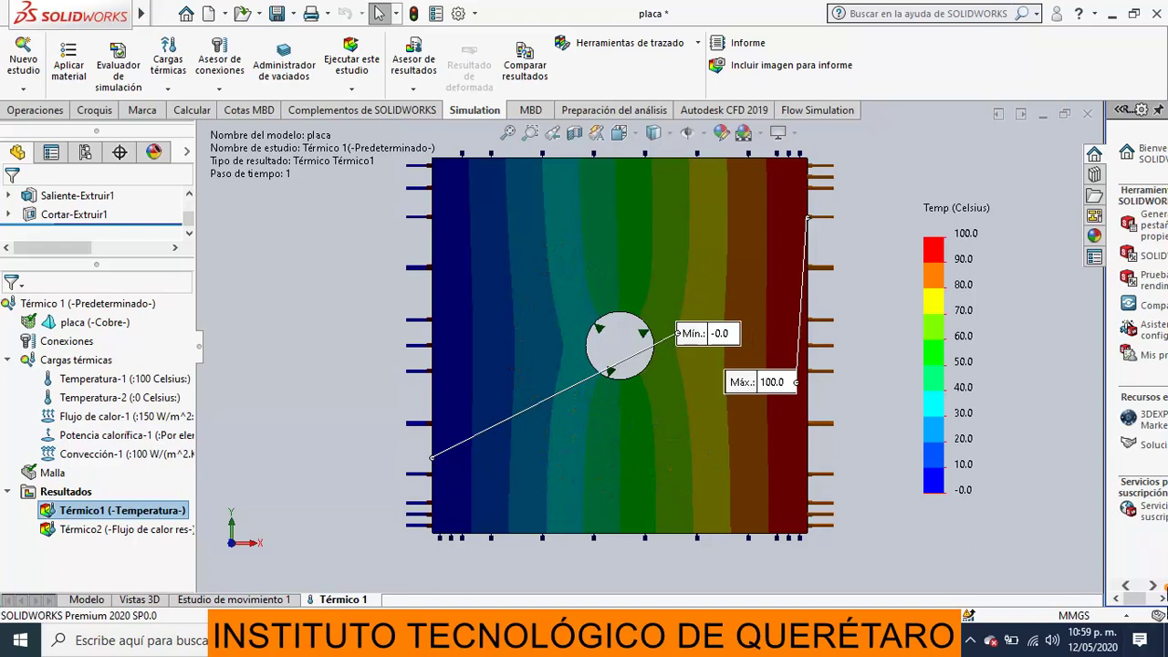
pyautogui.moveTo(708, 334)
pyautogui.mouseDown()
pyautogui.moveTo(301, 274)
pyautogui.moveTo(167, 317)
pyautogui.mouseUp()
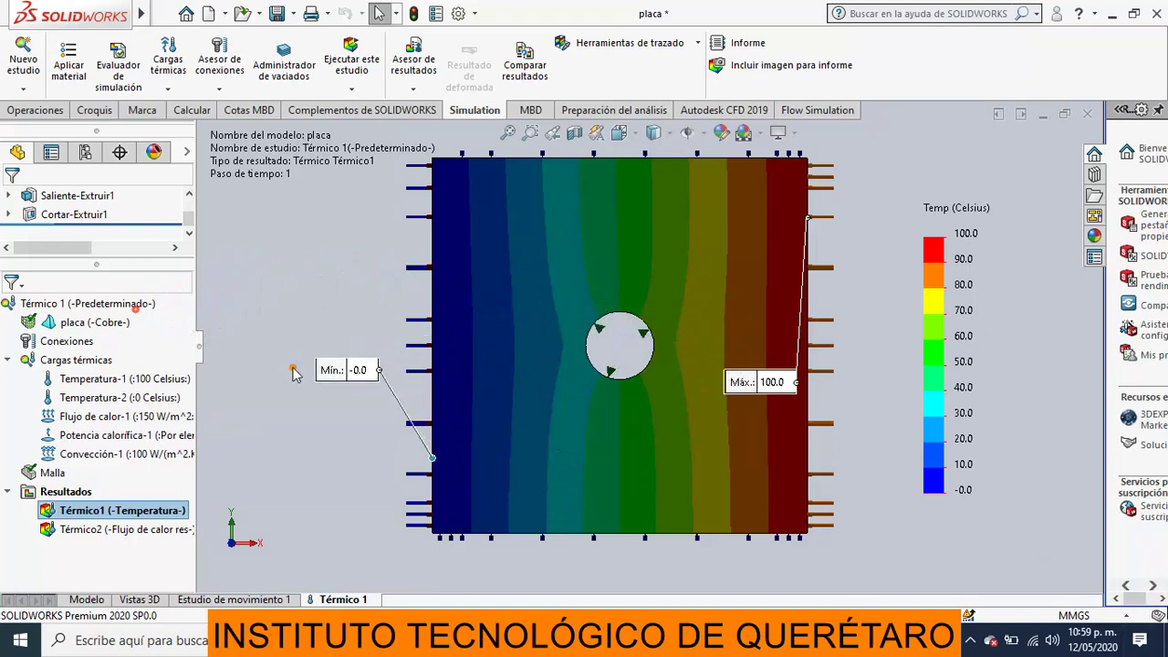
pyautogui.moveTo(352, 362); pyautogui.dragTo(288, 386)
pyautogui.moveTo(730, 402); pyautogui.dragTo(933, 203)
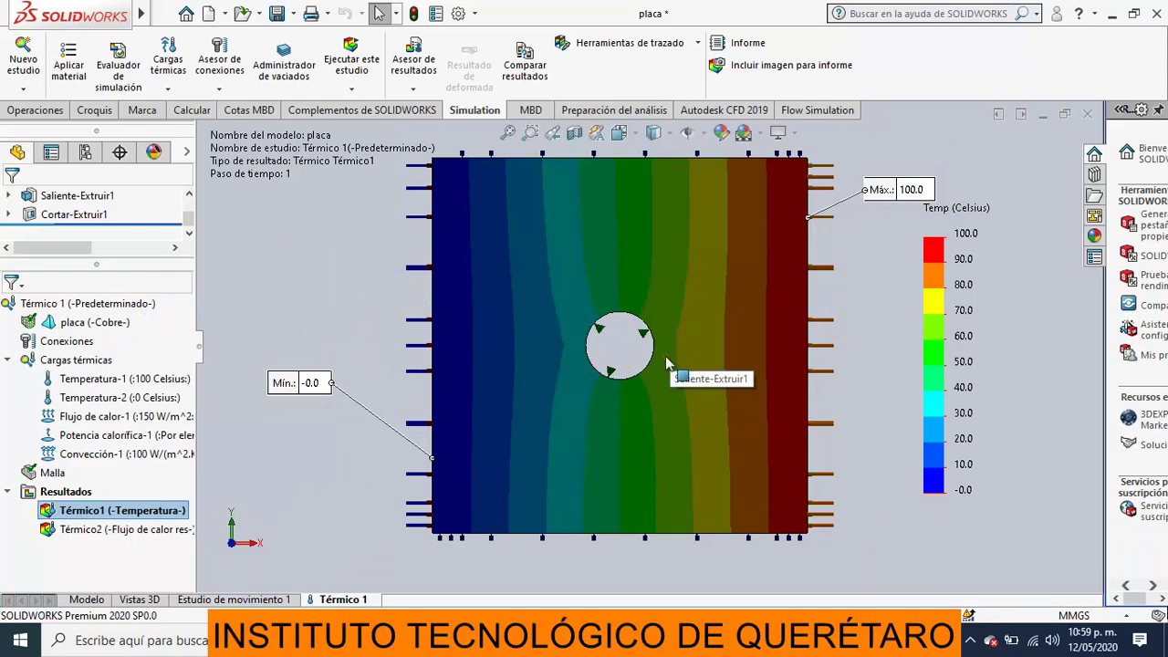
# Step: Probe the temperature at one point above the central hole and two adjacent points just below it, and close the probe
pyautogui.click(698, 43)
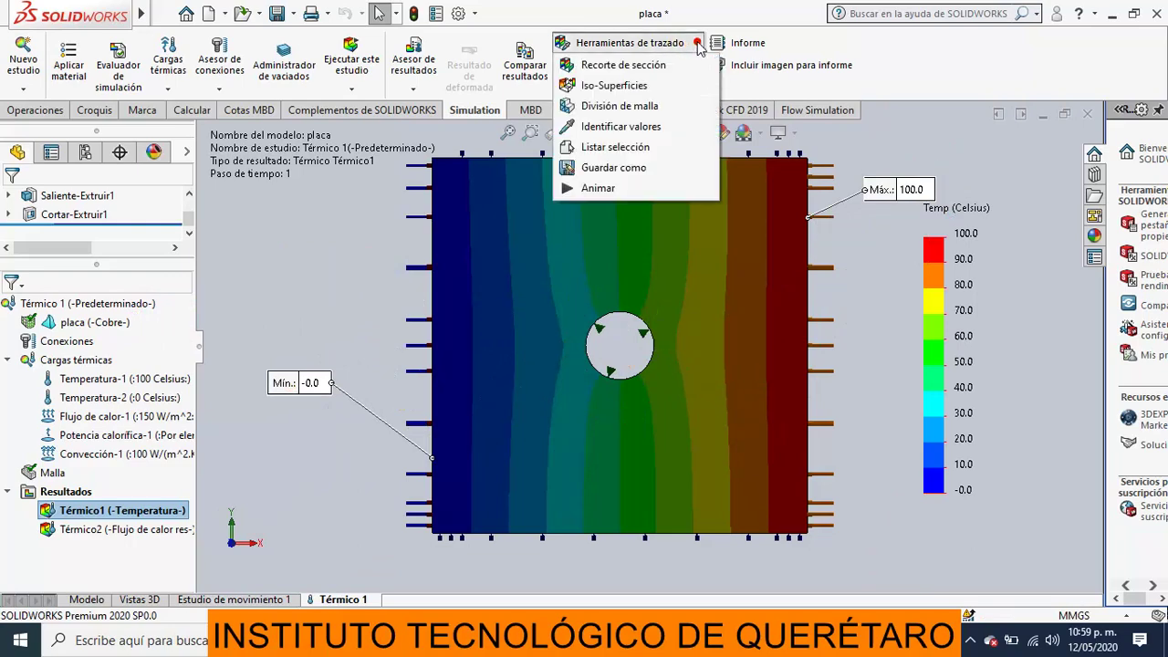
pyautogui.click(620, 127)
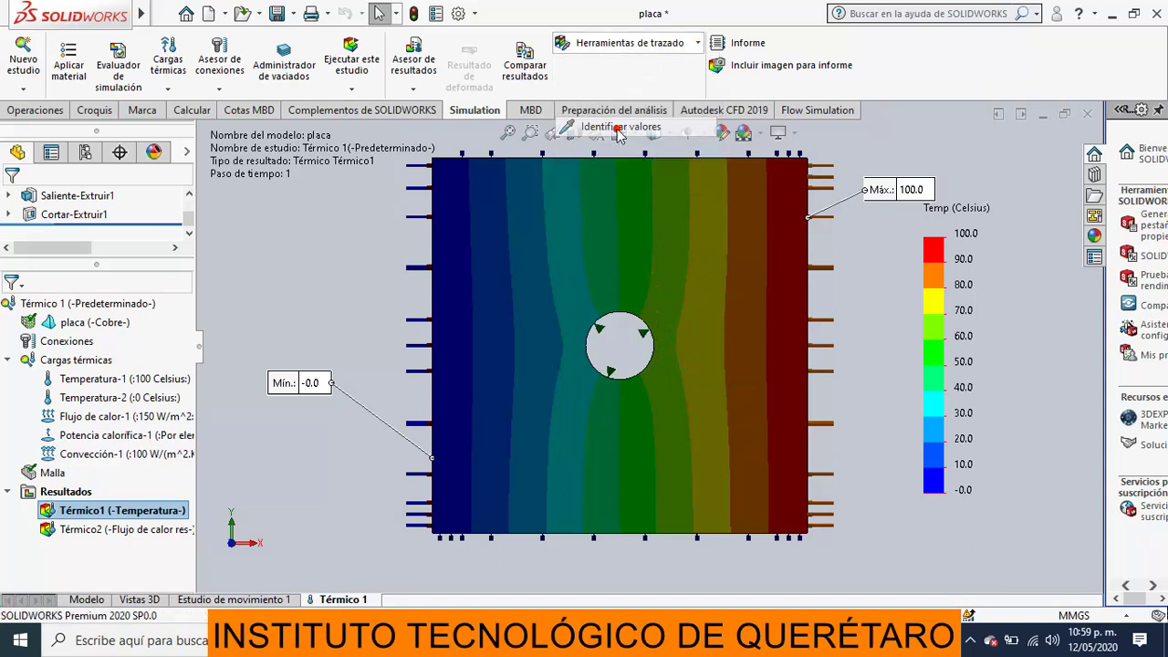
pyautogui.click(629, 280)
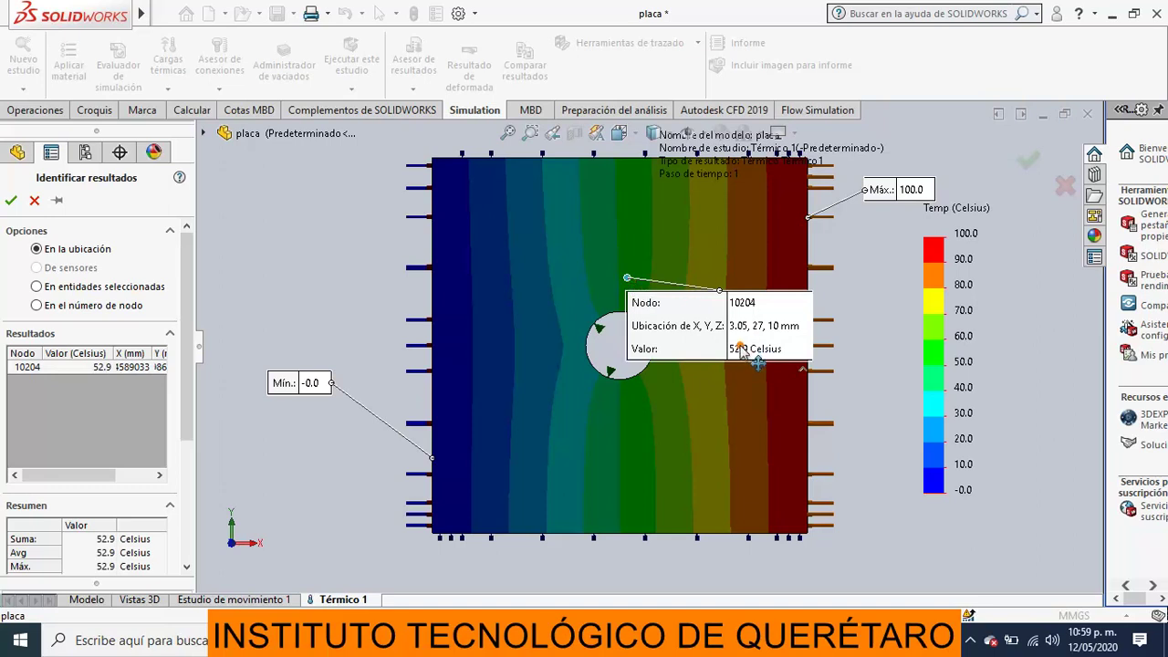
pyautogui.click(616, 387)
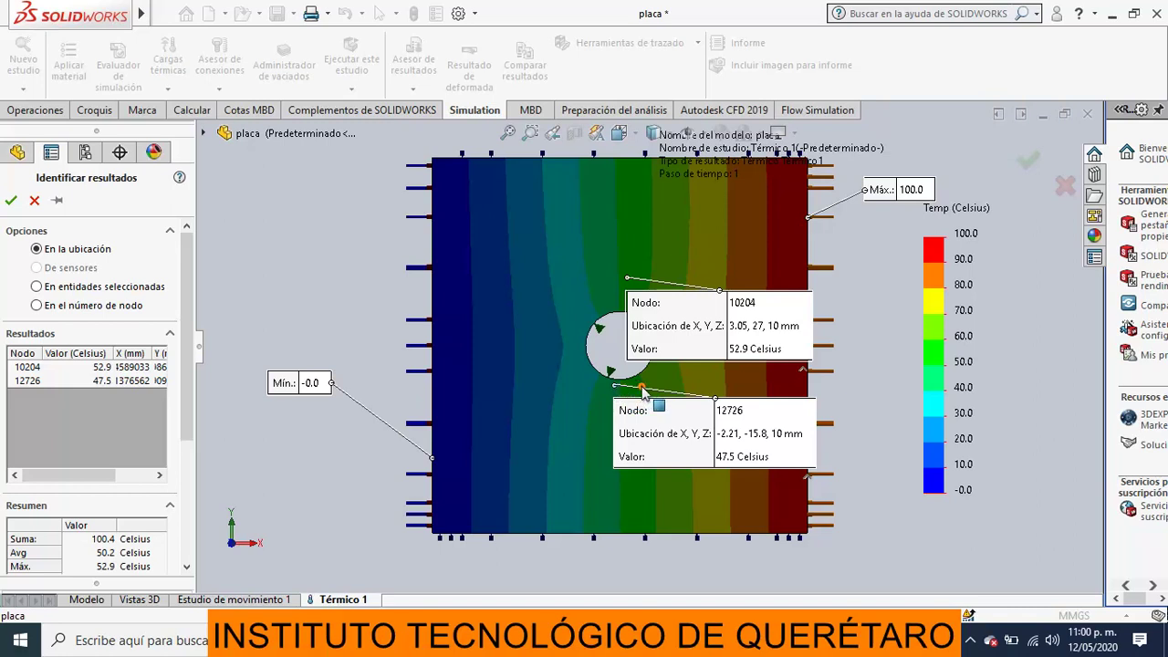
pyautogui.moveTo(653, 455); pyautogui.dragTo(488, 483)
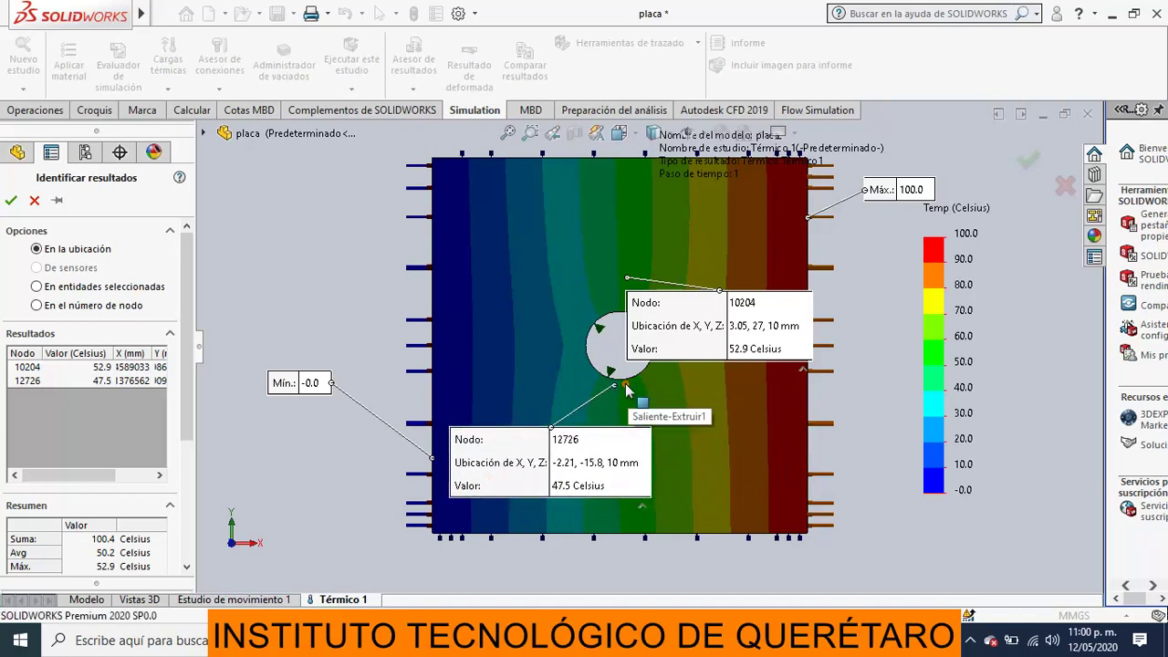
pyautogui.click(626, 389)
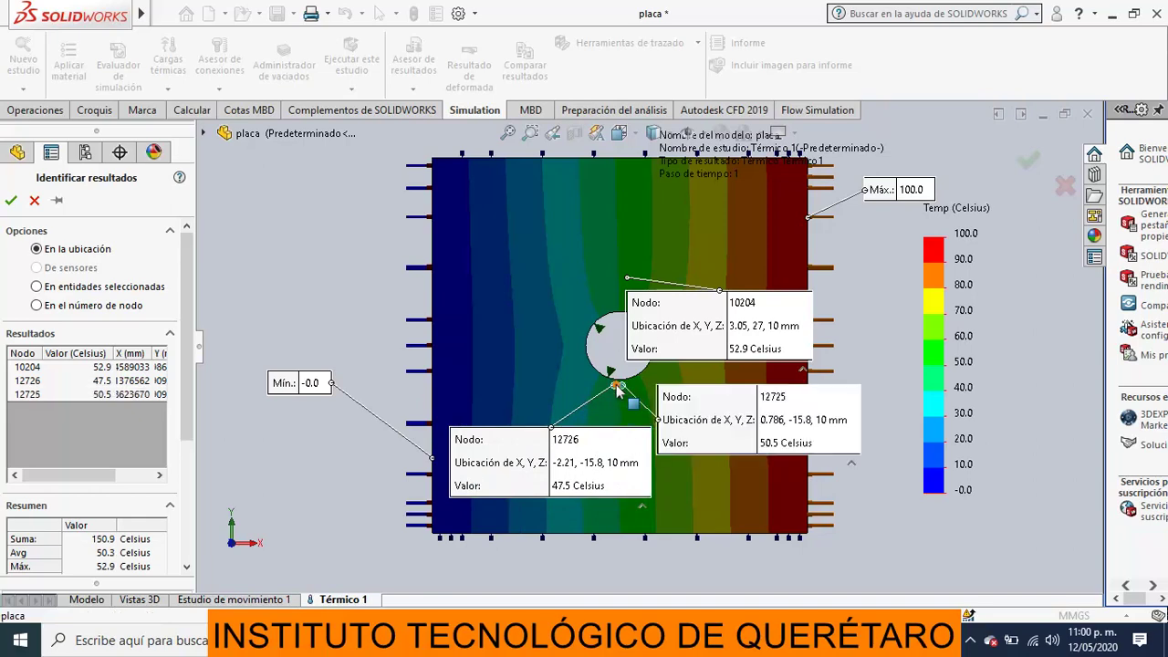
pyautogui.scroll(-5, 618, 381)
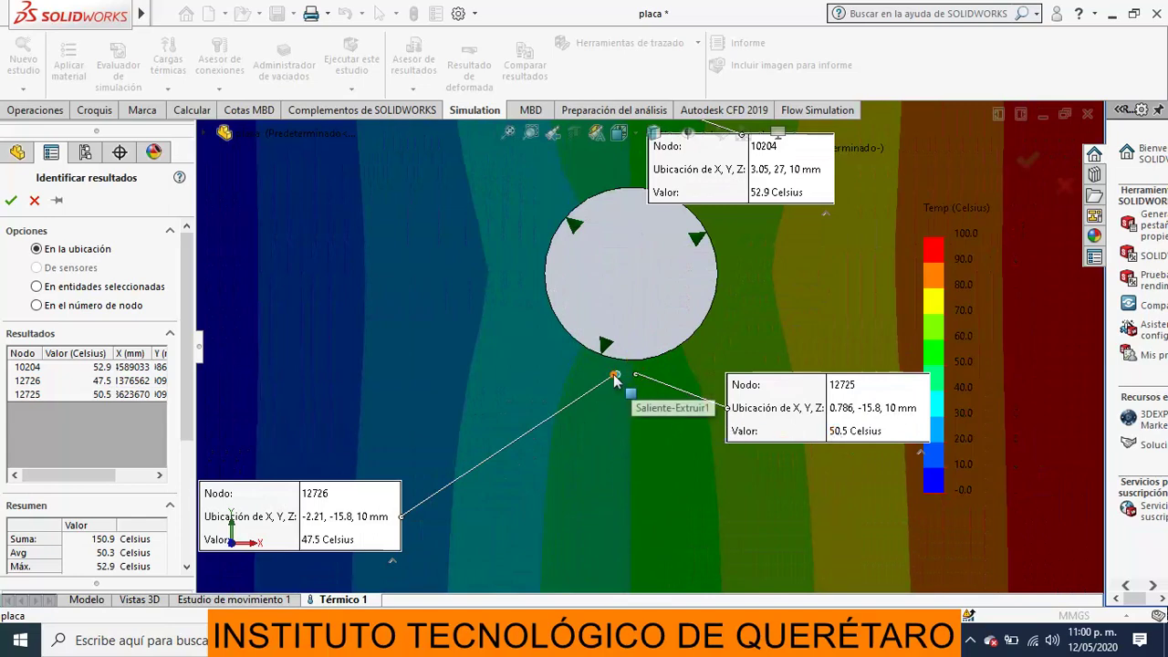
pyautogui.scroll(3, 617, 380)
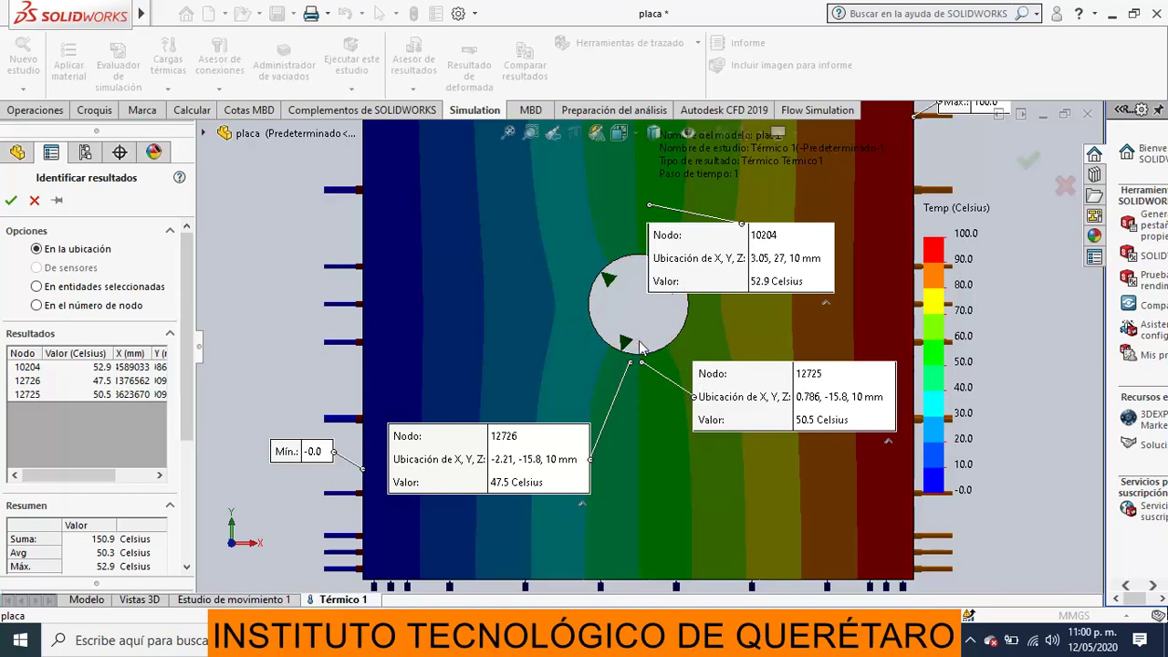
pyautogui.click(33, 201)
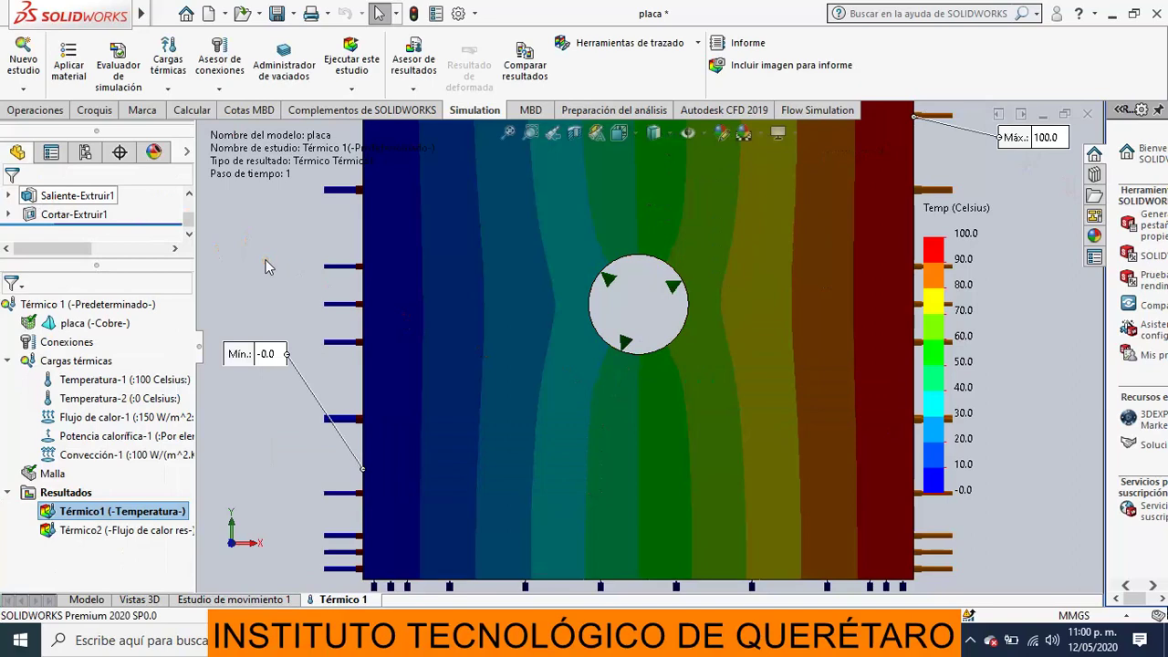
pyautogui.scroll(3, 267, 265)
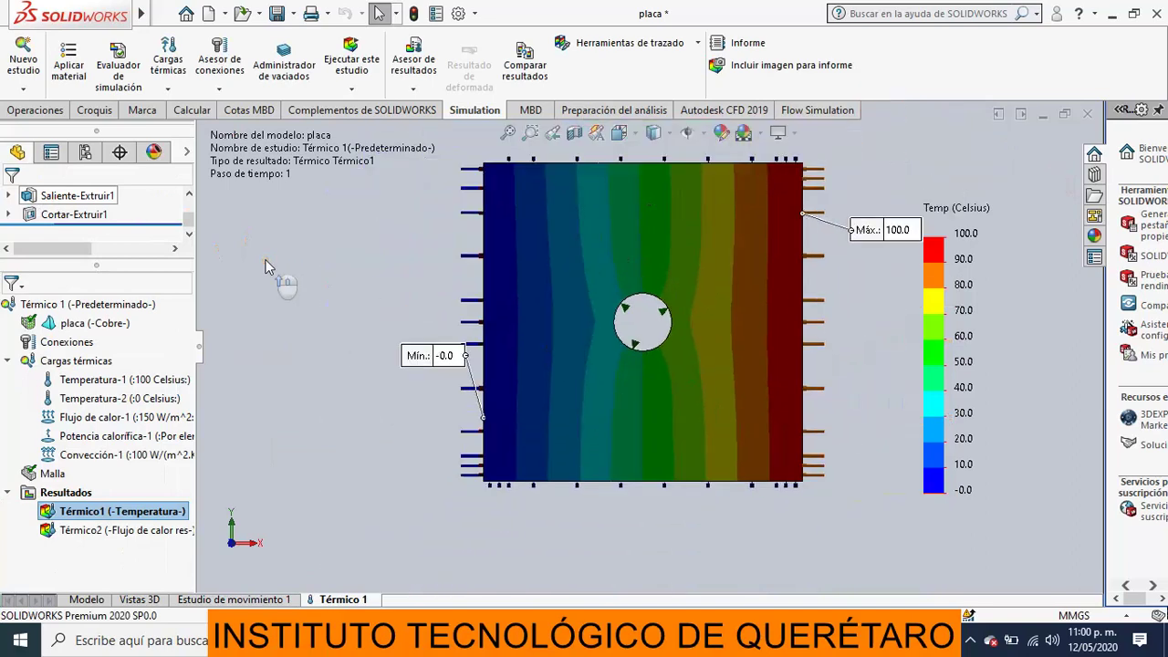